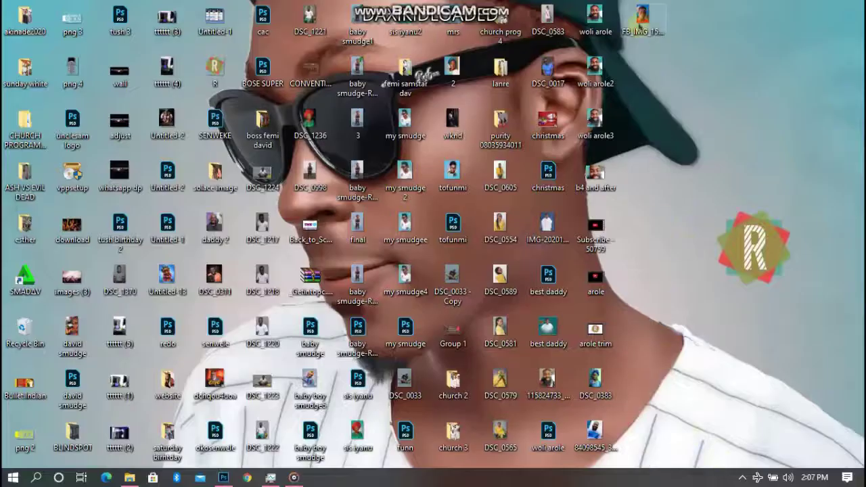
- Open the FB_IMG portrait photo from the desktop in Photoshop
drag(640, 26, 388, 88)
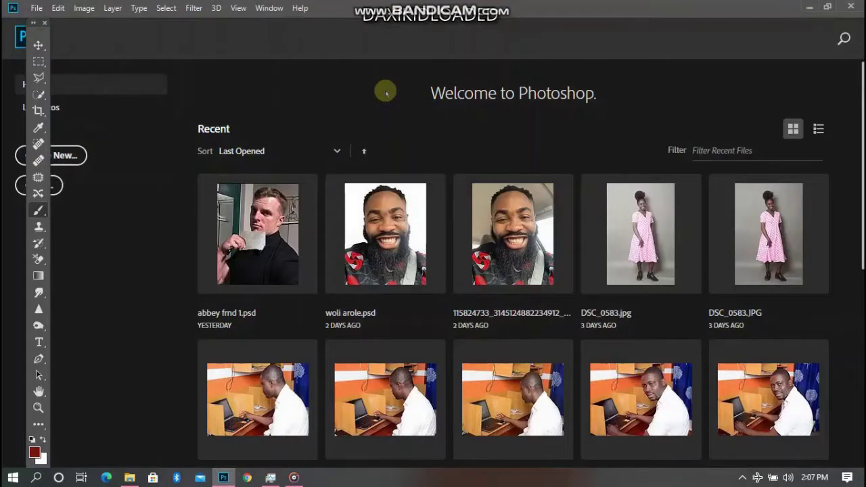
mouse_move(385, 92)
mouse_down()
mouse_move(383, 74)
mouse_move(406, 141)
mouse_move(374, 89)
mouse_up()
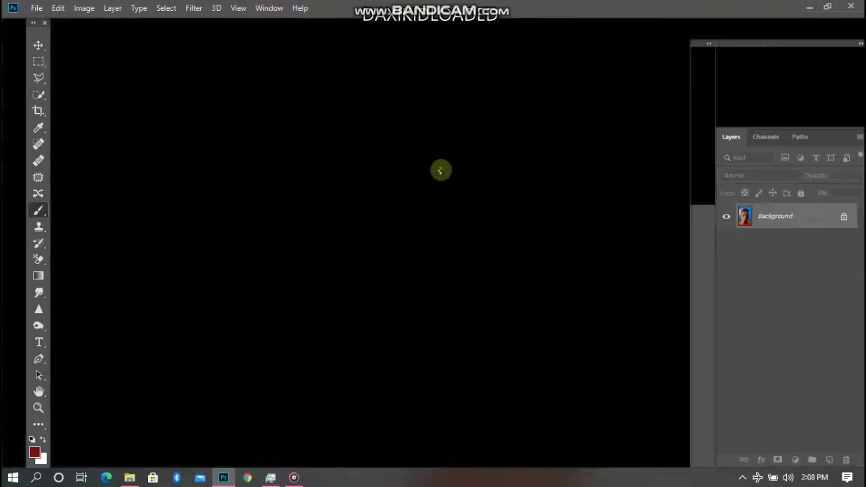
- Resample the portrait from 72 to 300 pixels/inch (1879 × 2821 px) and fit it on screen
key(v)
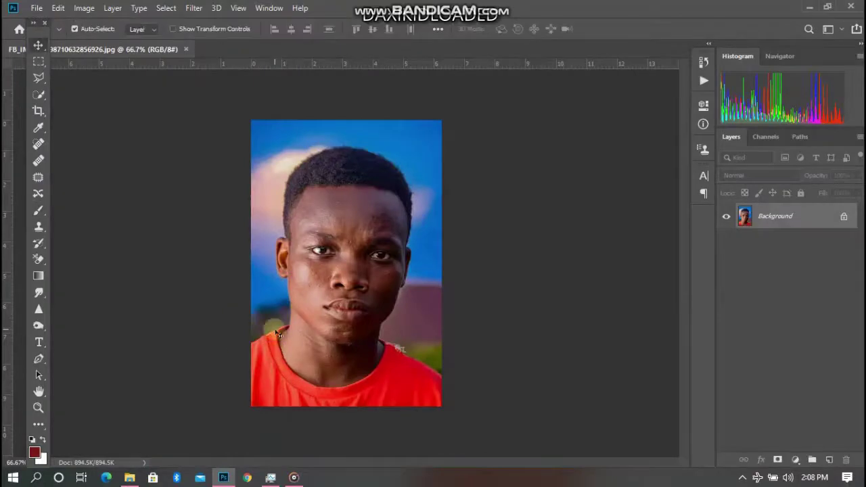
scroll(277, 332, up, 5)
scroll(274, 330, down, 5)
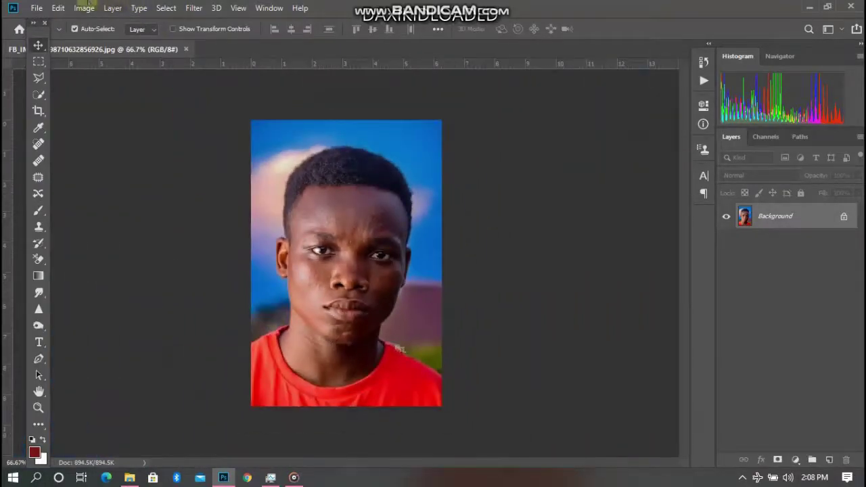
click(84, 7)
click(95, 101)
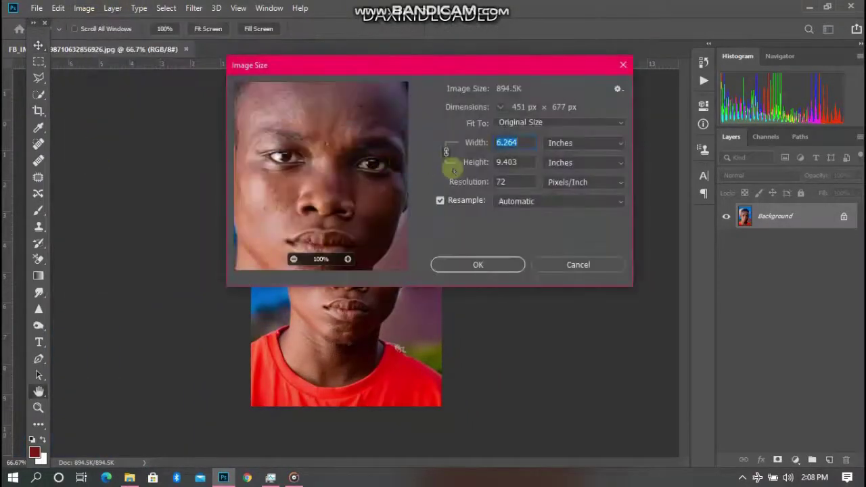
double_click(506, 183)
text(300)
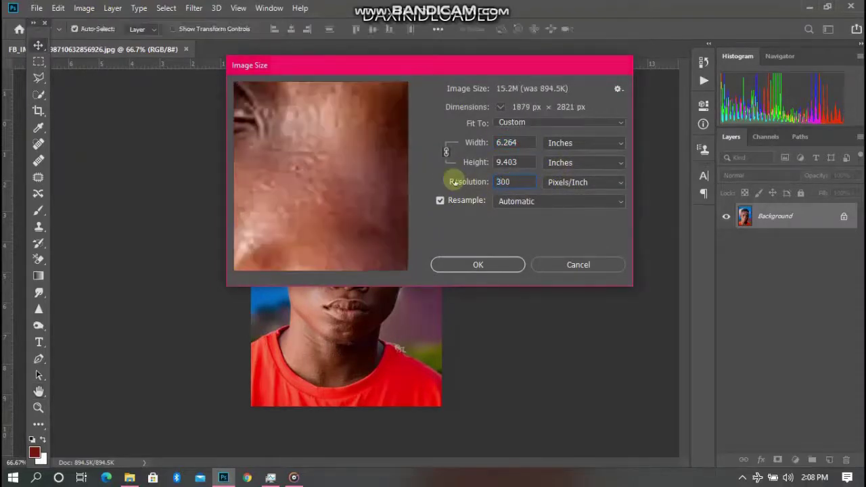
key(Escape)
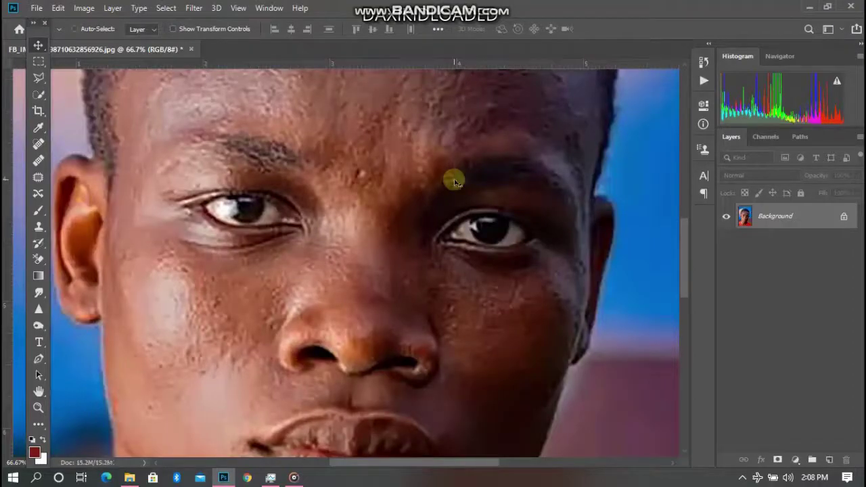
key(ctrl+0)
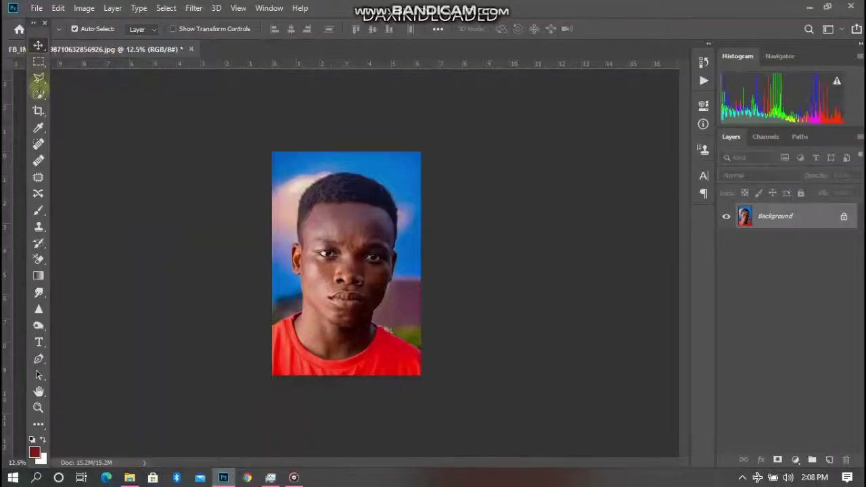
- Select the person with Quick Selection's Select Subject and copy them to Layer 1
click(39, 94)
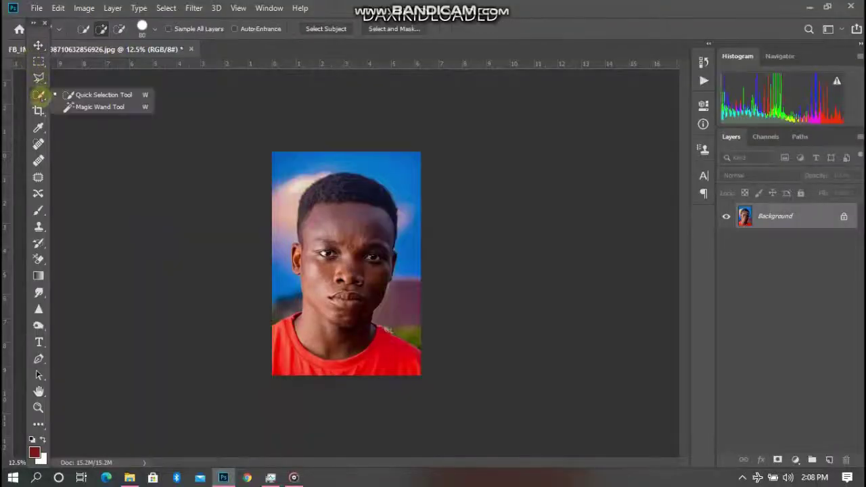
click(67, 95)
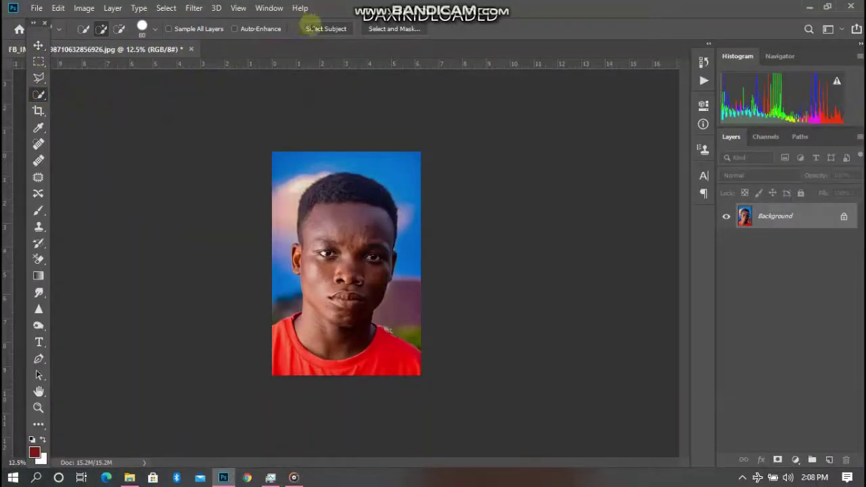
click(306, 28)
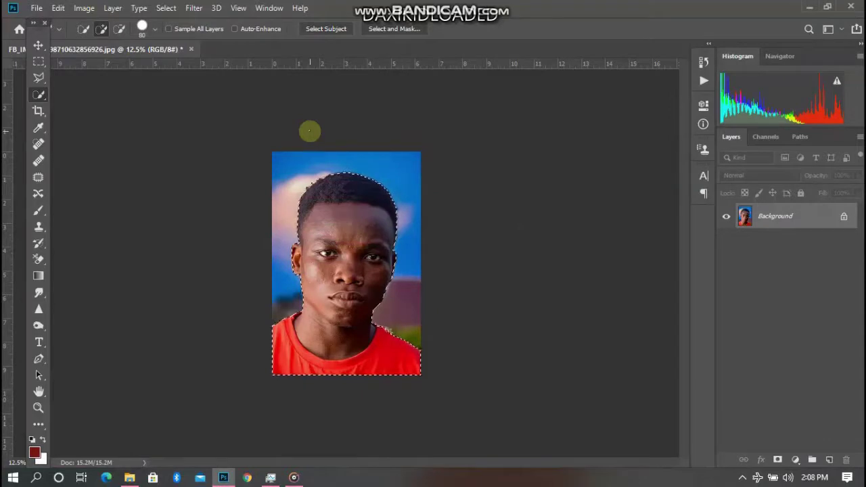
key(ctrl+j)
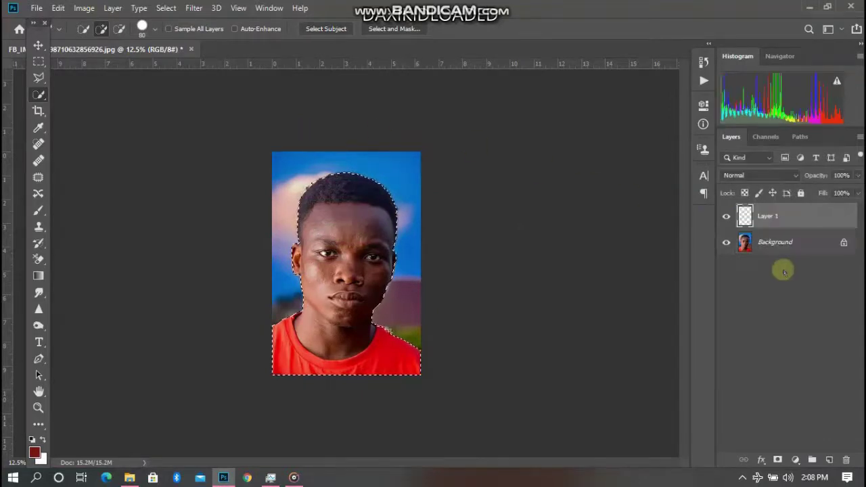
- Toggle the Background layer's visibility to check the cutout, leaving it visible
click(726, 241)
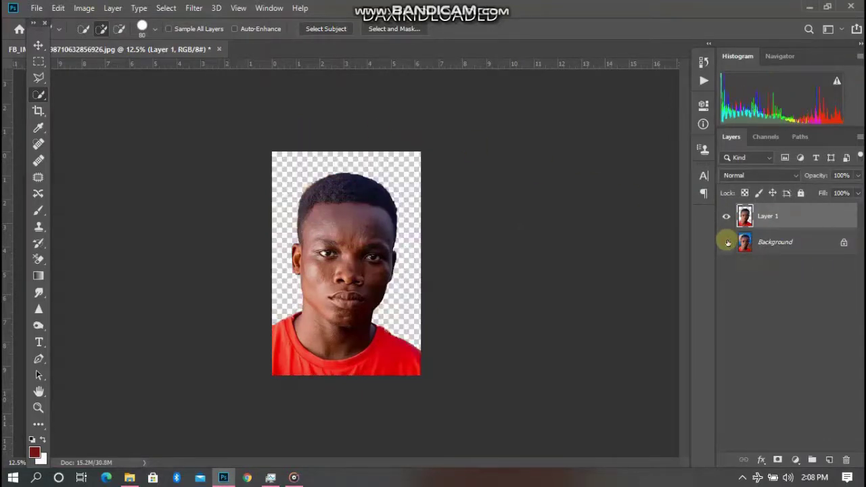
click(727, 241)
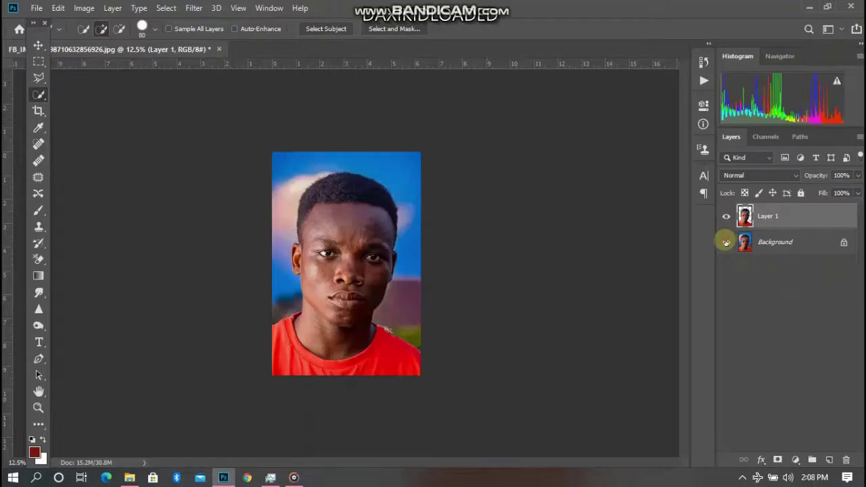
click(726, 242)
click(726, 241)
click(727, 242)
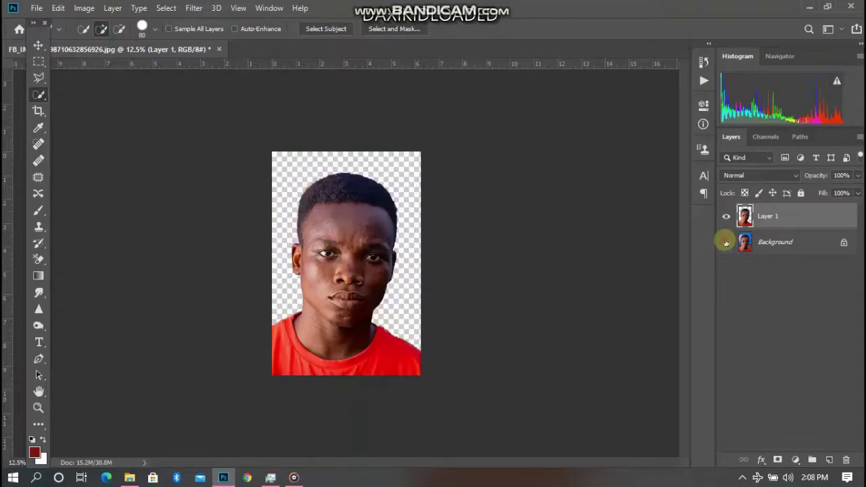
click(726, 242)
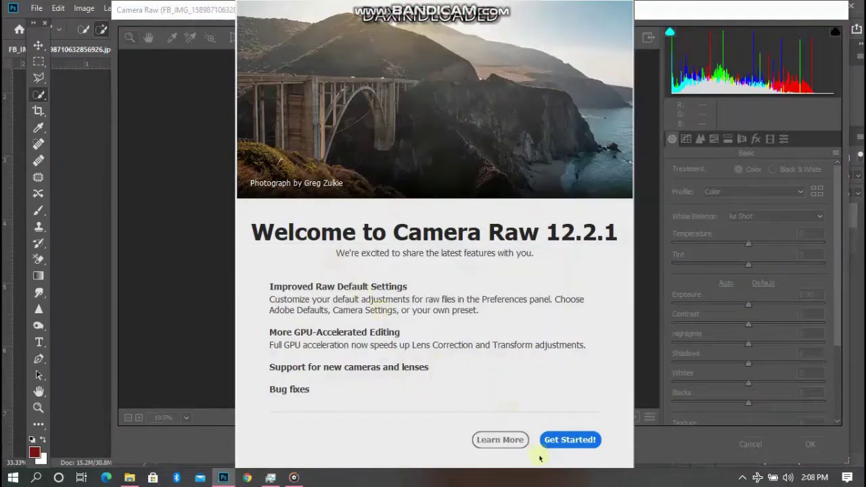
- Apply Camera Raw to Layer 1: Exposure +0.20, Contrast −9, Clarity +58, Dehaze +26
click(555, 440)
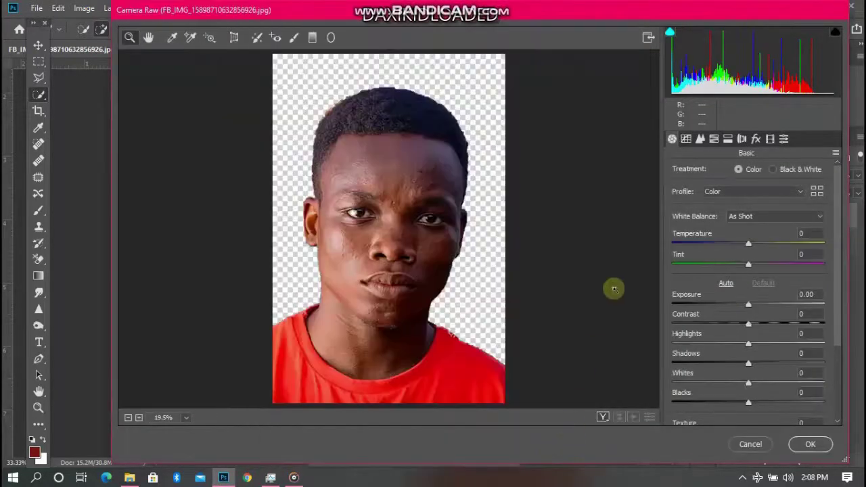
drag(839, 216, 836, 304)
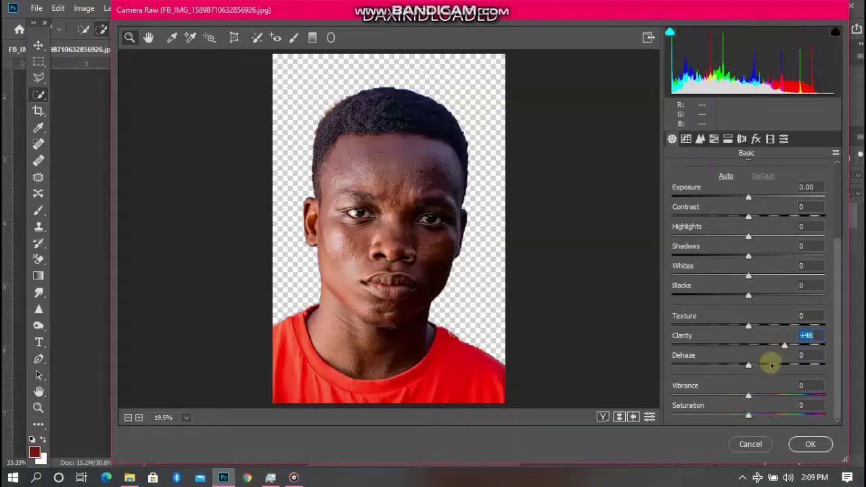
drag(768, 365, 767, 365)
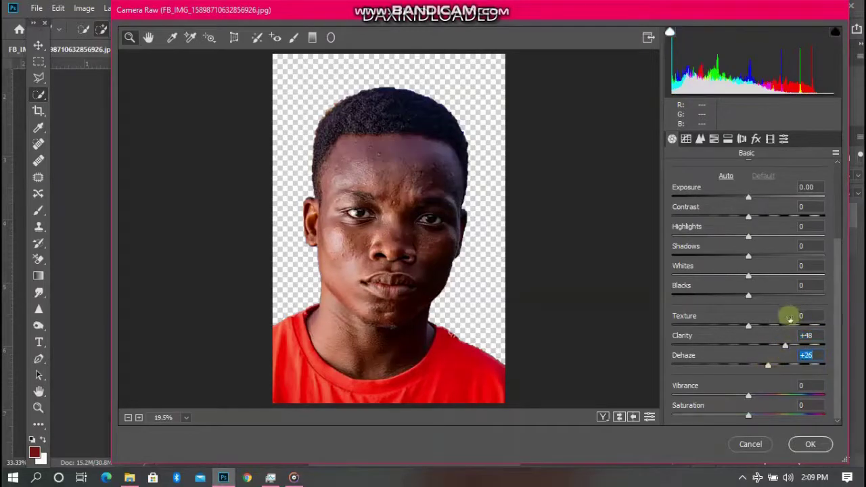
drag(838, 316, 830, 188)
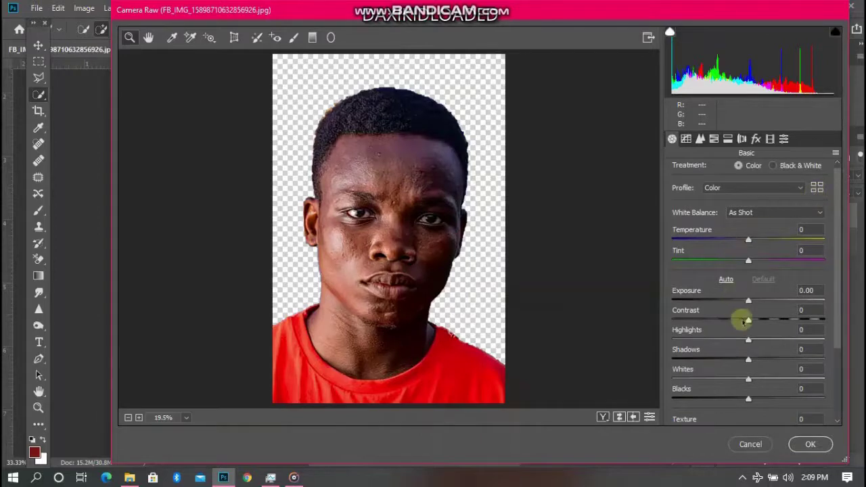
drag(757, 321, 756, 301)
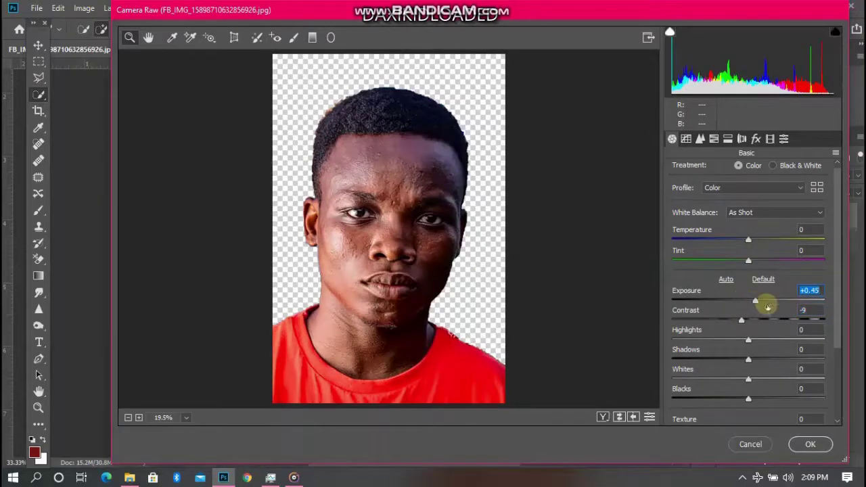
drag(755, 302, 752, 300)
scroll(812, 284, down, 3)
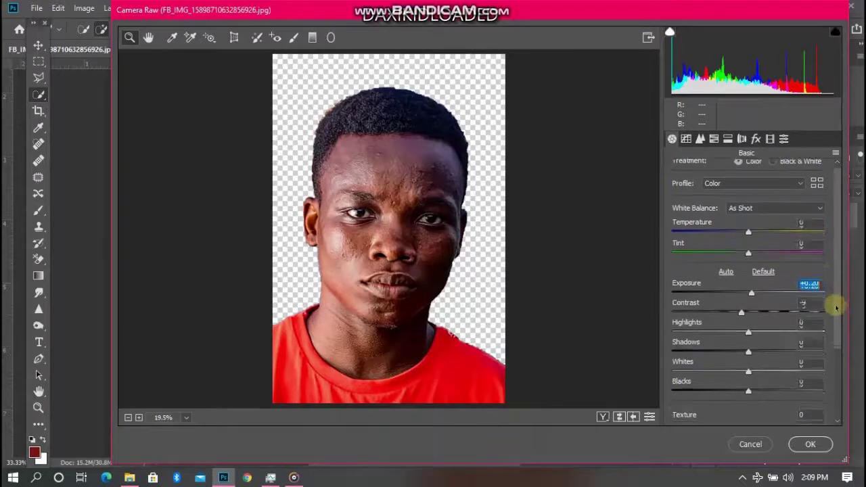
drag(778, 357, 793, 362)
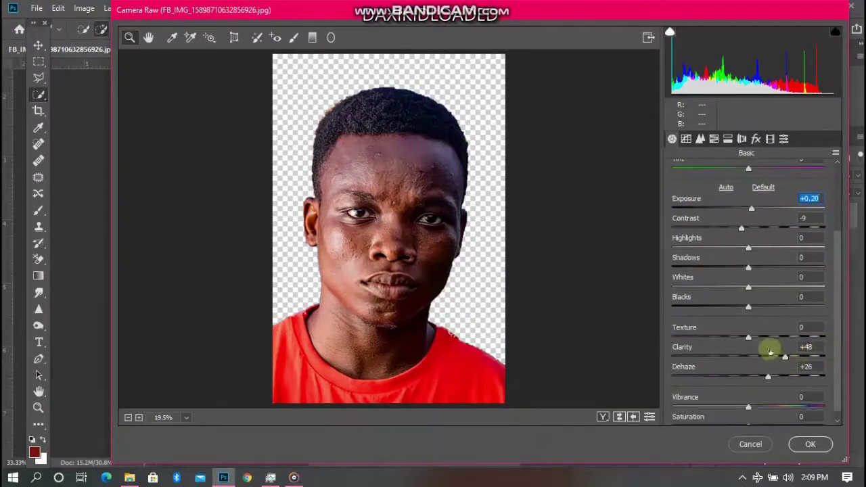
click(809, 443)
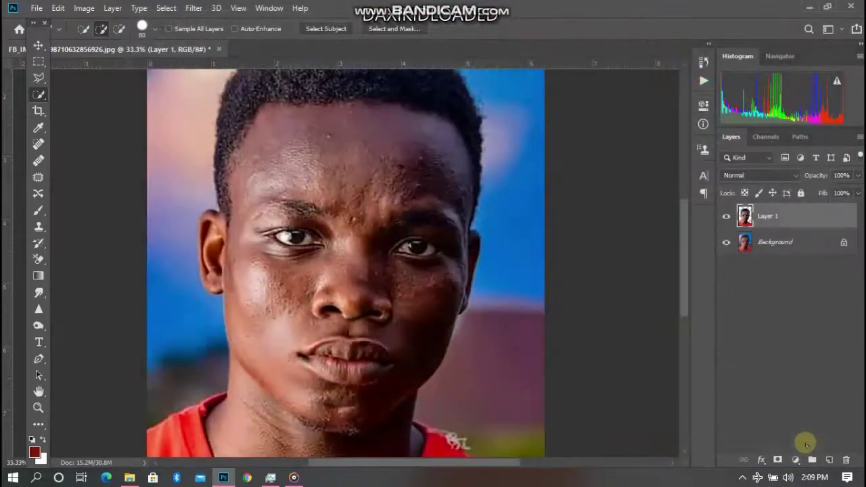
- Duplicate Layer 1 to create Layer 1 copy
key(ctrl+minus)
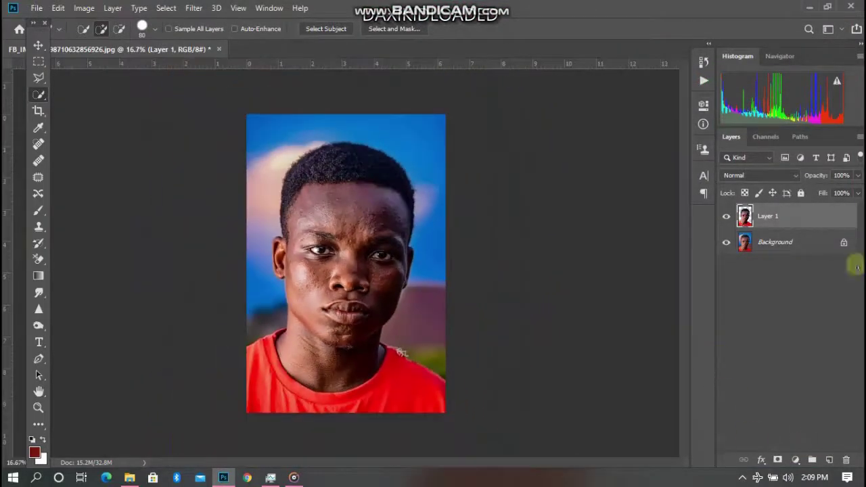
key(ctrl+plus)
right_click(828, 231)
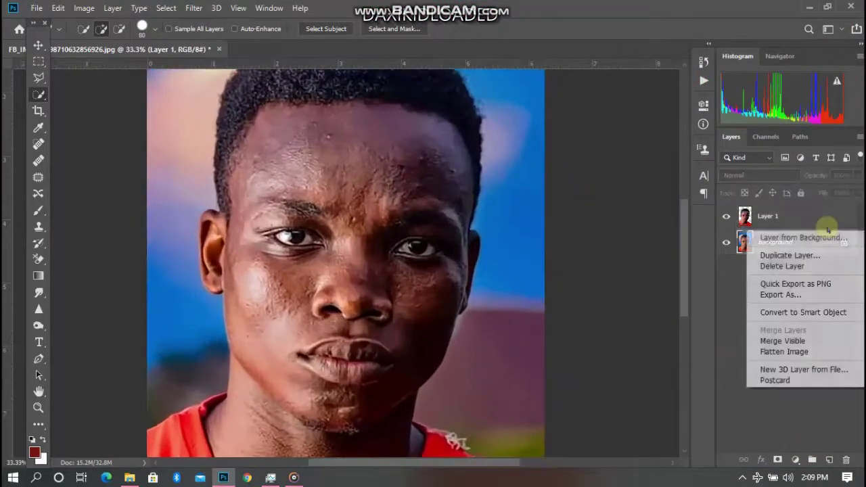
click(792, 218)
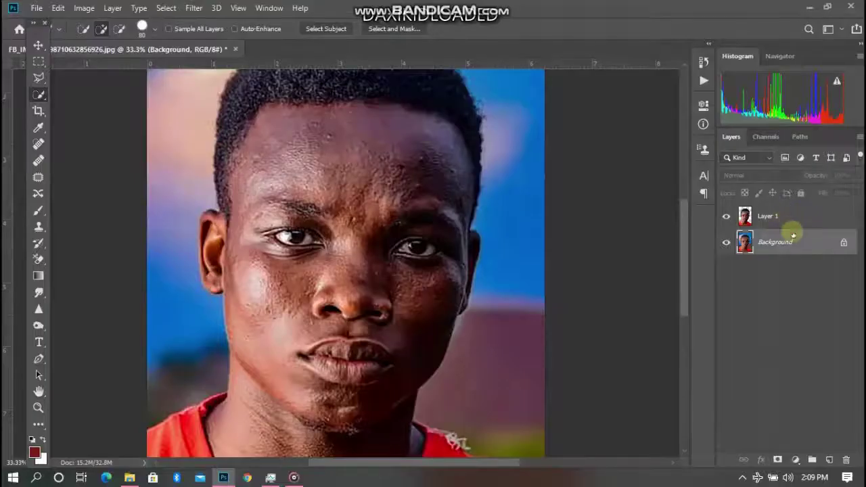
click(791, 228)
drag(791, 231, 832, 461)
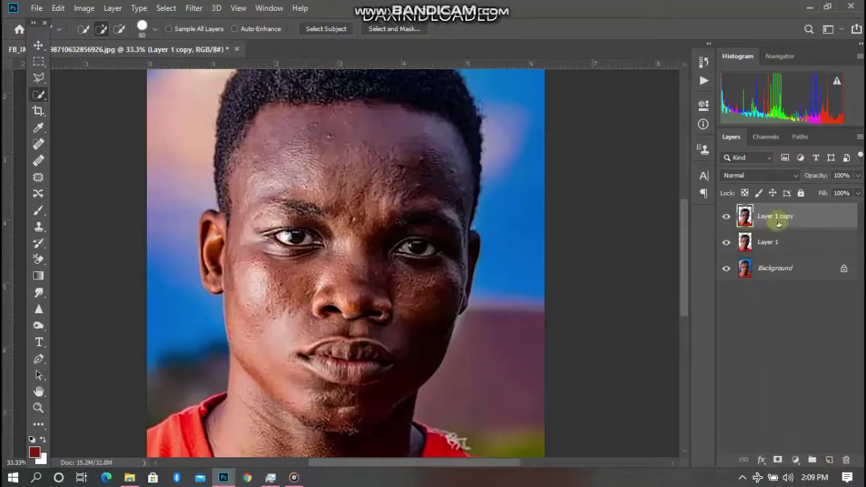
- Sharpen Layer 1 copy with Unsharp Mask 152%, radius 1.0, threshold 0, and compare before/after
click(194, 8)
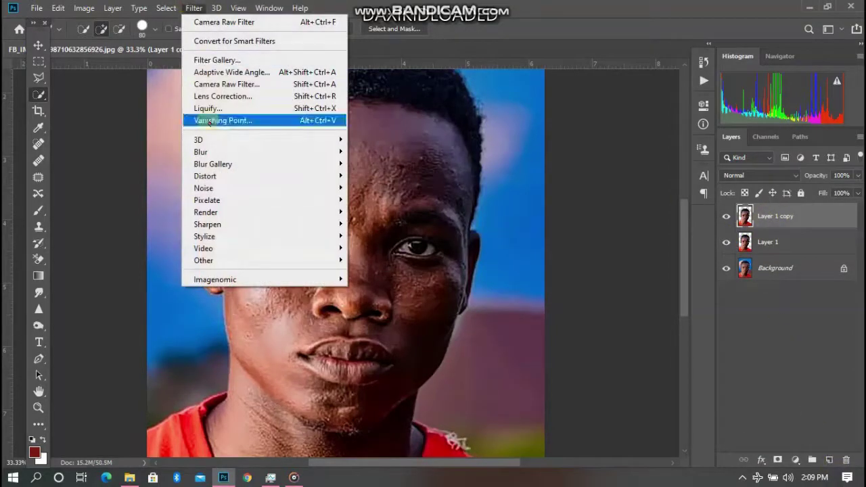
mouse_move(274, 224)
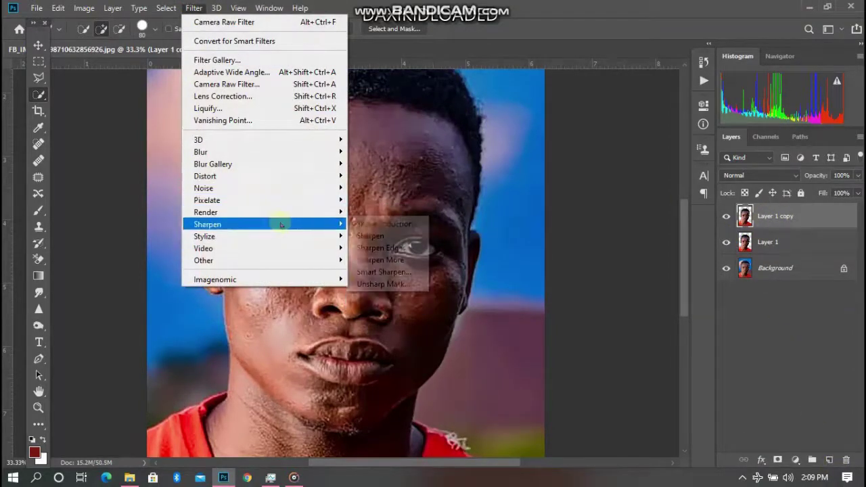
click(385, 284)
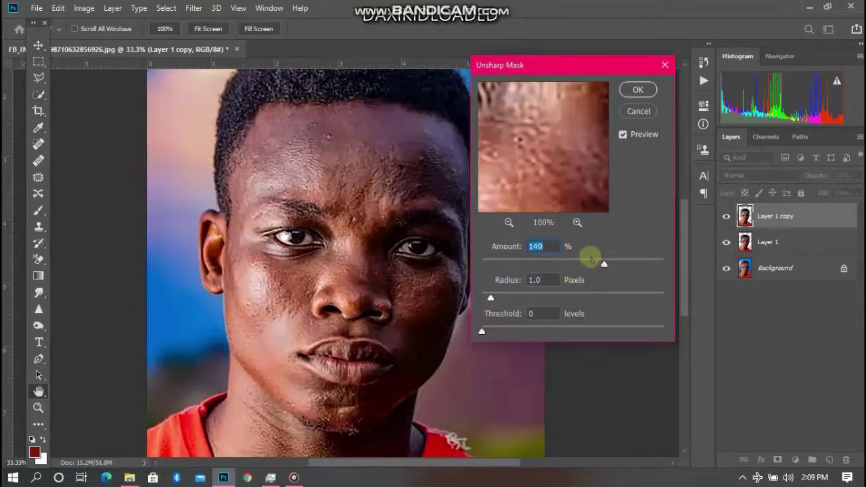
click(638, 89)
key(w)
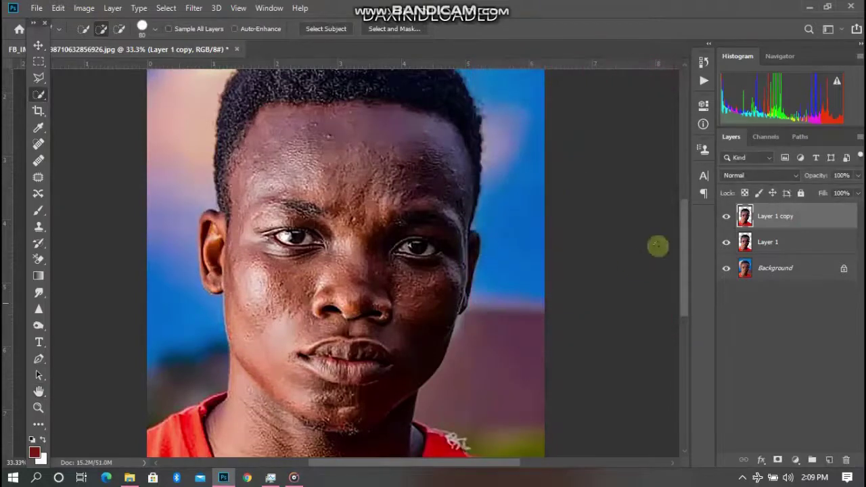
click(726, 217)
click(726, 216)
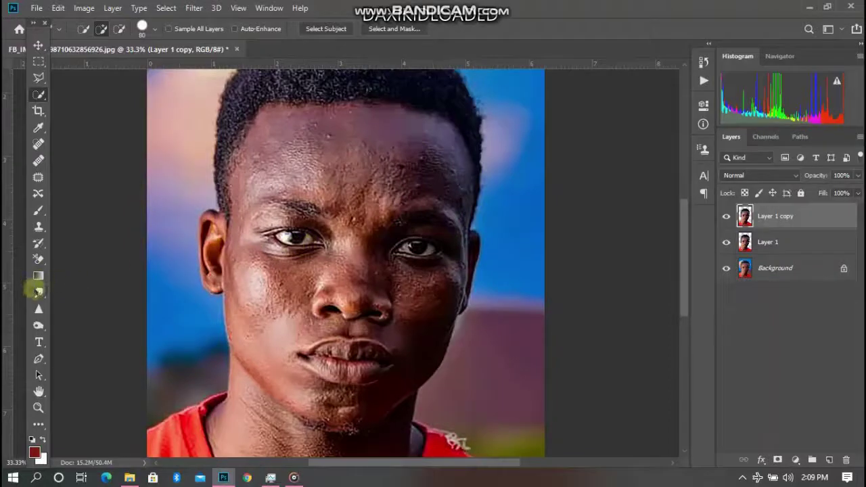
- Switch to the Smudge Tool from the Blur group and set its strength to 25%
click(38, 291)
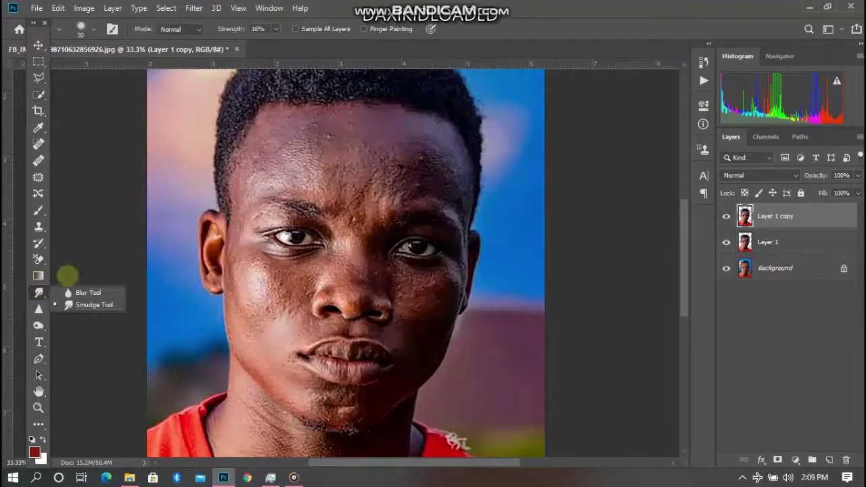
click(78, 308)
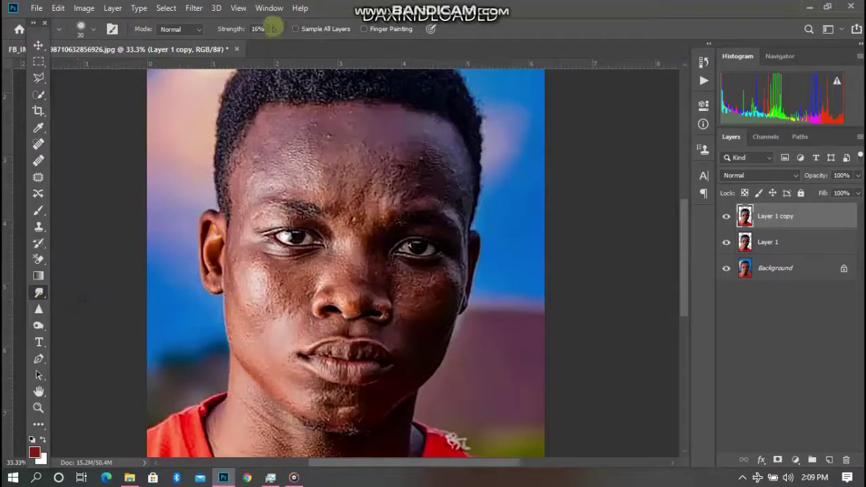
click(276, 28)
drag(282, 43, 285, 42)
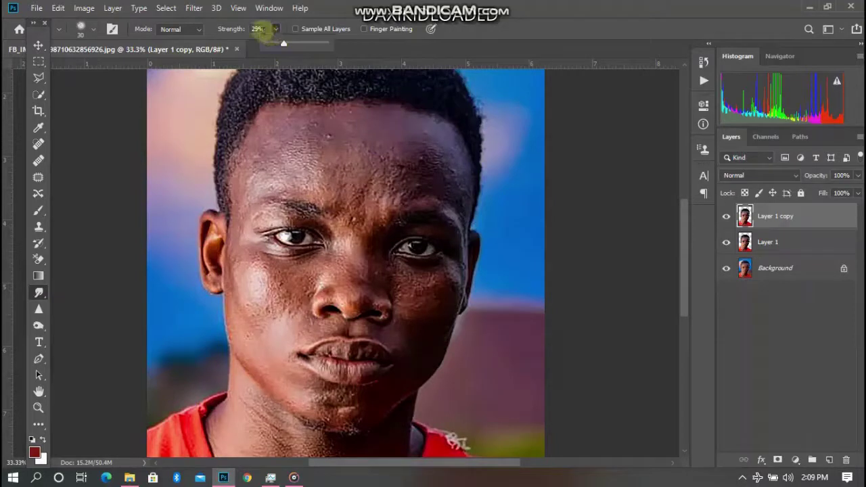
click(259, 29)
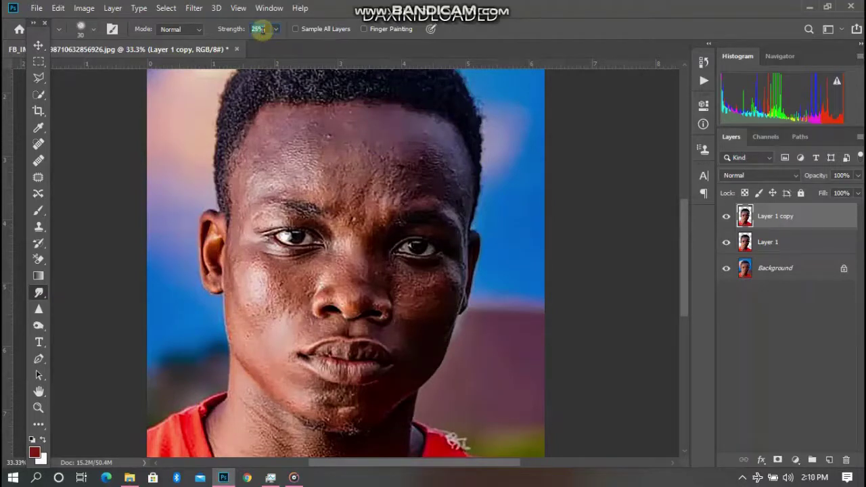
key(Return)
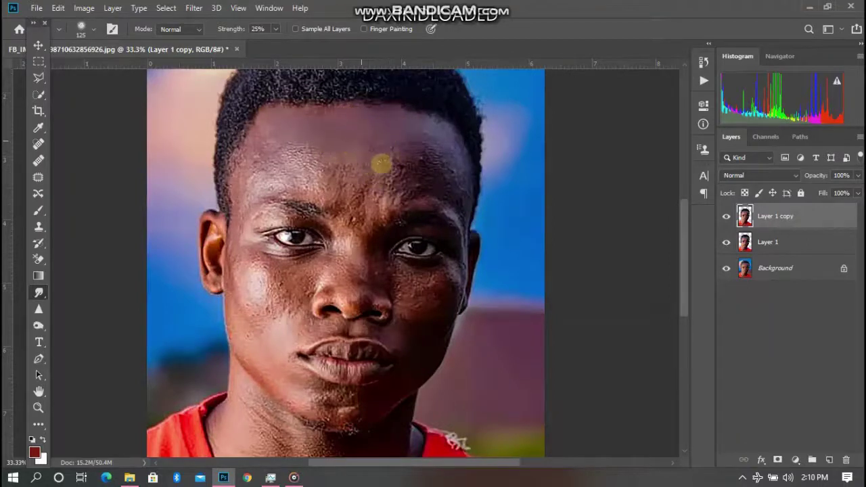
- Smudge the forehead and brow skin smooth, zoomed in, with a 90–125 px brush
mouse_move(352, 181)
mouse_down()
mouse_move(309, 161)
mouse_move(344, 161)
mouse_move(340, 145)
mouse_move(322, 157)
mouse_move(366, 151)
mouse_up()
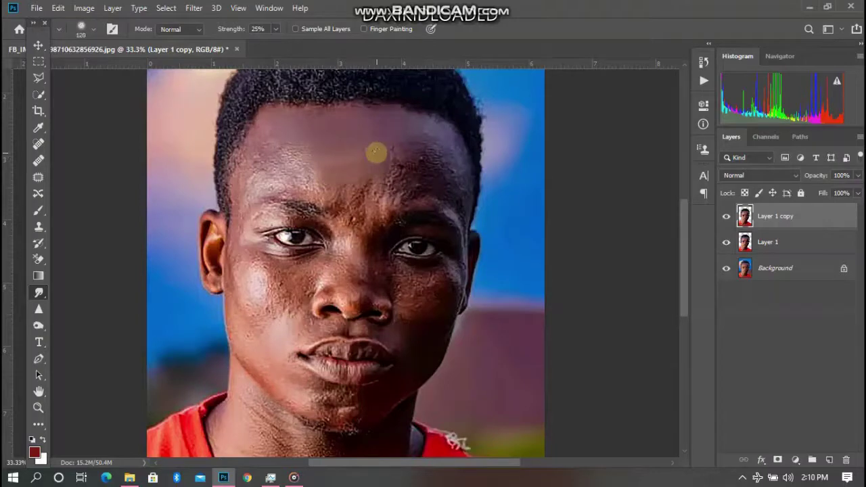
key(ctrl+plus)
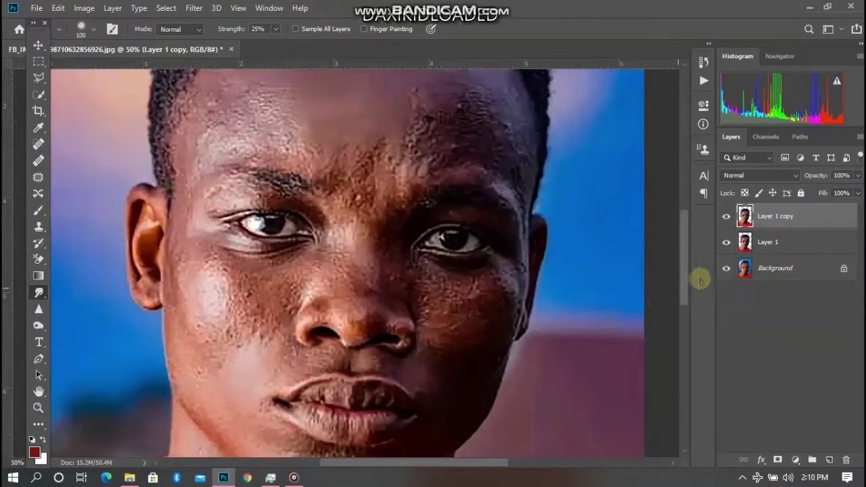
drag(689, 279, 683, 239)
key(bracketleft)
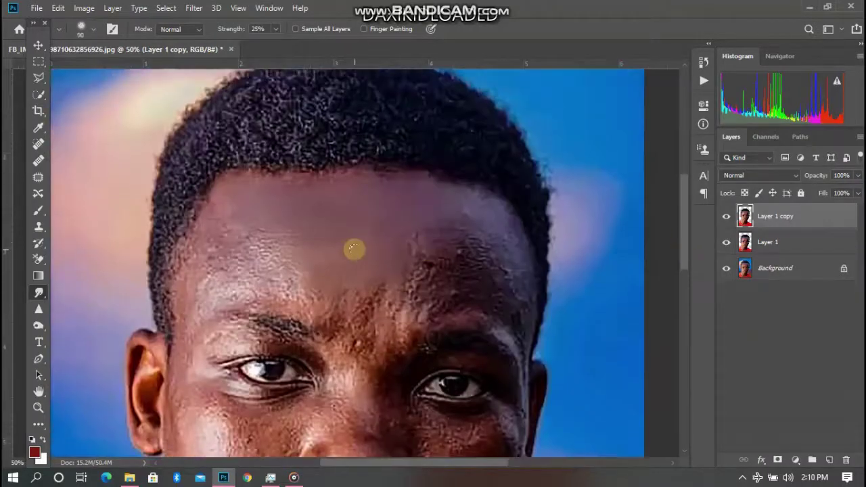
mouse_move(354, 249)
mouse_down()
mouse_move(246, 262)
mouse_move(346, 287)
mouse_move(246, 271)
mouse_move(335, 274)
mouse_move(262, 244)
mouse_move(292, 243)
mouse_move(269, 224)
mouse_move(331, 284)
mouse_move(337, 236)
mouse_move(231, 284)
mouse_move(506, 271)
mouse_move(362, 257)
mouse_move(416, 264)
mouse_move(424, 246)
mouse_move(461, 228)
mouse_move(453, 208)
mouse_move(392, 248)
mouse_move(397, 291)
mouse_move(414, 290)
mouse_move(407, 287)
mouse_up()
key(bracketleft)
key(bracketleft)
mouse_move(434, 275)
mouse_down()
mouse_move(456, 268)
mouse_move(452, 253)
mouse_move(453, 262)
mouse_move(494, 238)
mouse_move(473, 269)
mouse_move(488, 283)
mouse_move(482, 236)
mouse_move(490, 222)
mouse_move(507, 232)
mouse_move(492, 256)
mouse_move(437, 256)
mouse_move(455, 244)
mouse_move(331, 235)
mouse_move(374, 268)
mouse_move(344, 294)
mouse_move(354, 309)
mouse_move(371, 305)
mouse_move(371, 285)
mouse_move(389, 302)
mouse_up()
key(bracketleft)
key(bracketleft)
mouse_move(280, 303)
mouse_down()
mouse_move(312, 302)
mouse_move(317, 315)
mouse_move(281, 280)
mouse_move(267, 276)
mouse_move(261, 287)
mouse_move(233, 272)
mouse_move(257, 258)
mouse_move(265, 284)
mouse_move(245, 295)
mouse_move(222, 285)
mouse_move(243, 277)
mouse_move(246, 264)
mouse_move(234, 258)
mouse_move(272, 249)
mouse_move(339, 275)
mouse_move(405, 227)
mouse_move(260, 251)
mouse_move(270, 224)
mouse_move(262, 200)
mouse_move(239, 243)
mouse_move(219, 246)
mouse_move(194, 275)
mouse_move(215, 220)
mouse_move(245, 201)
mouse_move(233, 185)
mouse_move(295, 184)
mouse_move(206, 270)
mouse_move(298, 263)
mouse_move(248, 253)
mouse_move(297, 222)
mouse_move(294, 249)
mouse_move(330, 268)
mouse_move(423, 238)
mouse_move(386, 242)
mouse_move(402, 240)
mouse_move(400, 233)
mouse_move(396, 253)
mouse_move(283, 263)
mouse_move(465, 266)
mouse_move(474, 273)
mouse_move(449, 306)
mouse_move(432, 293)
mouse_move(418, 309)
mouse_move(468, 309)
mouse_move(402, 309)
mouse_move(440, 316)
mouse_move(481, 308)
mouse_move(496, 319)
mouse_move(521, 272)
mouse_move(526, 348)
mouse_move(507, 329)
mouse_move(468, 316)
mouse_move(520, 304)
mouse_move(478, 282)
mouse_move(501, 272)
mouse_move(451, 300)
mouse_move(492, 296)
mouse_move(505, 283)
mouse_move(517, 299)
mouse_move(467, 263)
mouse_move(429, 296)
mouse_move(439, 296)
mouse_move(457, 265)
mouse_up()
- Blend the skin between the brows, down the nose and under the left eye with a 90 px brush
key(bracketright)
key(bracketright)
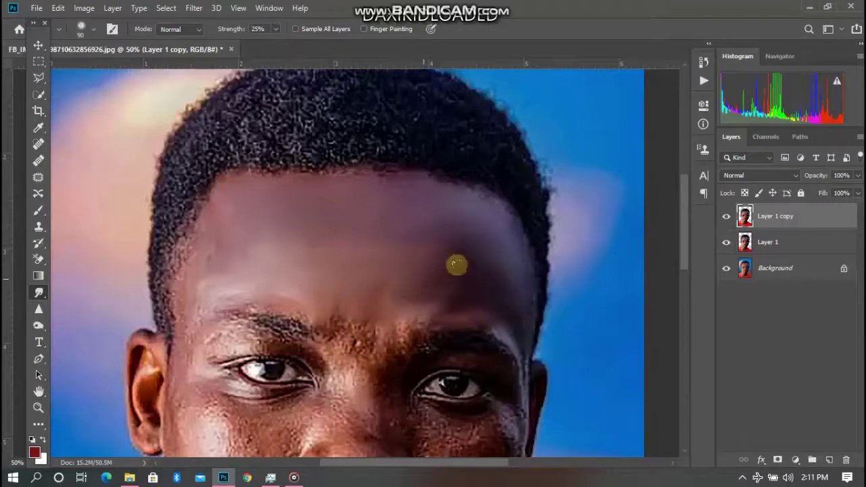
scroll(400, 246, down, 1)
scroll(342, 244, down, 1)
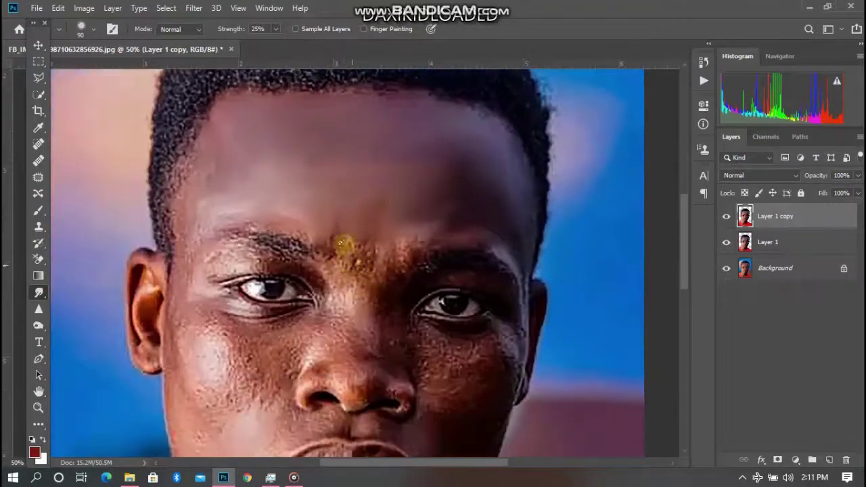
mouse_move(343, 244)
mouse_down()
mouse_move(348, 263)
mouse_move(349, 245)
mouse_move(315, 233)
mouse_move(333, 248)
mouse_move(340, 282)
mouse_move(343, 264)
mouse_move(352, 274)
mouse_move(347, 267)
mouse_move(347, 298)
mouse_move(330, 223)
mouse_move(347, 283)
mouse_move(353, 269)
mouse_move(362, 287)
mouse_move(359, 305)
mouse_move(359, 246)
mouse_move(364, 262)
mouse_move(378, 243)
mouse_move(385, 255)
mouse_move(375, 264)
mouse_move(373, 246)
mouse_move(374, 283)
mouse_move(411, 242)
mouse_move(461, 226)
mouse_move(448, 240)
mouse_move(402, 247)
mouse_move(391, 271)
mouse_move(405, 269)
mouse_move(407, 283)
mouse_move(380, 285)
mouse_move(348, 365)
mouse_move(339, 361)
mouse_move(336, 317)
mouse_move(352, 309)
mouse_move(326, 268)
mouse_move(329, 284)
mouse_move(311, 267)
mouse_move(335, 301)
mouse_move(330, 293)
mouse_move(321, 318)
mouse_move(331, 335)
mouse_move(329, 267)
mouse_move(319, 282)
mouse_move(334, 302)
mouse_move(323, 310)
mouse_move(323, 327)
mouse_move(345, 265)
mouse_move(367, 312)
mouse_move(344, 391)
mouse_move(330, 383)
mouse_move(305, 389)
mouse_move(327, 382)
mouse_move(311, 382)
mouse_move(324, 352)
mouse_move(304, 328)
mouse_up()
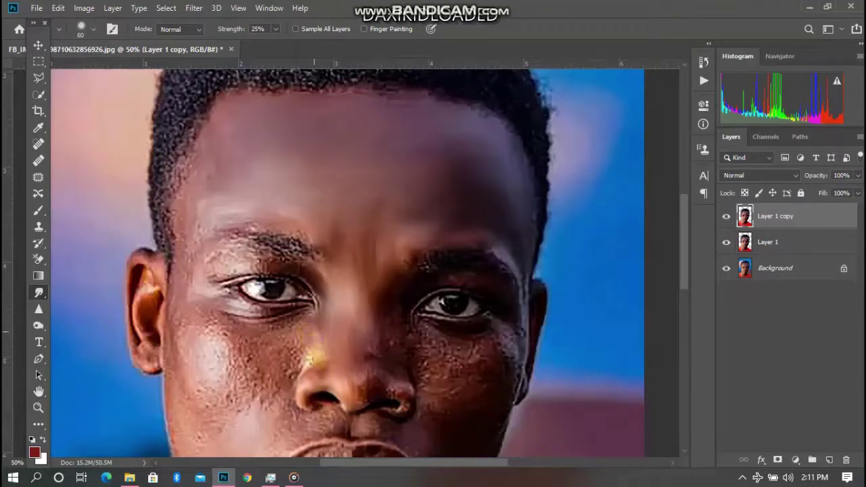
mouse_move(313, 342)
mouse_down()
mouse_move(288, 320)
mouse_move(247, 332)
mouse_move(236, 348)
mouse_move(277, 342)
mouse_move(242, 337)
mouse_move(319, 333)
mouse_move(274, 351)
mouse_move(254, 347)
mouse_move(277, 335)
mouse_move(297, 339)
mouse_move(243, 340)
mouse_move(222, 322)
mouse_move(188, 321)
mouse_move(220, 342)
mouse_move(216, 327)
mouse_move(252, 354)
mouse_move(266, 342)
mouse_move(260, 348)
mouse_move(280, 353)
mouse_move(276, 344)
mouse_move(299, 345)
mouse_move(237, 367)
mouse_move(207, 355)
mouse_move(238, 353)
mouse_move(205, 320)
mouse_move(182, 314)
mouse_move(171, 348)
mouse_up()
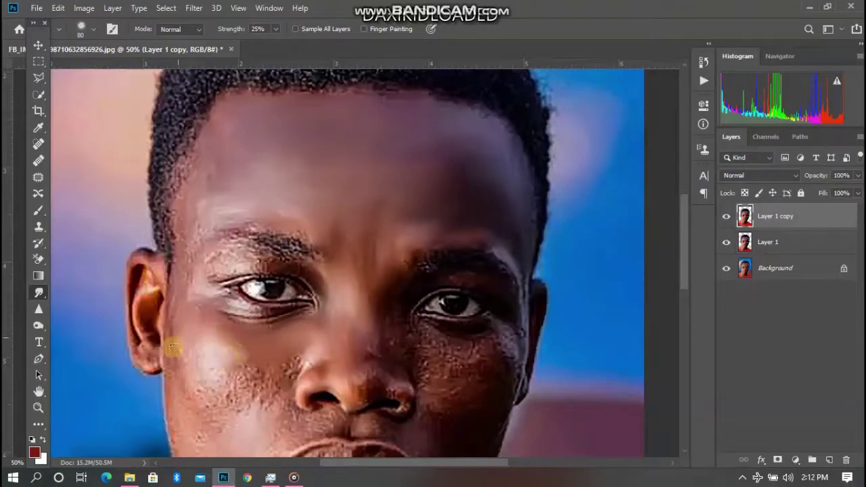
- Smear the under-eye skin toward the ear, growing the brush to 80 px, then zoom out
mouse_move(218, 332)
mouse_down()
mouse_move(207, 300)
mouse_move(231, 300)
mouse_move(232, 313)
mouse_move(260, 319)
mouse_move(286, 318)
mouse_move(264, 312)
mouse_move(289, 309)
mouse_move(276, 322)
mouse_move(286, 324)
mouse_move(305, 312)
mouse_move(250, 328)
mouse_move(228, 302)
mouse_up()
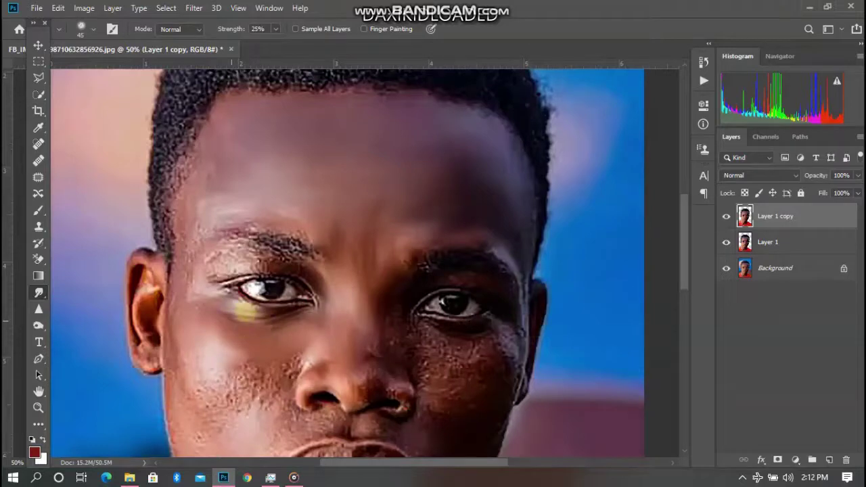
key(bracketright)
key(bracketright)
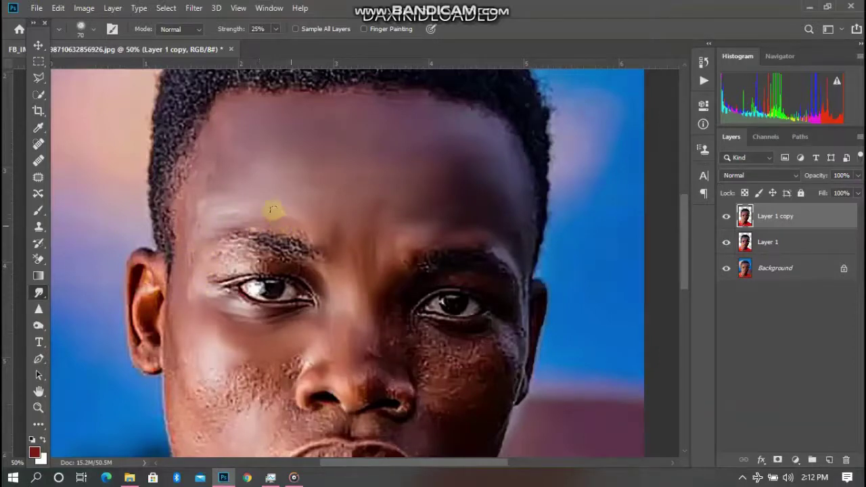
key(bracketright)
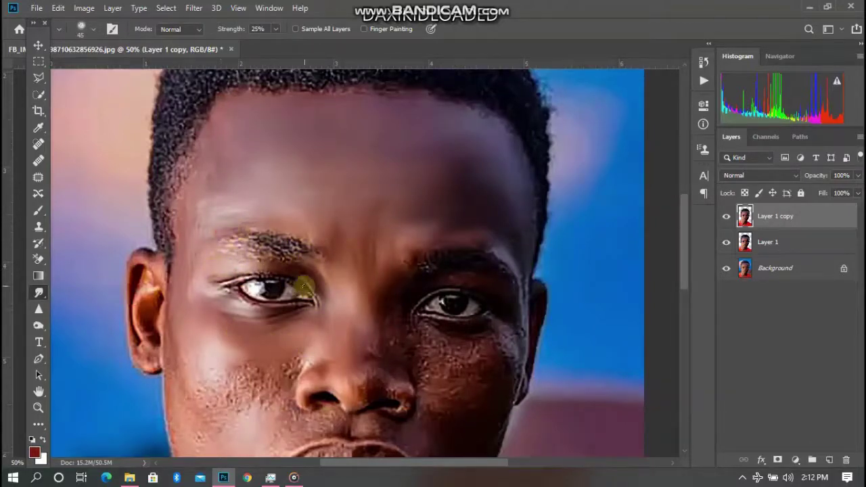
key(ctrl+minus)
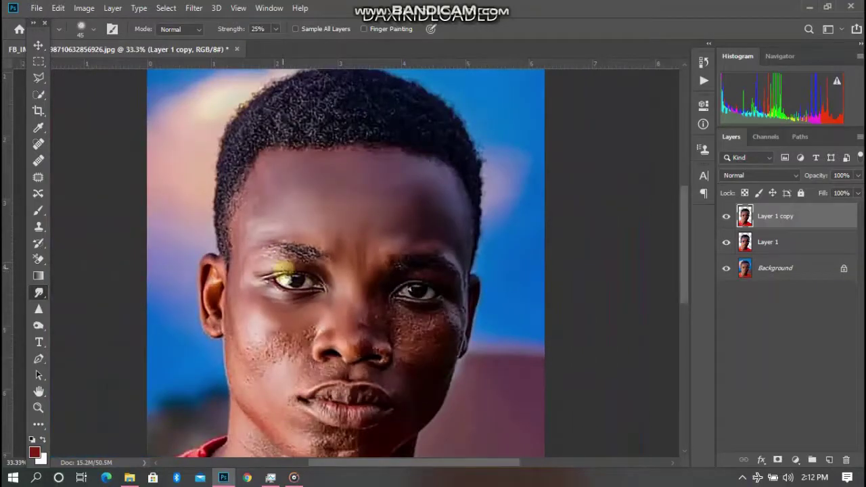
- Smudge the left cheek, mouth area and chin, varying the brush between 30 and 150 px
key(bracketright)
key(bracketright)
key(bracketright)
key(bracketright)
key(bracketright)
key(bracketright)
key(bracketright)
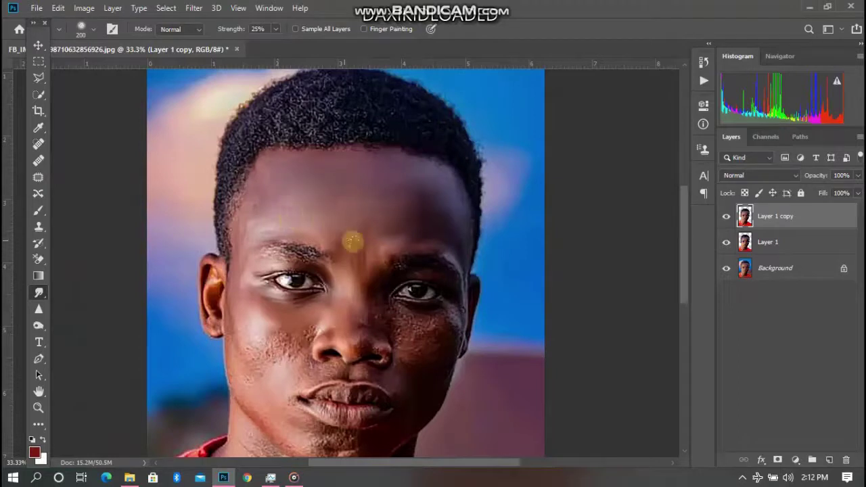
key(bracketleft)
key(bracketleft)
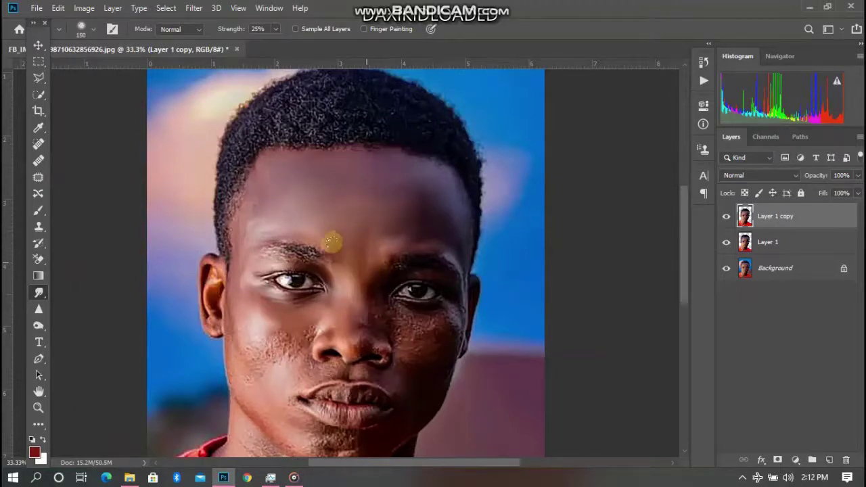
scroll(368, 253, down, 3)
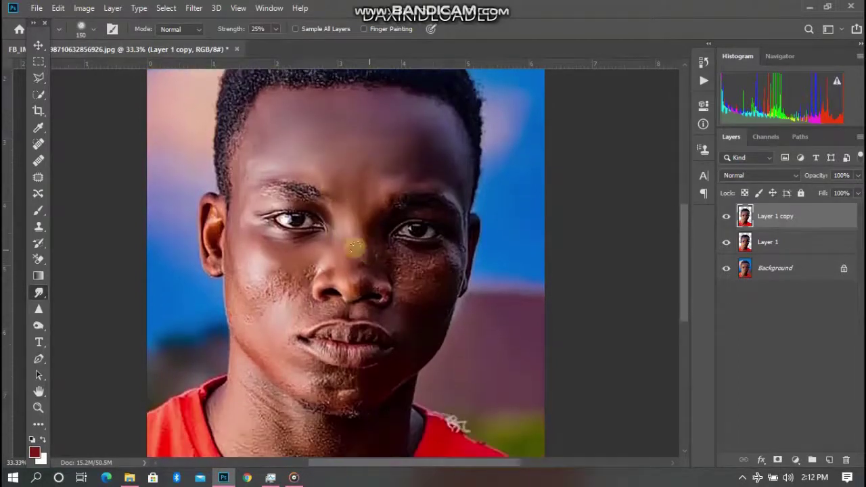
key(bracketleft)
key(bracketleft)
key(bracketleft)
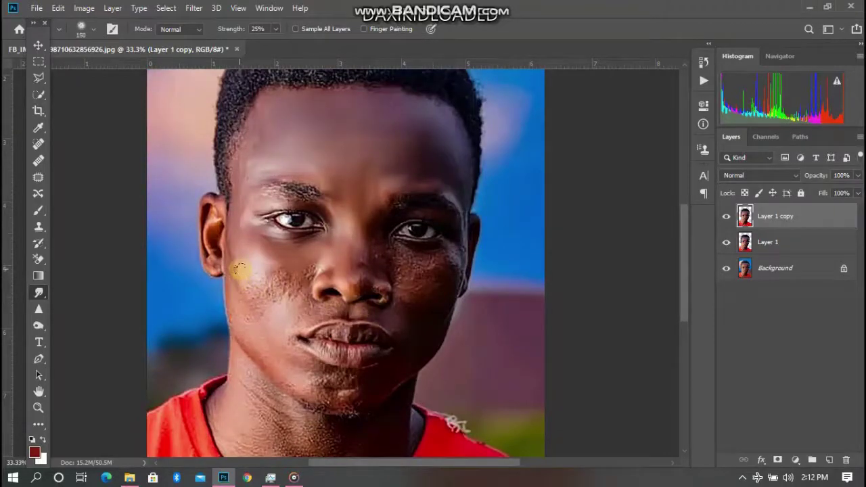
mouse_move(237, 271)
mouse_down()
mouse_move(244, 307)
mouse_move(238, 299)
mouse_up()
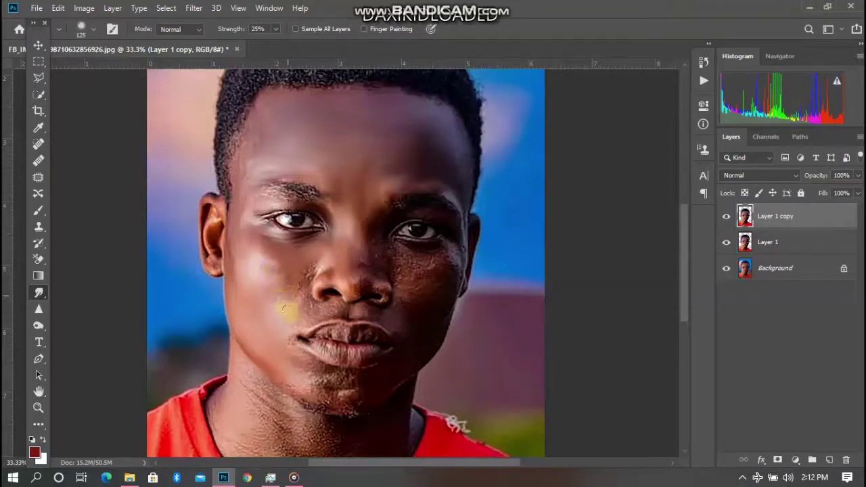
key(bracketleft)
key(bracketleft)
key(bracketleft)
key(bracketleft)
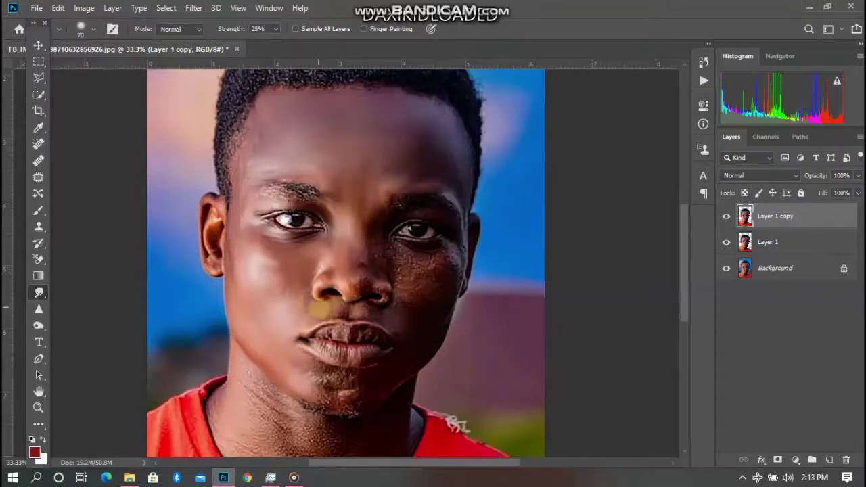
key(bracketleft)
key(bracketleft)
key(bracketleft)
key(bracketleft)
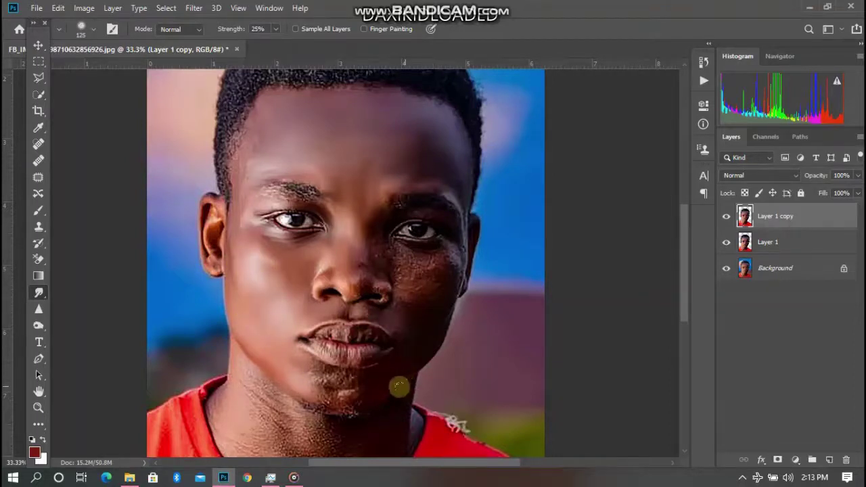
key(bracketleft)
key(bracketleft)
key(bracketleft)
key(bracketleft)
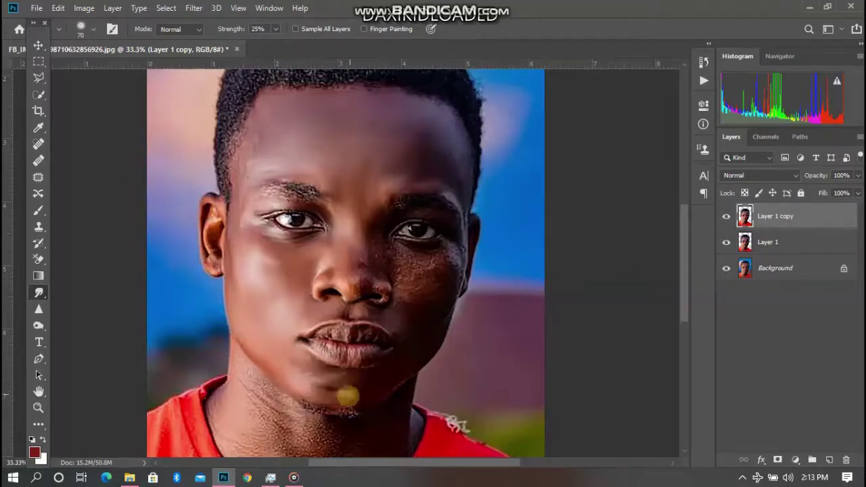
key(bracketright)
key(bracketright)
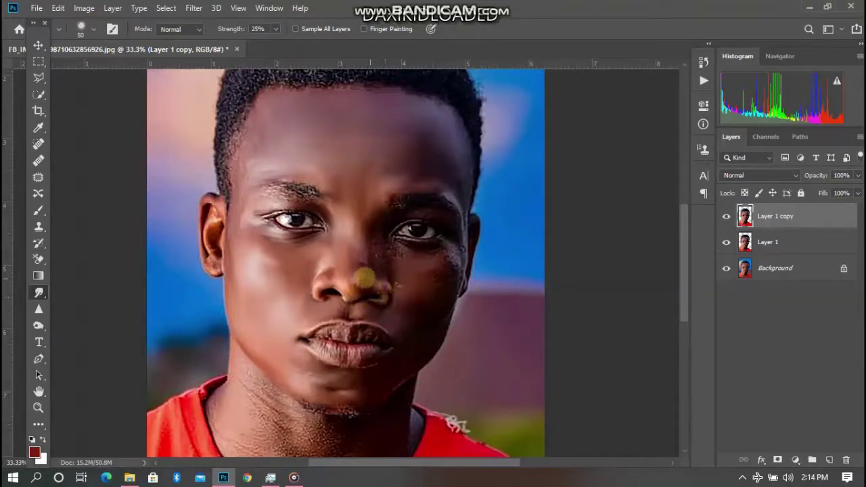
- Smudge the under-eye and eyebrow skin, using a small 30 px brush near the eye and larger for the brow
key(bracketright)
key(bracketright)
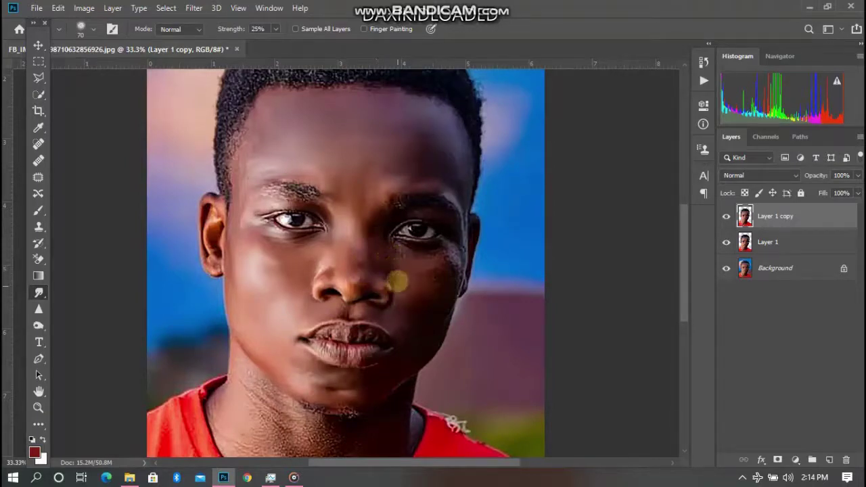
key(bracketleft)
key(bracketleft)
key(bracketleft)
key(bracketleft)
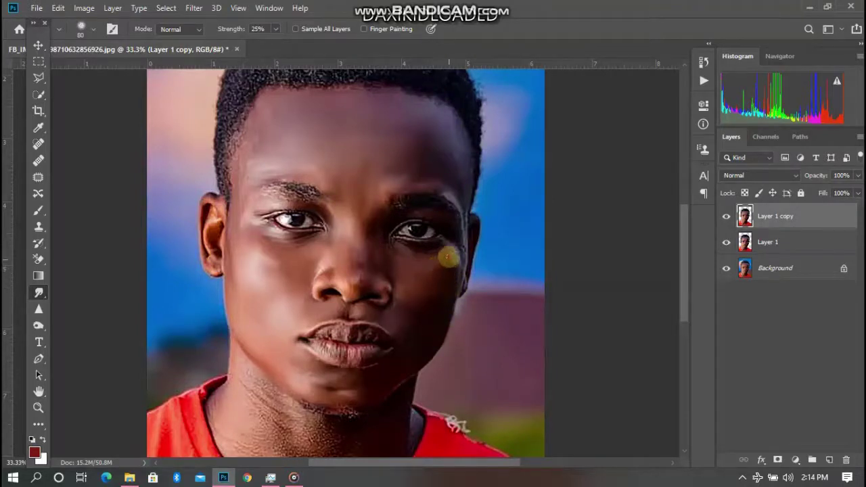
key(bracketleft)
key(bracketleft)
key(bracketleft)
key(bracketleft)
key(bracketleft)
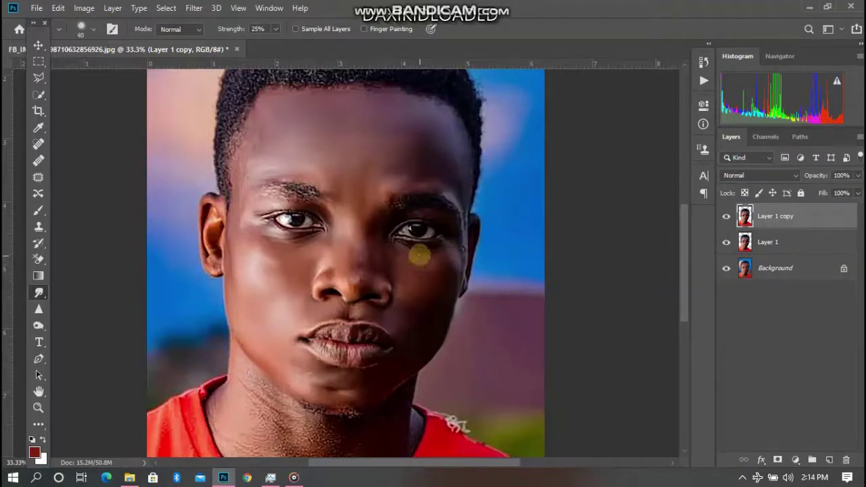
key(bracketright)
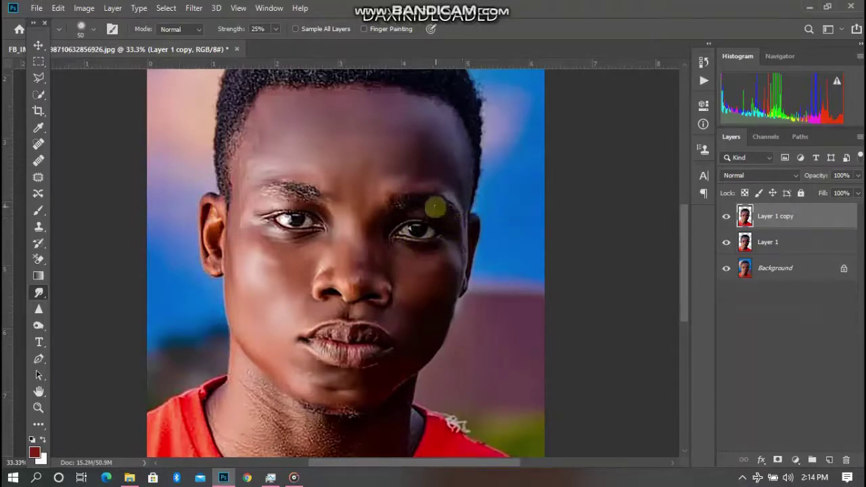
key(bracketright)
key(bracketright)
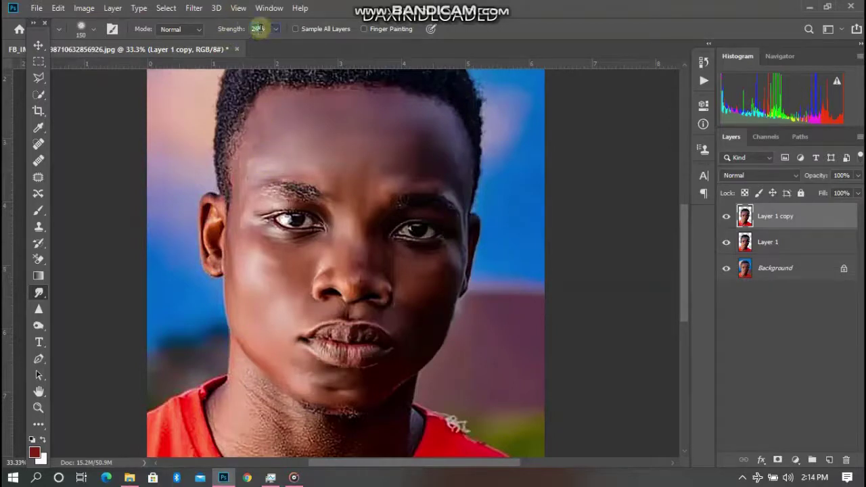
- Set the Smudge strength to 15% and smudge across the forehead skin
text(15)
key(Return)
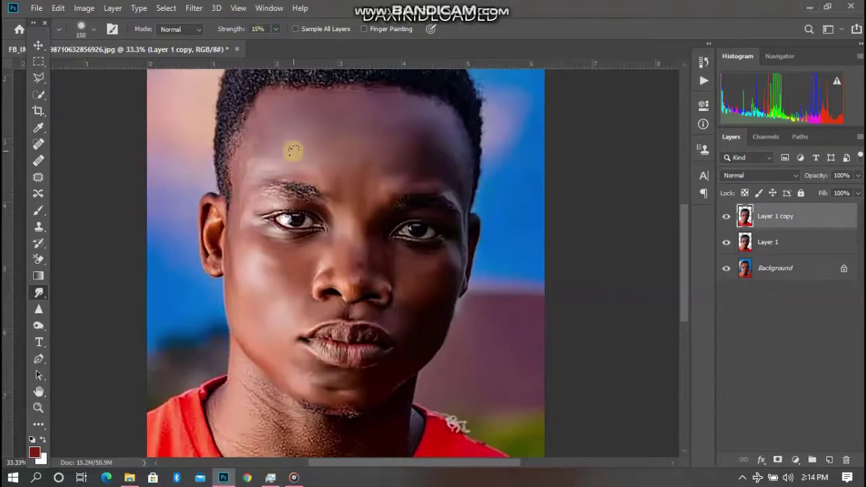
key(ctrl+minus)
key(bracketright)
key(bracketright)
key(bracketright)
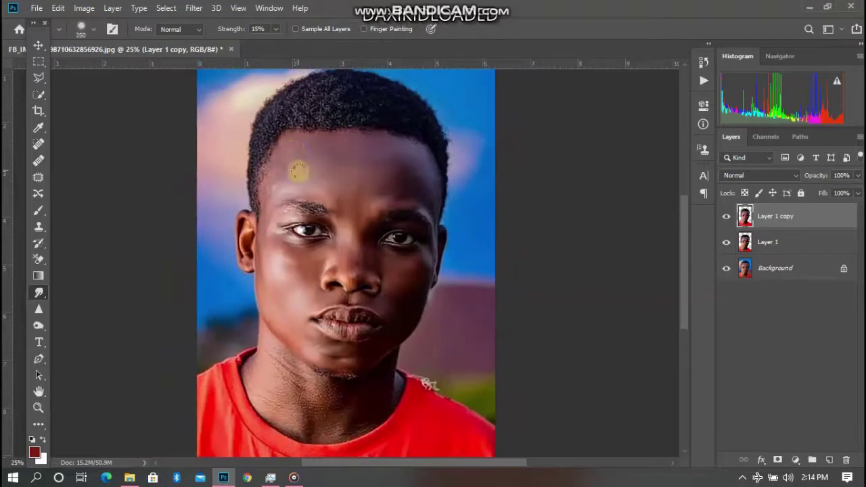
mouse_move(298, 172)
mouse_down()
mouse_move(313, 157)
mouse_move(322, 172)
mouse_move(359, 165)
mouse_move(384, 175)
mouse_move(328, 188)
mouse_move(414, 164)
mouse_move(425, 188)
mouse_move(384, 183)
mouse_move(399, 185)
mouse_move(396, 174)
mouse_move(419, 188)
mouse_move(429, 215)
mouse_move(430, 206)
mouse_move(380, 173)
mouse_move(317, 233)
mouse_move(319, 252)
mouse_move(347, 238)
mouse_move(330, 263)
mouse_move(352, 235)
mouse_move(351, 279)
mouse_move(350, 262)
mouse_move(364, 252)
mouse_move(370, 266)
mouse_move(366, 222)
mouse_move(362, 239)
mouse_move(347, 231)
mouse_move(371, 212)
mouse_up()
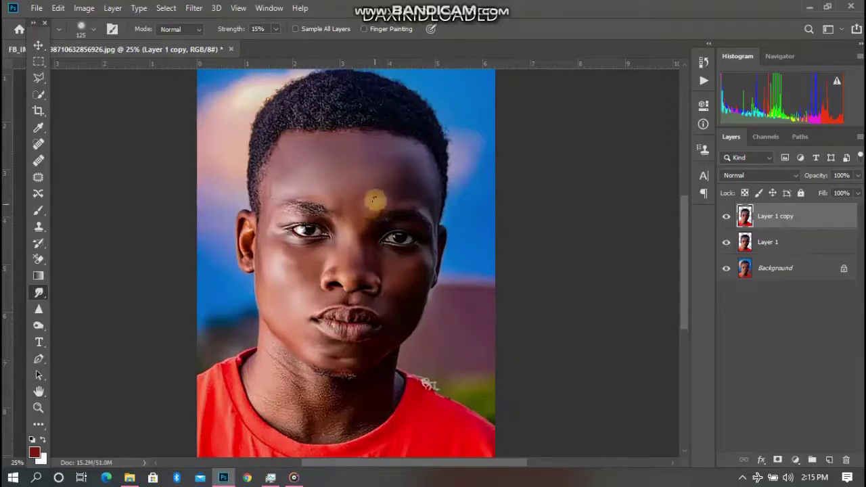
- Smudge the left temple and the right cheek toward the jaw, resizing the brush as needed
click(234, 192)
drag(280, 201, 287, 192)
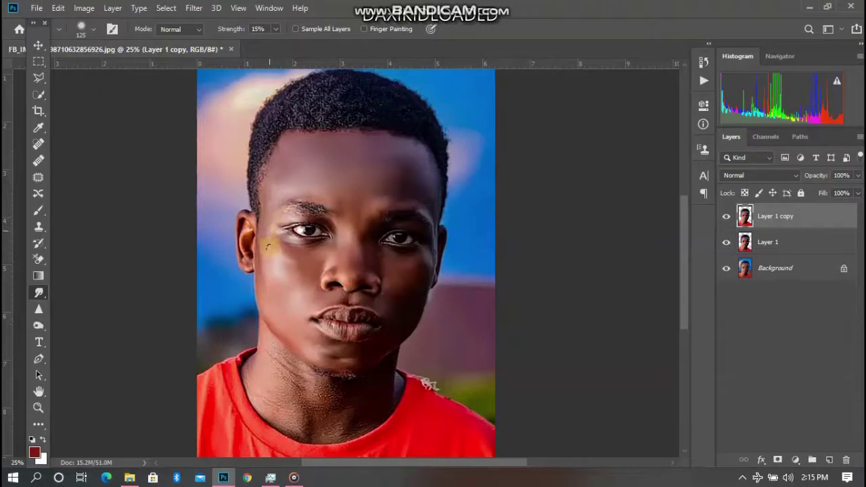
key(bracketright)
key(bracketright)
mouse_move(422, 274)
mouse_down()
mouse_move(403, 264)
mouse_move(415, 282)
mouse_move(400, 290)
mouse_move(407, 321)
mouse_move(415, 281)
mouse_move(428, 267)
mouse_move(427, 246)
mouse_move(430, 266)
mouse_move(396, 259)
mouse_move(415, 300)
mouse_move(392, 311)
mouse_move(383, 287)
mouse_move(384, 297)
mouse_move(361, 297)
mouse_move(372, 282)
mouse_move(354, 279)
mouse_move(346, 240)
mouse_move(338, 255)
mouse_move(272, 271)
mouse_move(284, 290)
mouse_move(291, 269)
mouse_move(302, 279)
mouse_move(287, 299)
mouse_move(286, 336)
mouse_move(310, 351)
mouse_move(325, 341)
mouse_move(364, 353)
mouse_move(335, 349)
mouse_move(334, 366)
mouse_move(357, 360)
mouse_move(306, 355)
mouse_move(389, 329)
mouse_move(381, 305)
mouse_move(398, 326)
mouse_move(399, 300)
mouse_move(382, 301)
mouse_move(426, 293)
mouse_move(416, 270)
mouse_up()
key(bracketleft)
key(bracketleft)
key(bracketleft)
key(bracketleft)
key(bracketright)
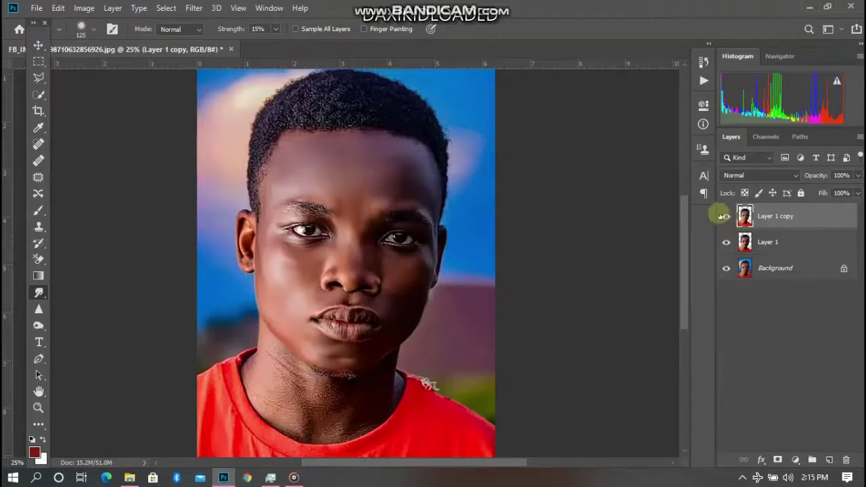
- Hide and re-show Layer 1 copy to compare the smudging with the original, then enlarge the brush
click(727, 217)
click(728, 217)
key(bracketright)
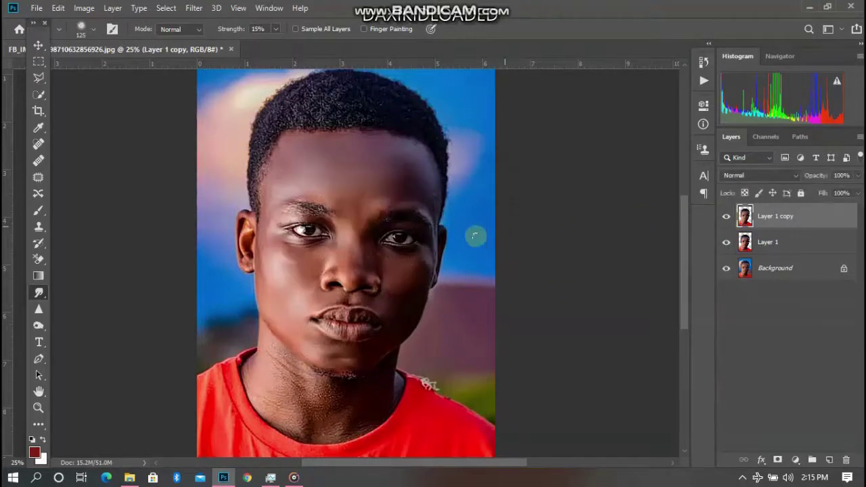
scroll(348, 323, down, 3)
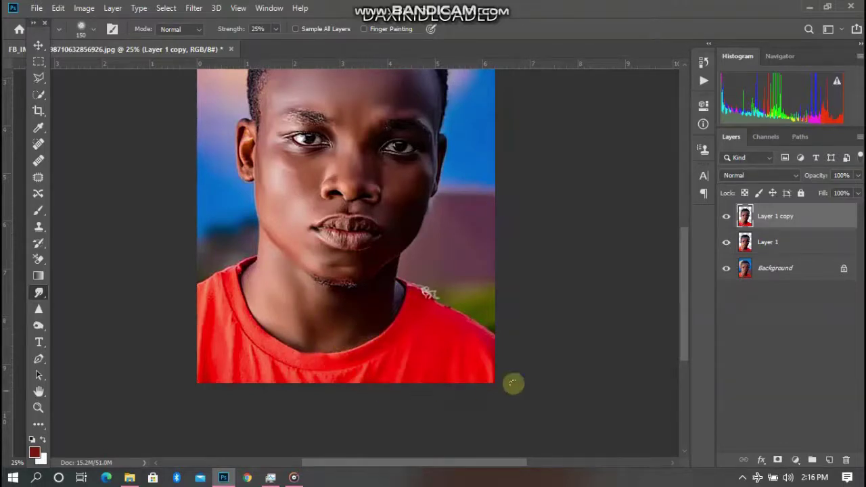
- Smudge the neck below the chin with the brush enlarged to 150 px
drag(441, 463, 464, 462)
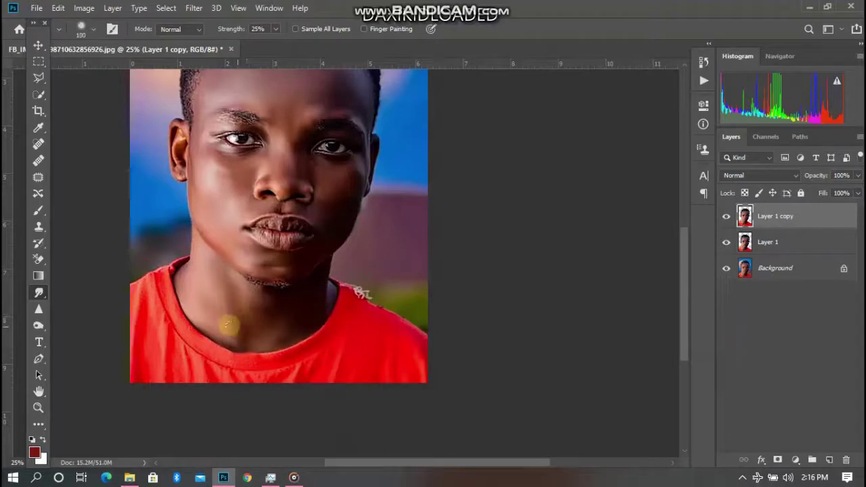
key(bracketright)
key(bracketright)
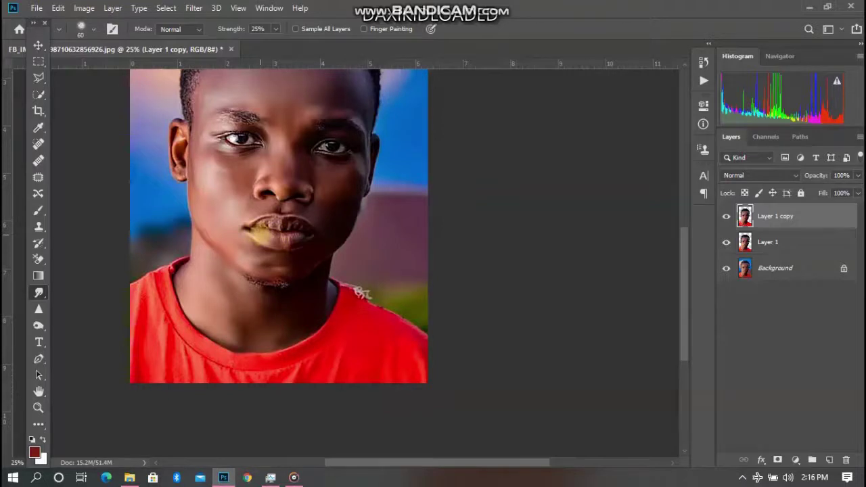
key(ctrl+plus)
scroll(173, 291, up, 3)
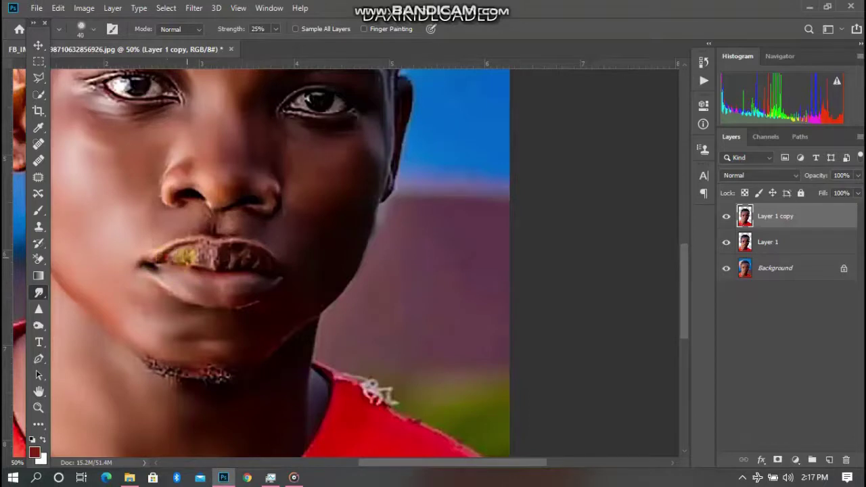
- Smudge back and forth across the upper and lower lips to soften their texture
mouse_move(192, 260)
mouse_down()
mouse_move(169, 257)
mouse_move(206, 248)
mouse_move(143, 262)
mouse_move(175, 251)
mouse_move(204, 240)
mouse_up()
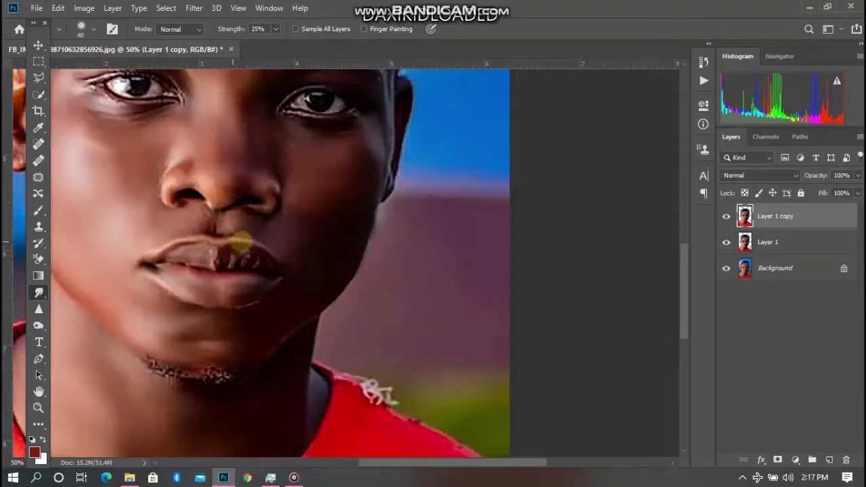
mouse_move(260, 250)
mouse_down()
mouse_move(255, 260)
mouse_move(233, 259)
mouse_up()
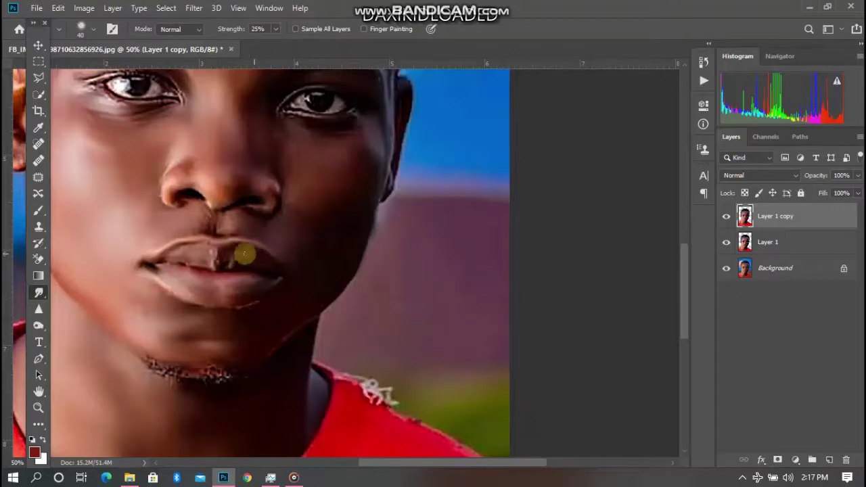
drag(240, 260, 227, 265)
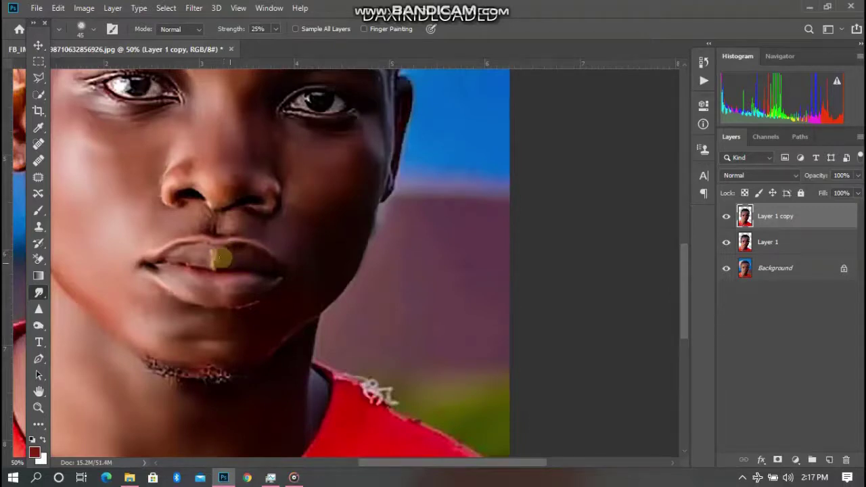
mouse_move(210, 270)
mouse_down()
mouse_move(187, 258)
mouse_move(216, 251)
mouse_up()
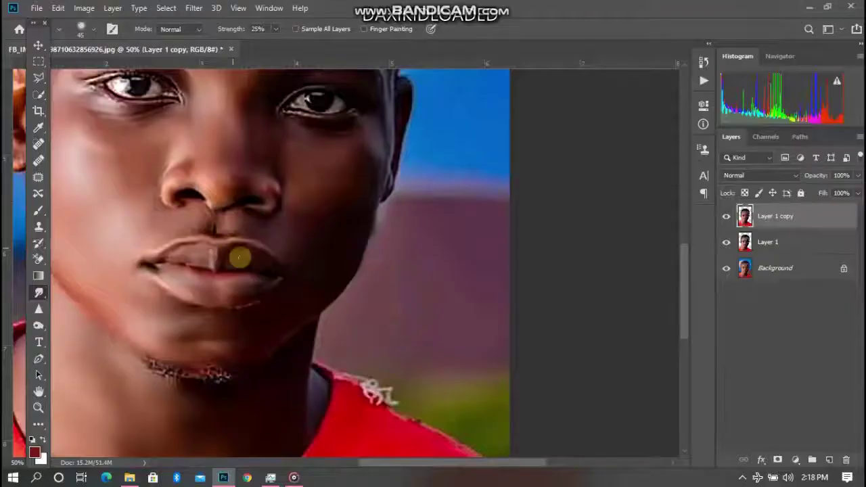
- Blend the inner eye corner and the upper eyelid with a smaller smudge brush
key(ctrl+minus)
key(ctrl+minus)
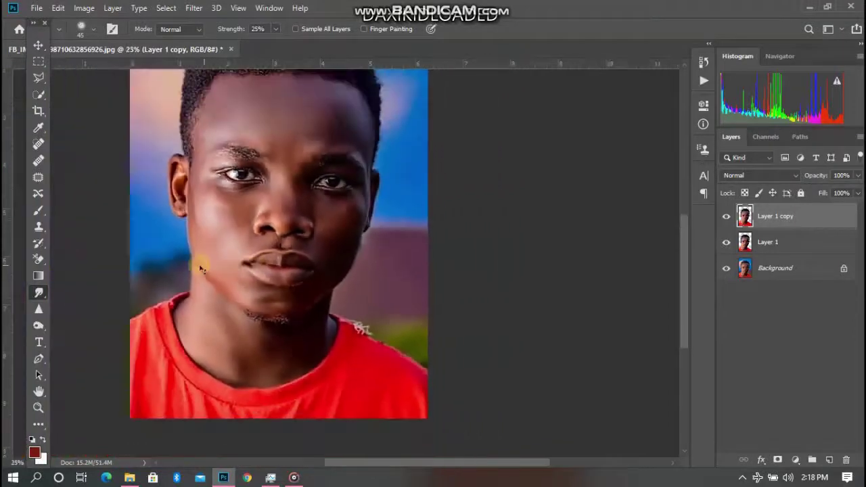
key(ctrl+minus)
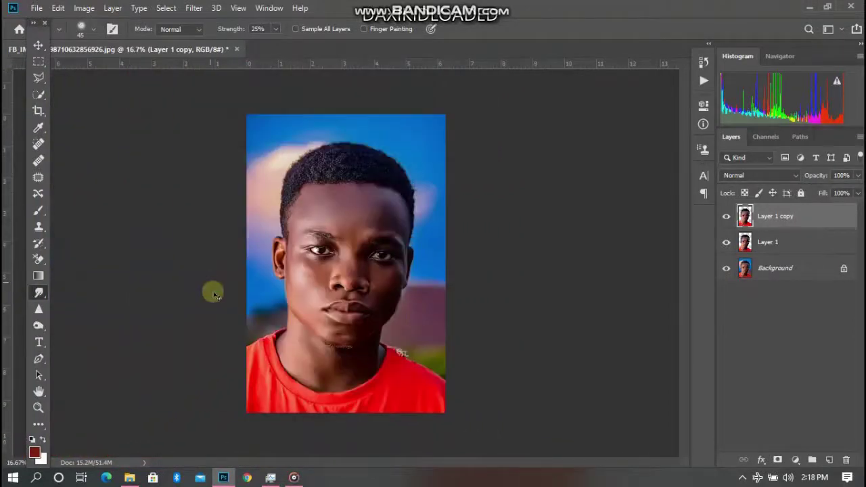
key(ctrl+plus)
key(ctrl+plus)
key(ctrl+plus)
key(ctrl+plus)
key(ctrl+plus)
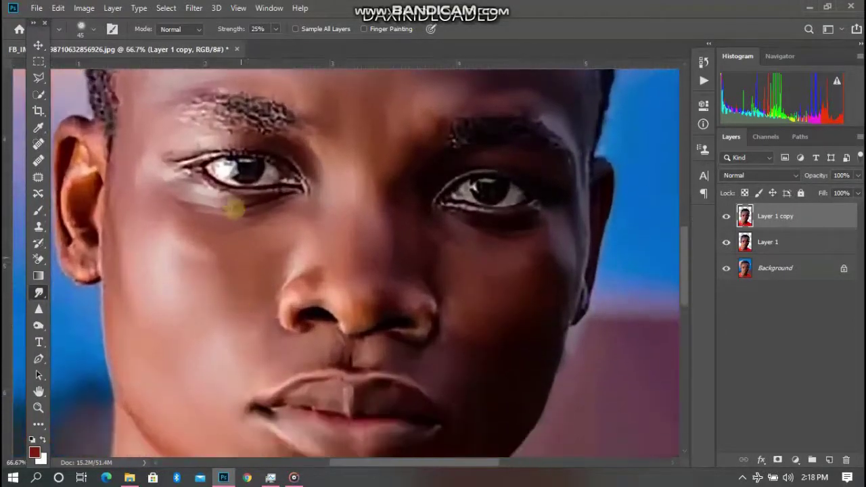
key(bracketleft)
key(bracketleft)
key(bracketleft)
key(bracketleft)
key(bracketleft)
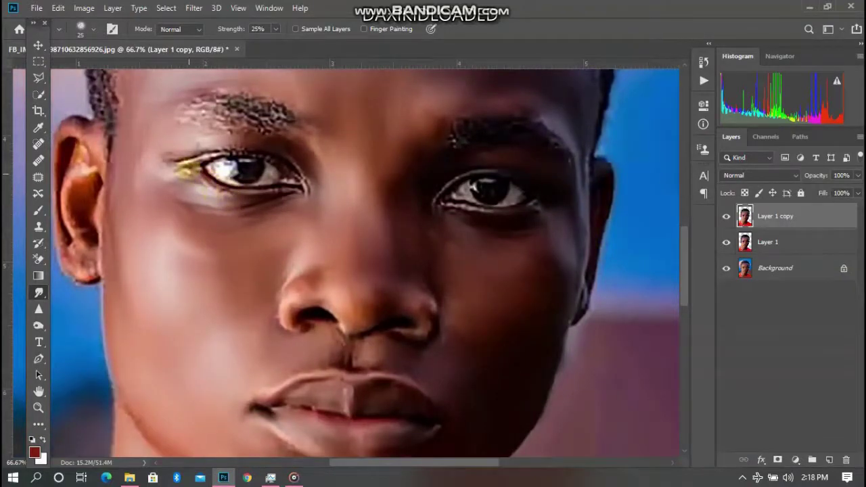
drag(179, 162, 185, 164)
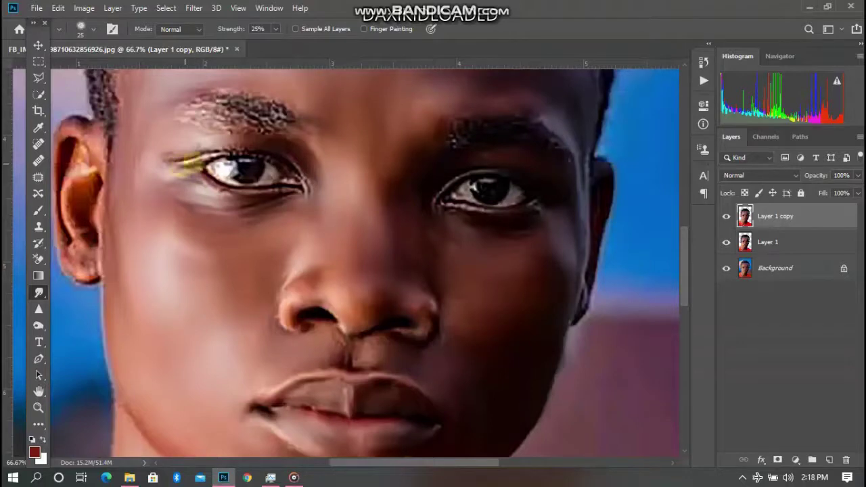
drag(234, 150, 289, 170)
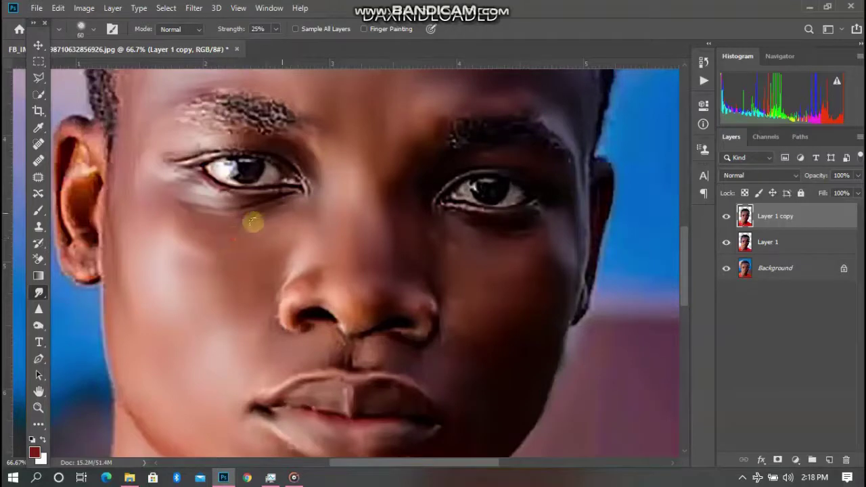
- Resize the smudge brush between 35 and 45 px for the cheek and under-eye area
key(bracketright)
key(bracketright)
key(bracketright)
key(bracketright)
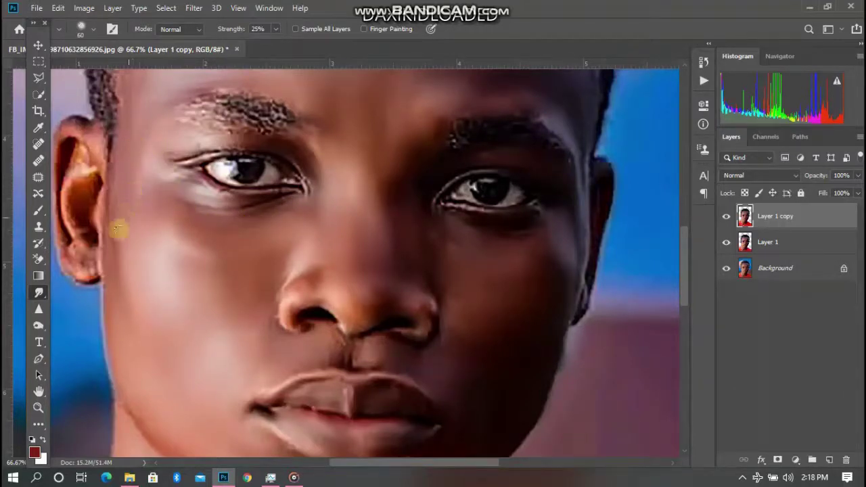
scroll(157, 183, up, 3)
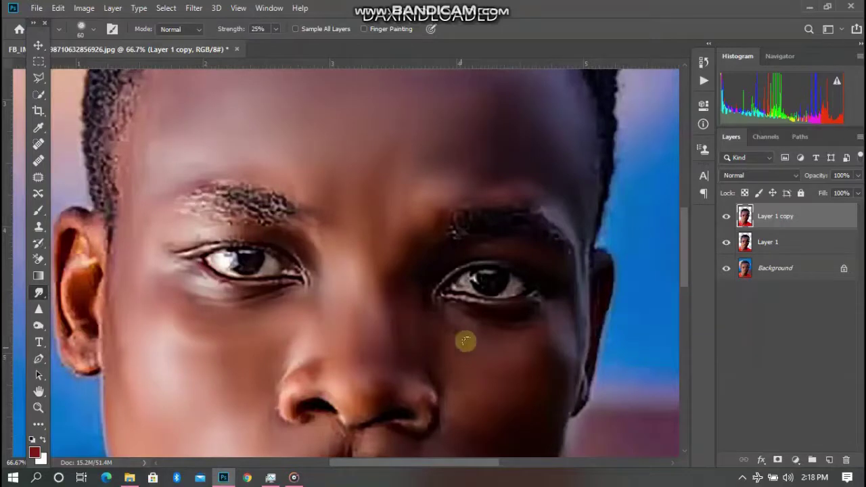
scroll(460, 350, down, 3)
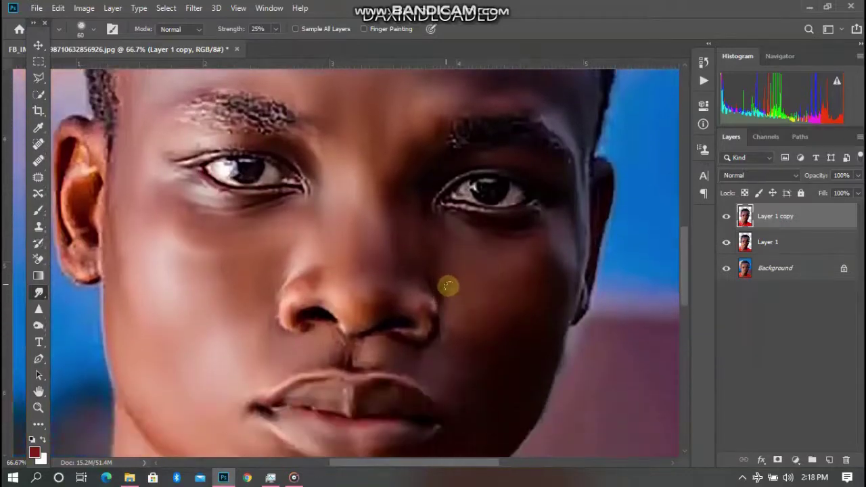
key(bracketleft)
key(bracketleft)
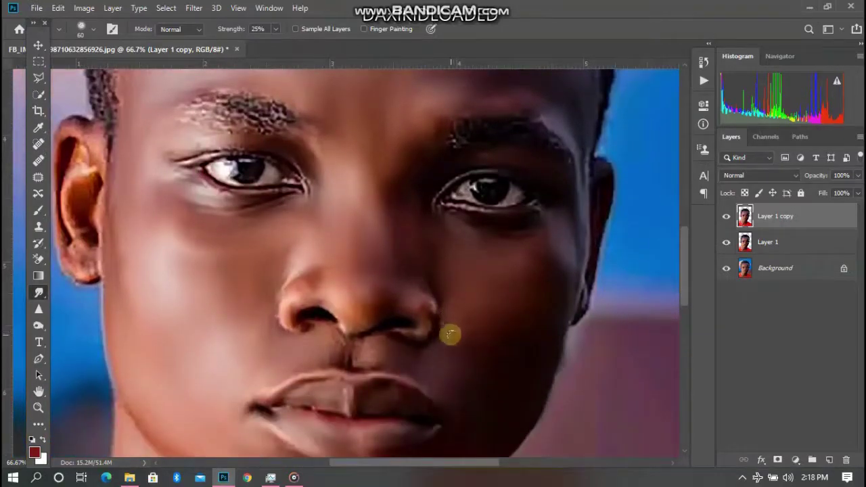
key(bracketleft)
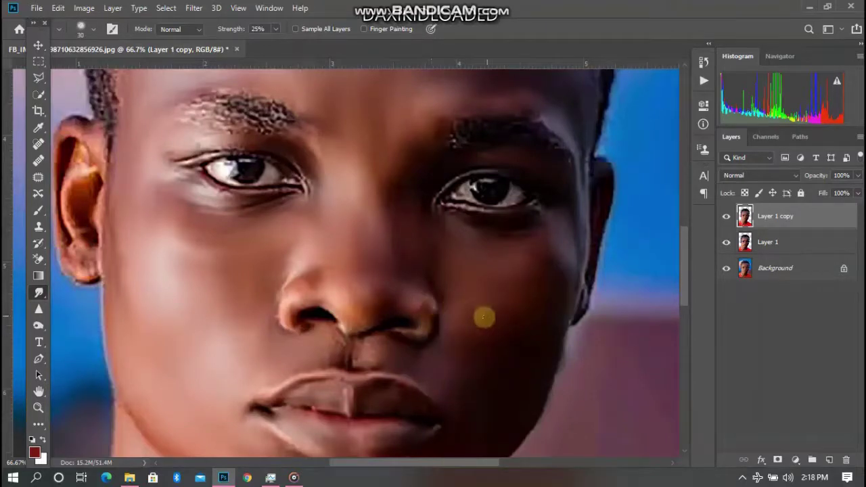
key(bracketright)
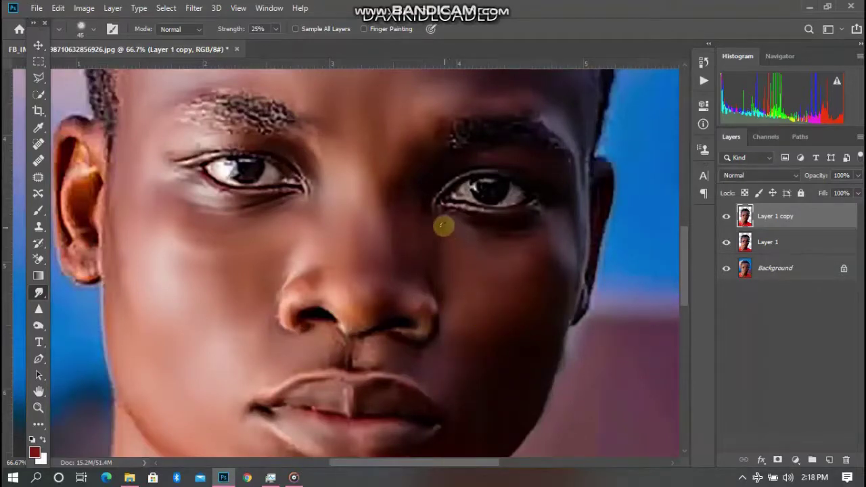
key(bracketright)
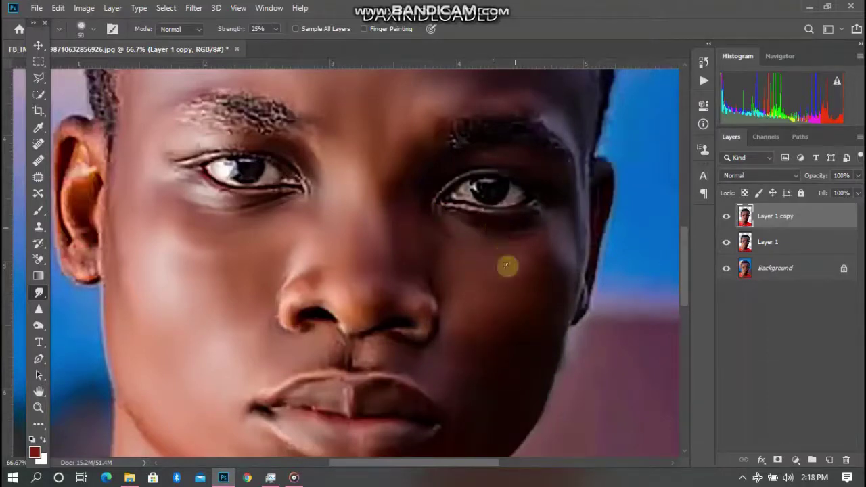
- Enlarge the smudge brush for broader strokes around the nose and mouth, then view the whole portrait
scroll(509, 261, down, 3)
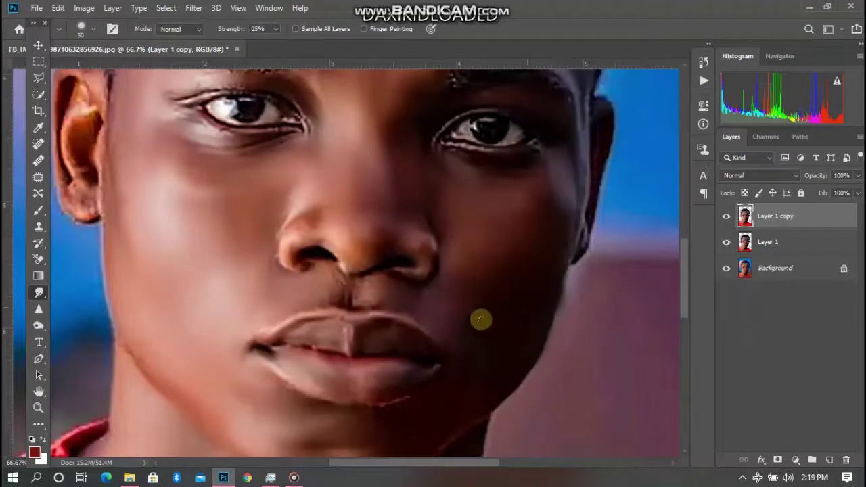
scroll(473, 355, down, 3)
scroll(478, 354, down, 1)
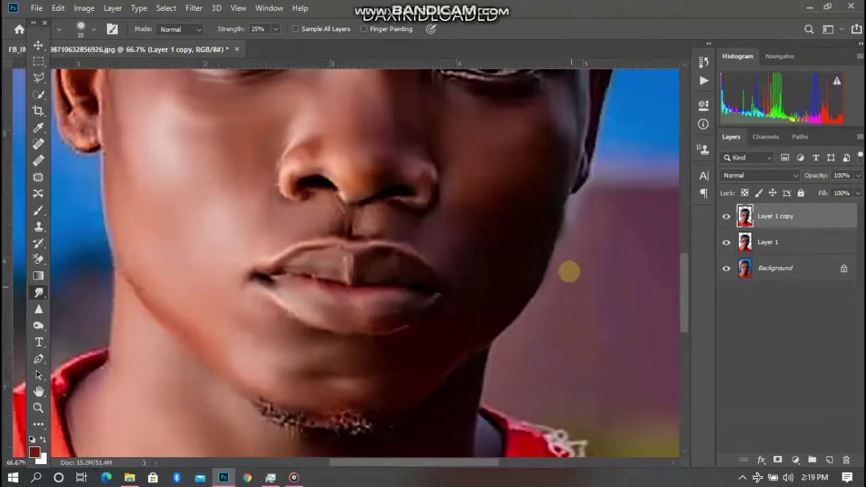
scroll(555, 250, up, 3)
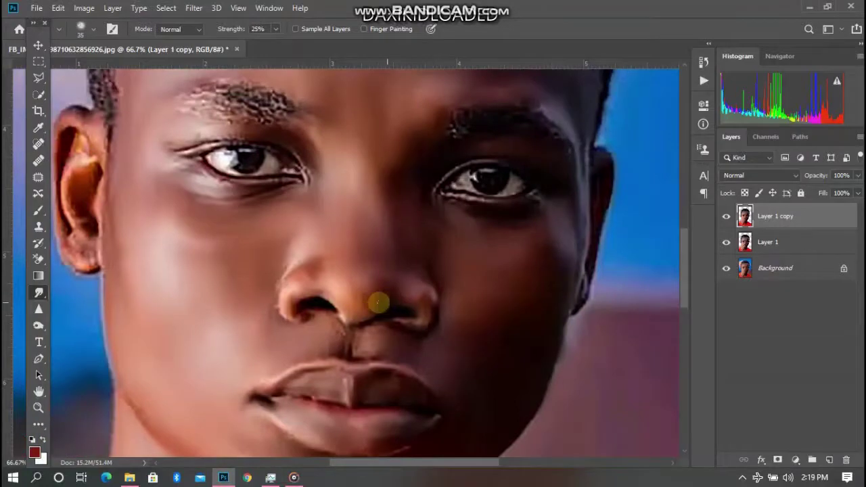
key(bracketright)
key(bracketright)
key(bracketright)
key(bracketright)
key(bracketright)
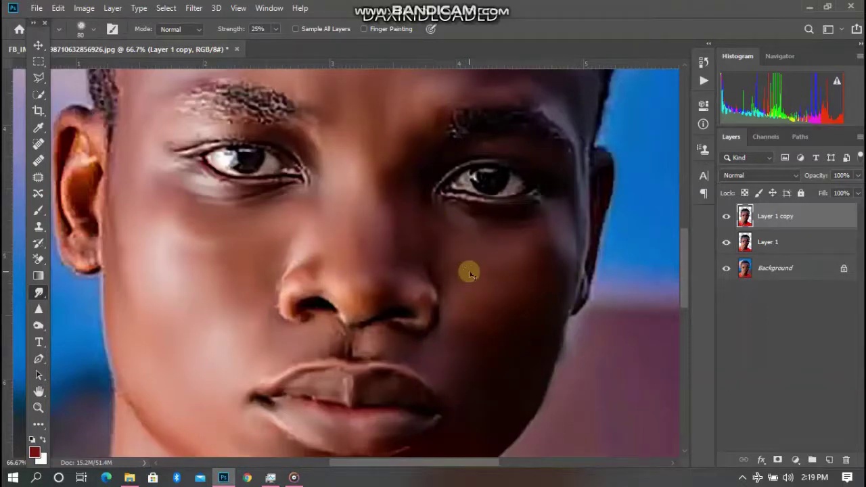
key(ctrl+minus)
key(ctrl+minus)
key(ctrl+minus)
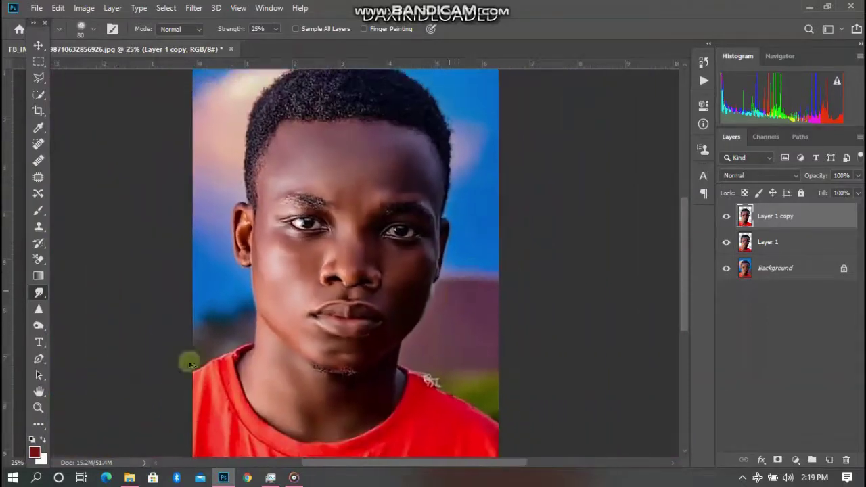
- Smear the golden spot on the ear lobe upward into the surrounding skin
key(ctrl+plus)
key(ctrl+plus)
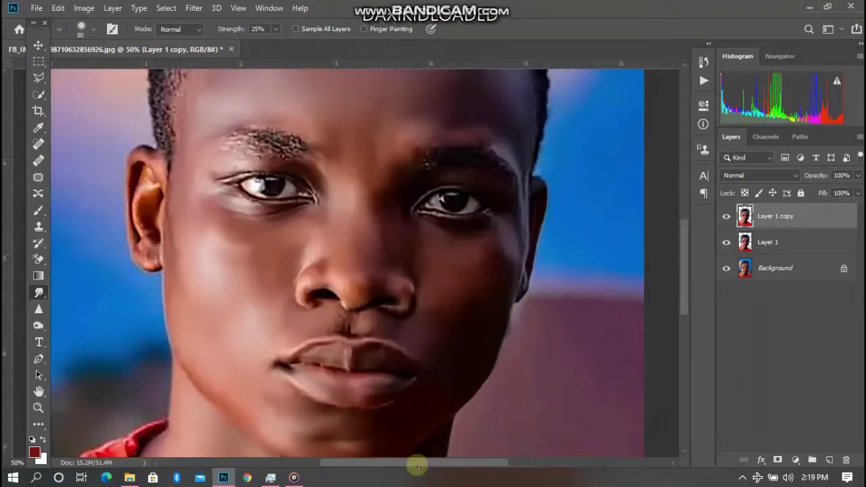
drag(416, 463, 339, 252)
key(bracketright)
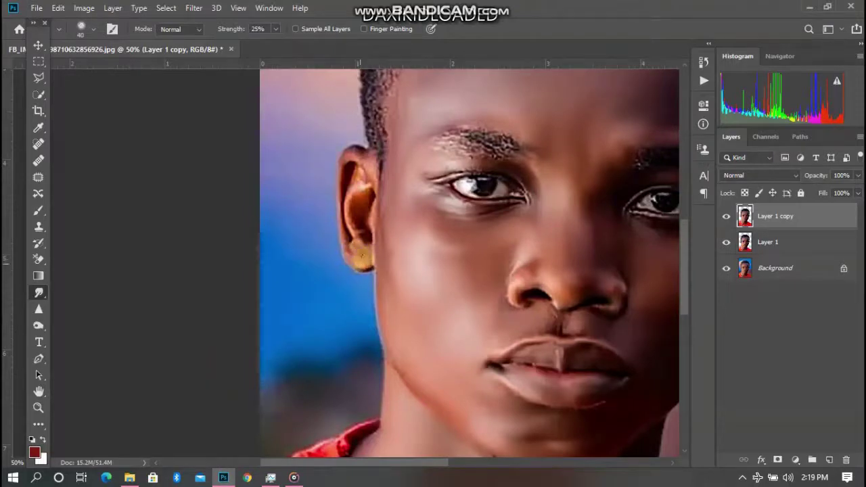
mouse_move(359, 258)
mouse_down()
mouse_move(358, 223)
mouse_move(348, 219)
mouse_move(363, 207)
mouse_move(354, 201)
mouse_move(359, 214)
mouse_move(370, 209)
mouse_move(352, 208)
mouse_move(351, 224)
mouse_move(359, 218)
mouse_move(360, 227)
mouse_move(371, 209)
mouse_move(367, 240)
mouse_up()
mouse_move(351, 210)
mouse_down()
mouse_move(356, 173)
mouse_move(368, 172)
mouse_move(357, 159)
mouse_move(373, 173)
mouse_move(366, 151)
mouse_move(355, 146)
mouse_move(335, 195)
mouse_move(345, 250)
mouse_move(362, 192)
mouse_move(358, 218)
mouse_move(356, 203)
mouse_move(377, 236)
mouse_move(376, 180)
mouse_move(361, 140)
mouse_move(375, 162)
mouse_move(357, 152)
mouse_move(333, 180)
mouse_move(373, 242)
mouse_up()
- Resize the smudge brush and soften the outer edge of the right ear
key(bracketleft)
key(bracketright)
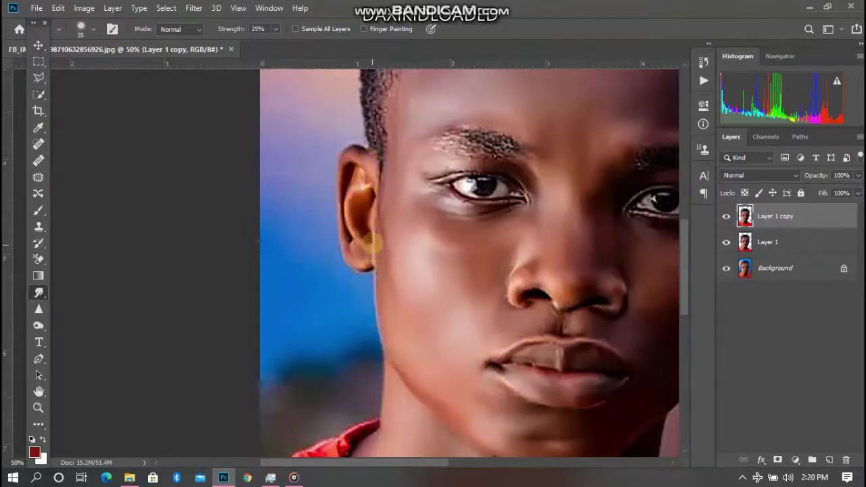
scroll(379, 260, down, 3)
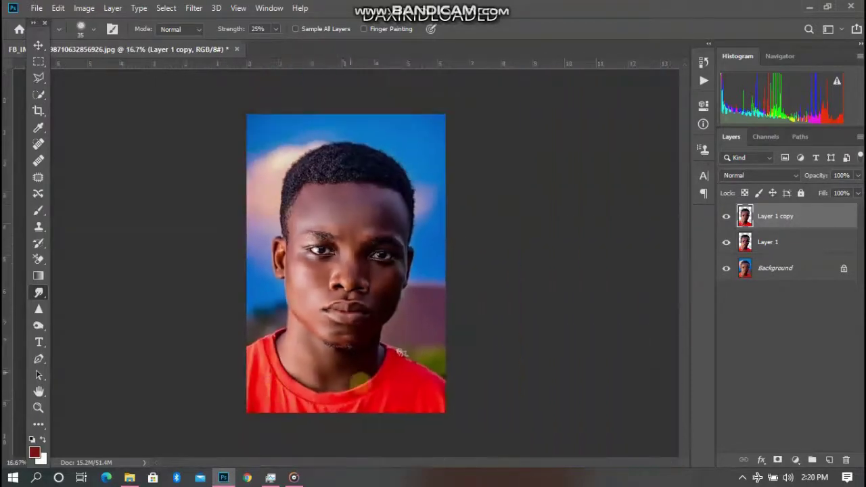
scroll(354, 383, up, 3)
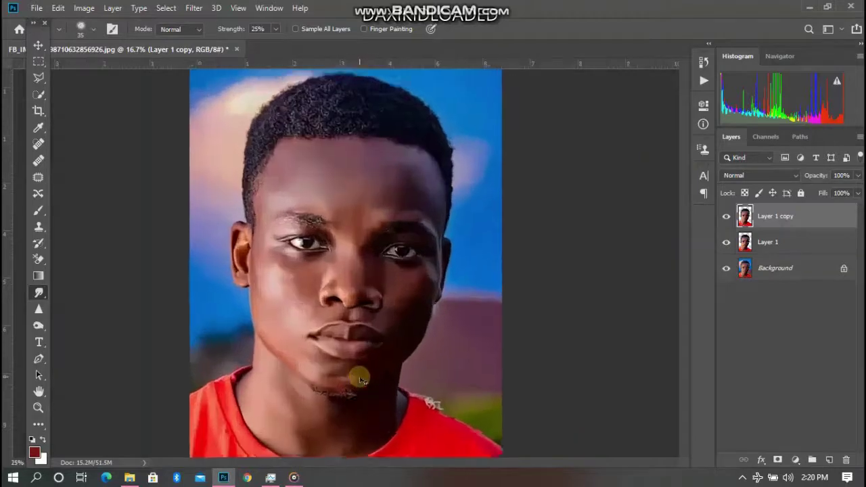
scroll(362, 386, up, 1)
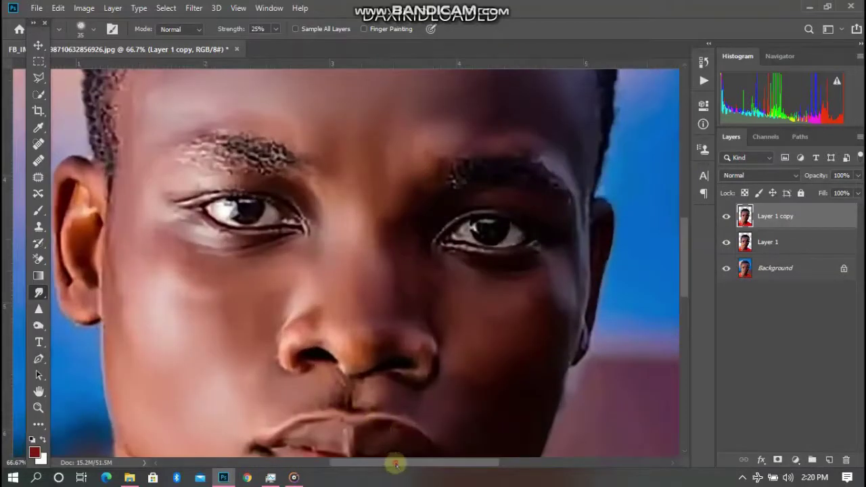
drag(396, 465, 437, 465)
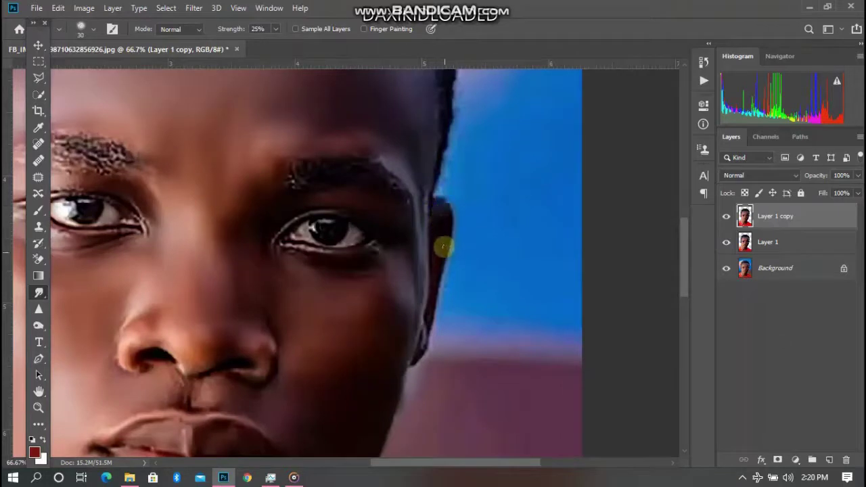
mouse_move(436, 229)
mouse_down()
mouse_move(422, 351)
mouse_move(420, 335)
mouse_up()
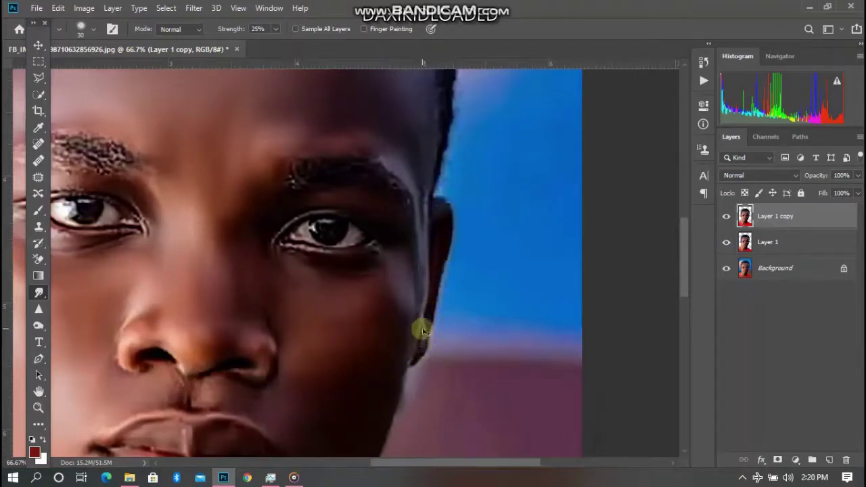
scroll(423, 332, down, 3)
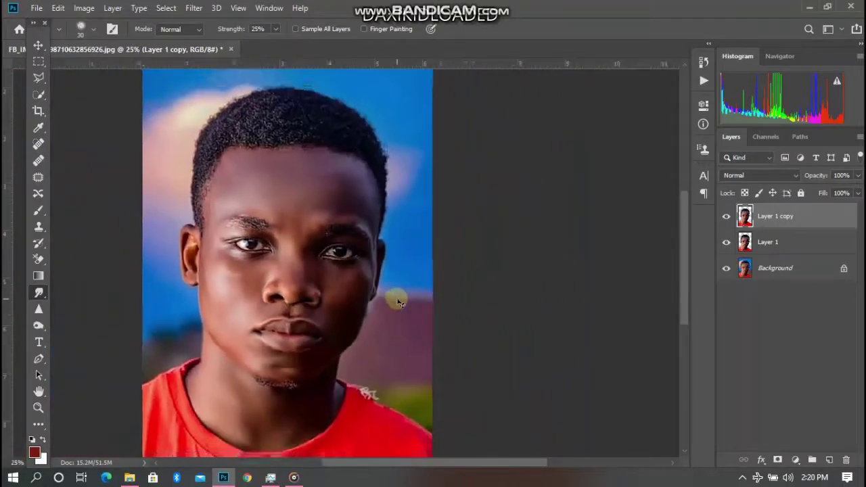
scroll(400, 303, down, 1)
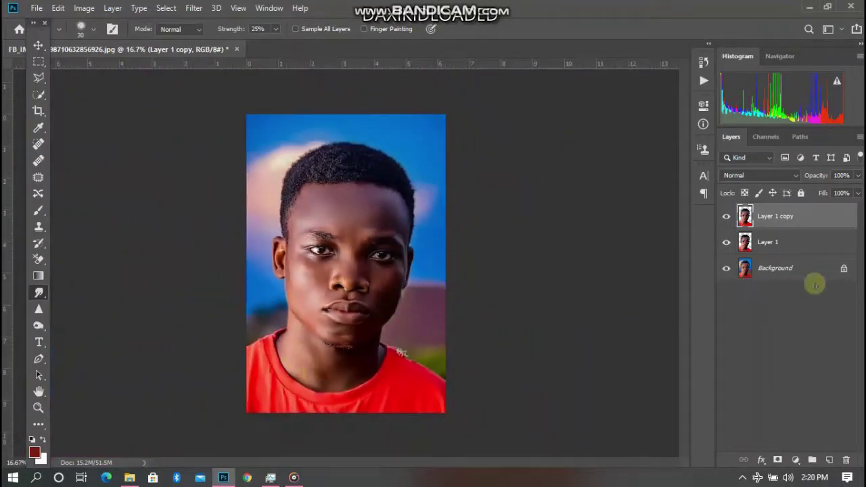
- On Layer 1, select the red shirt with the Quick Selection brush
click(792, 245)
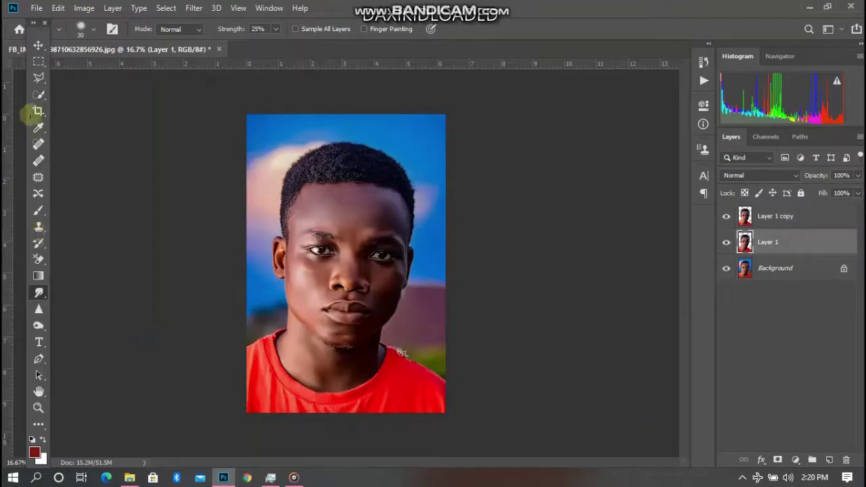
click(38, 95)
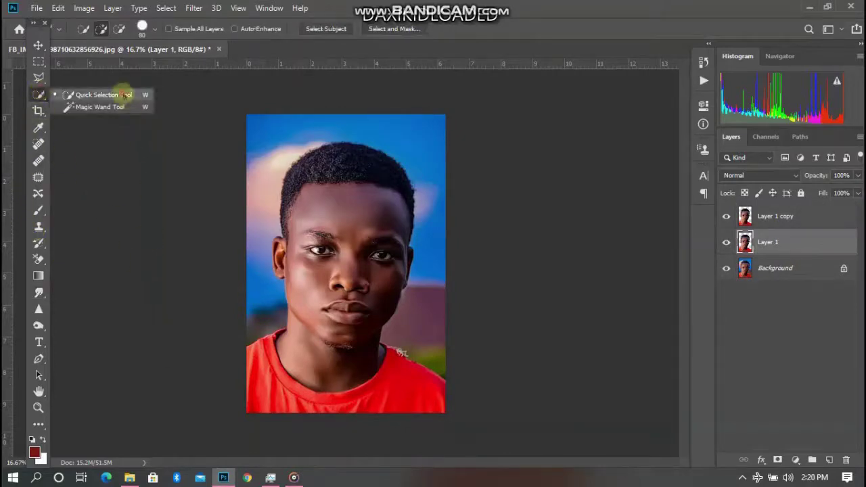
click(126, 95)
mouse_move(252, 379)
mouse_down()
mouse_move(283, 397)
mouse_move(266, 358)
mouse_move(293, 413)
mouse_move(374, 408)
mouse_move(417, 399)
mouse_move(395, 373)
mouse_move(414, 374)
mouse_move(397, 356)
mouse_up()
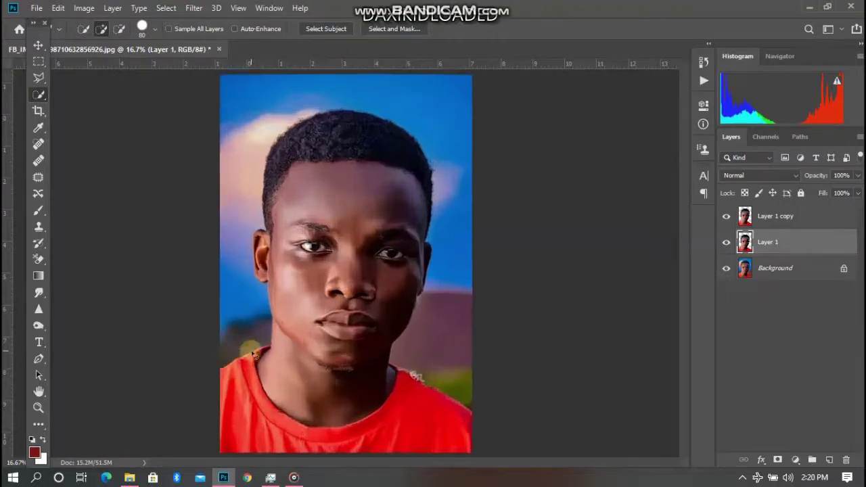
key(ctrl+plus)
key(ctrl+plus)
key(ctrl+plus)
- Add the area above the left shoulder to the selection with the Polygonal Lasso
click(38, 76)
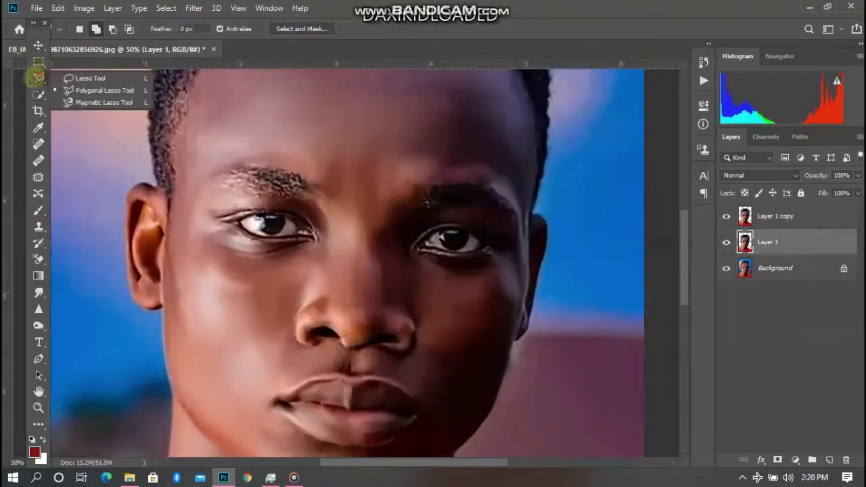
scroll(38, 76, down, 5)
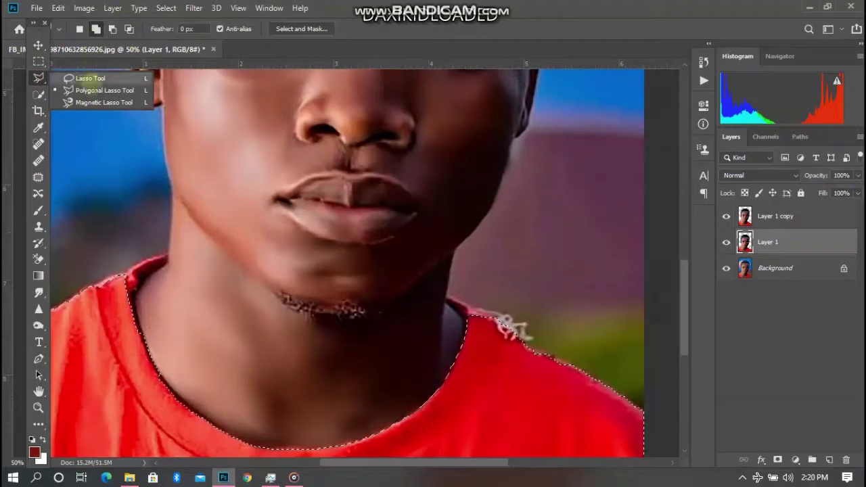
click(102, 90)
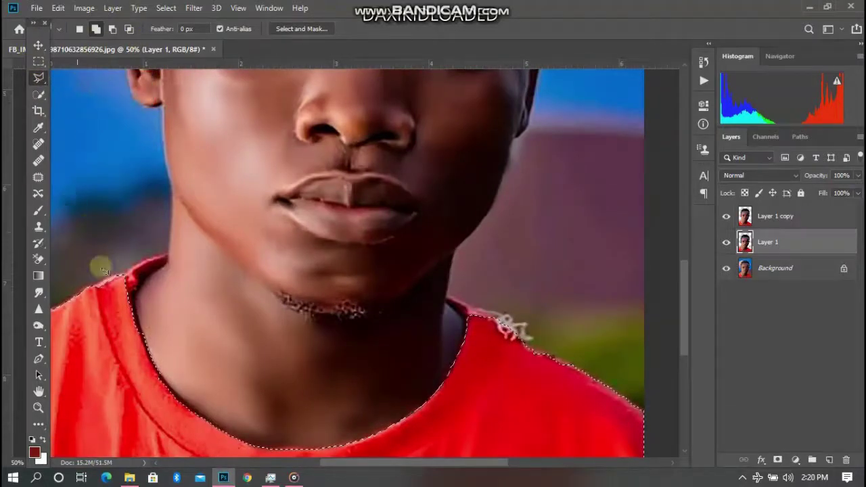
click(134, 299)
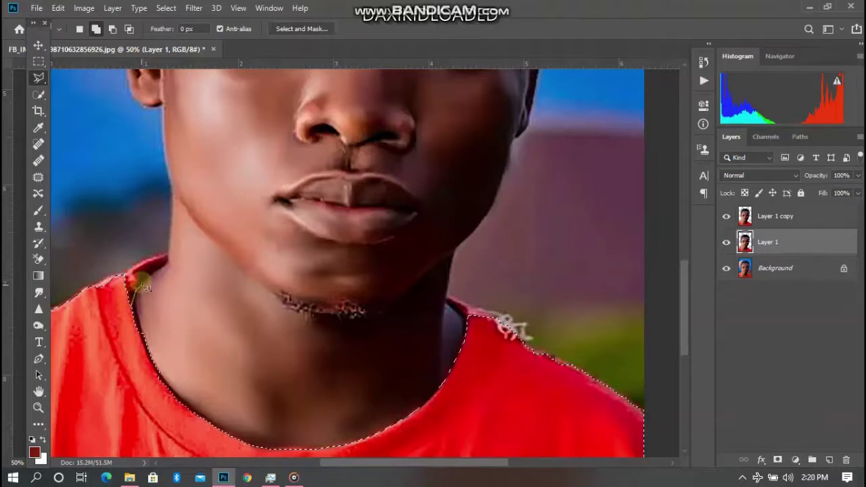
click(169, 258)
click(163, 236)
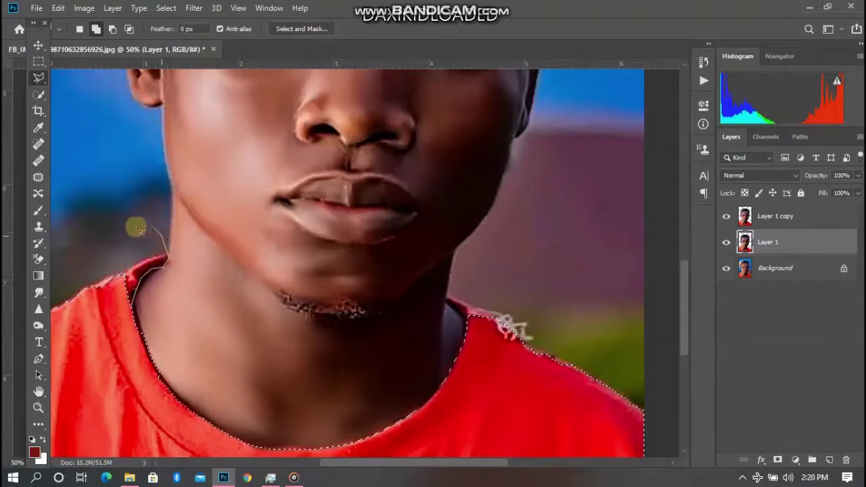
click(93, 209)
double_click(101, 302)
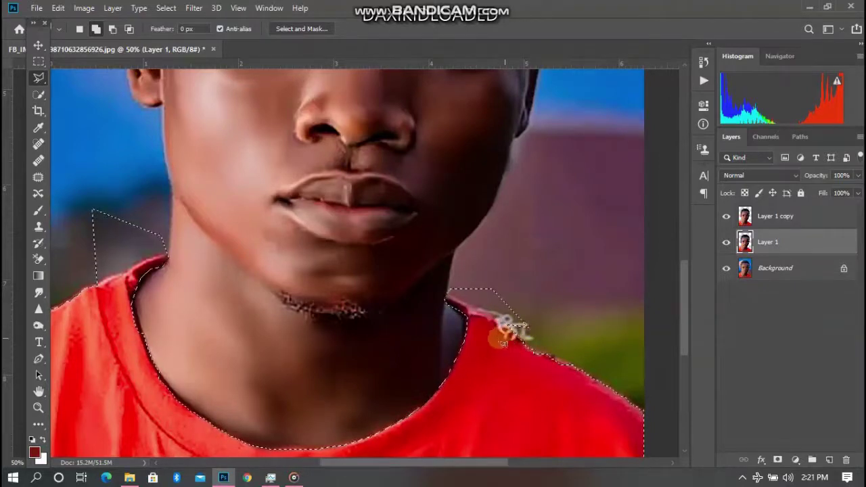
- Add the area above the right shoulder to the selection and check the whole shirt
click(543, 352)
click(551, 333)
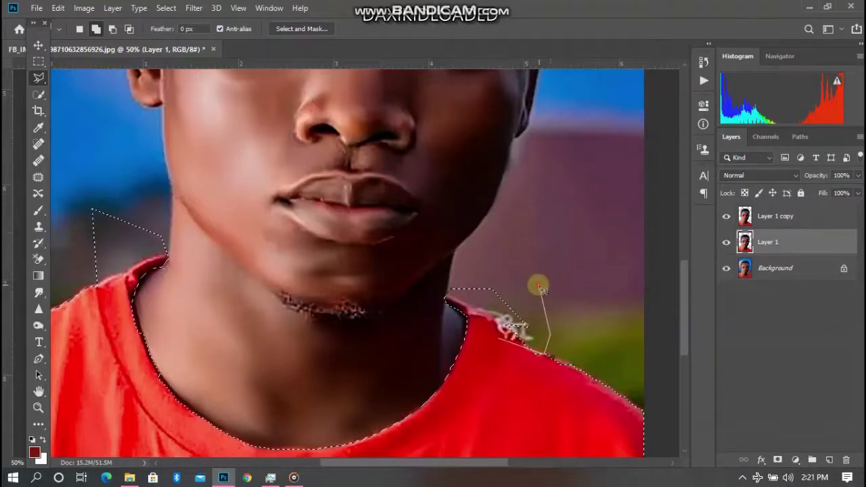
click(539, 284)
double_click(485, 324)
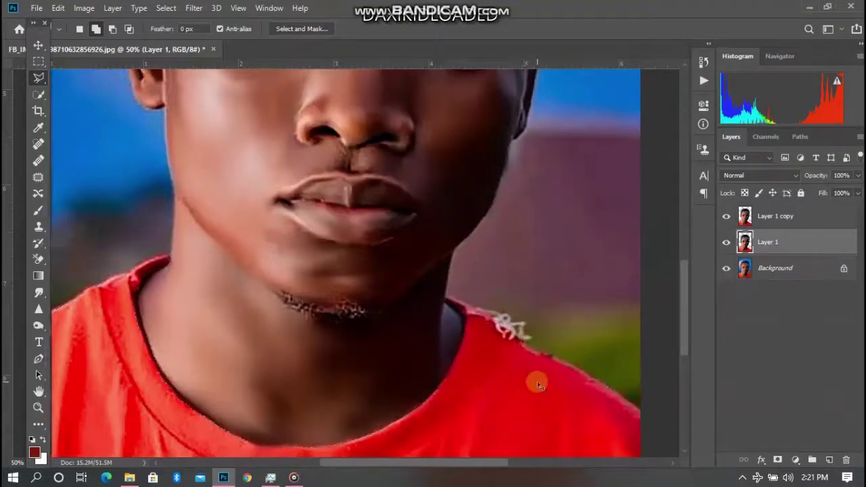
key(ctrl+minus)
key(ctrl+minus)
key(ctrl+minus)
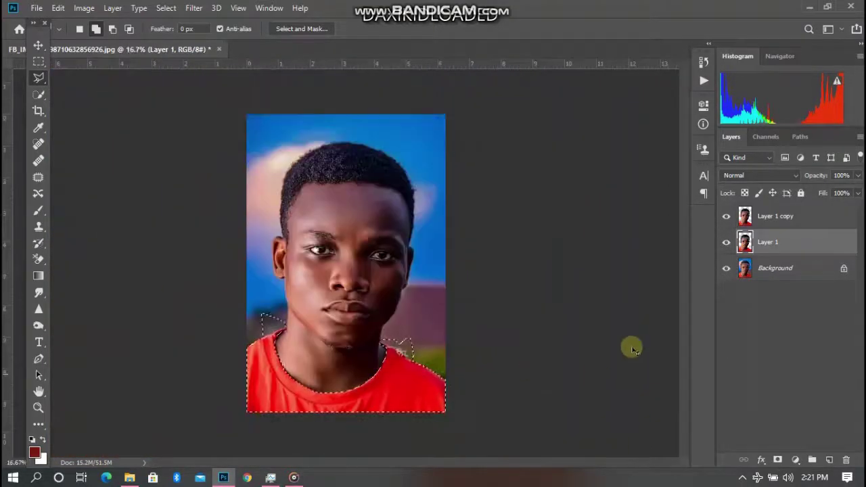
- Copy the selected shirt to a new Layer 2, move it to the top, and switch to Smudge
key(ctrl+j)
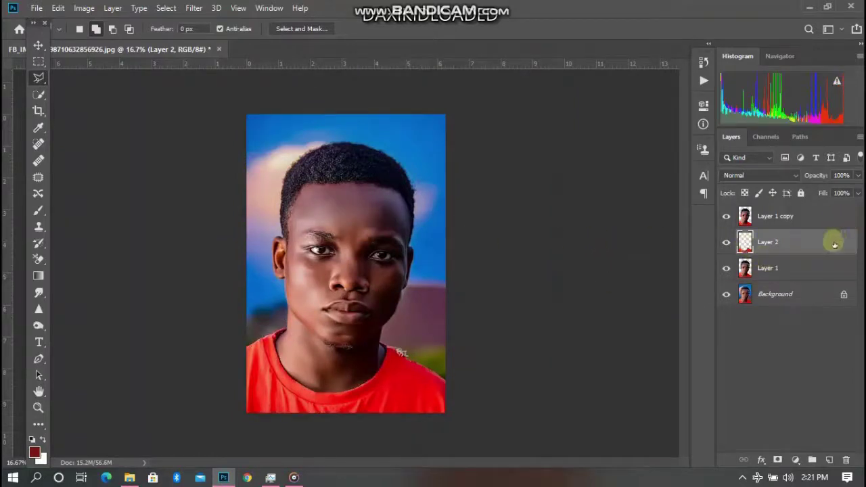
drag(834, 241, 830, 213)
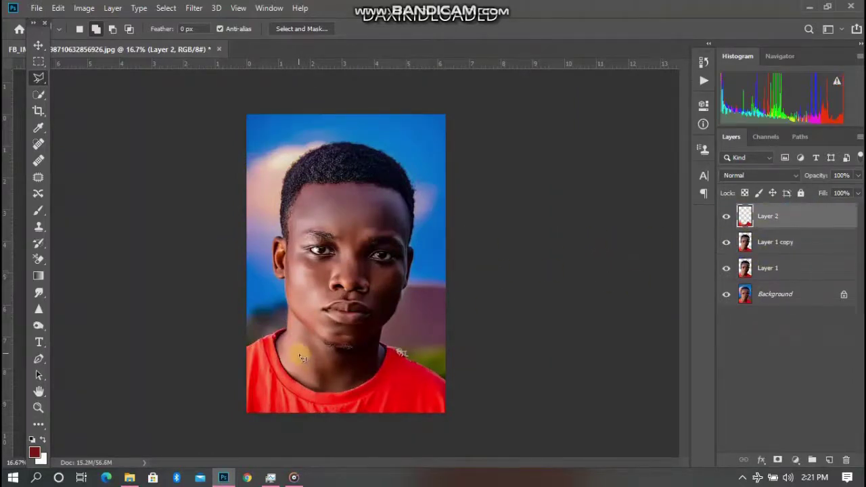
key(ctrl+plus)
scroll(281, 311, down, 3)
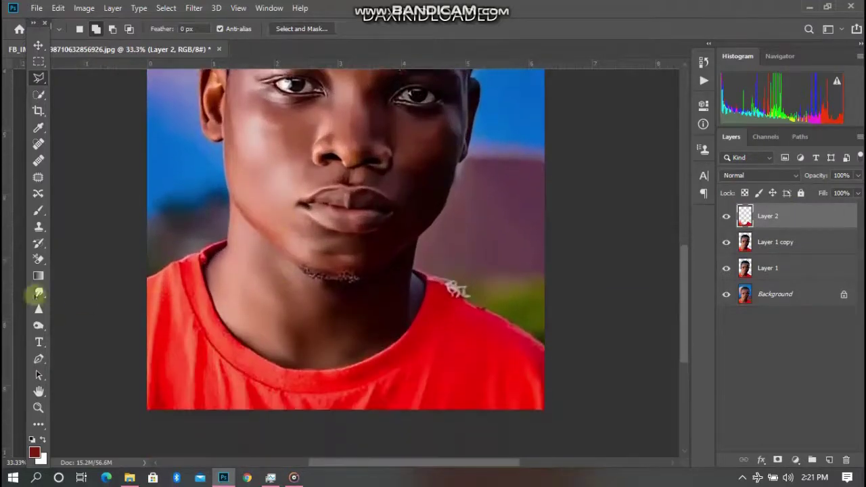
drag(34, 293, 67, 301)
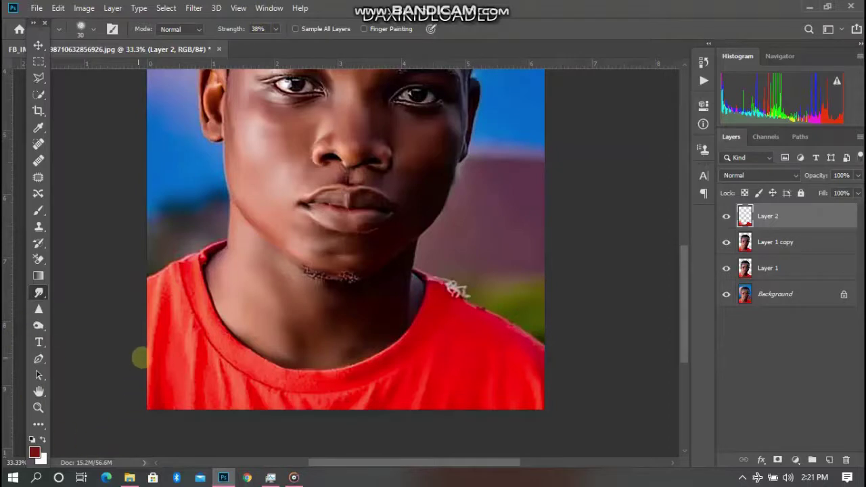
- Smudge the shirt's left edge toward the shoulder with an enlarged brush, then reduce it to 90 px
key(bracketright)
click(166, 338)
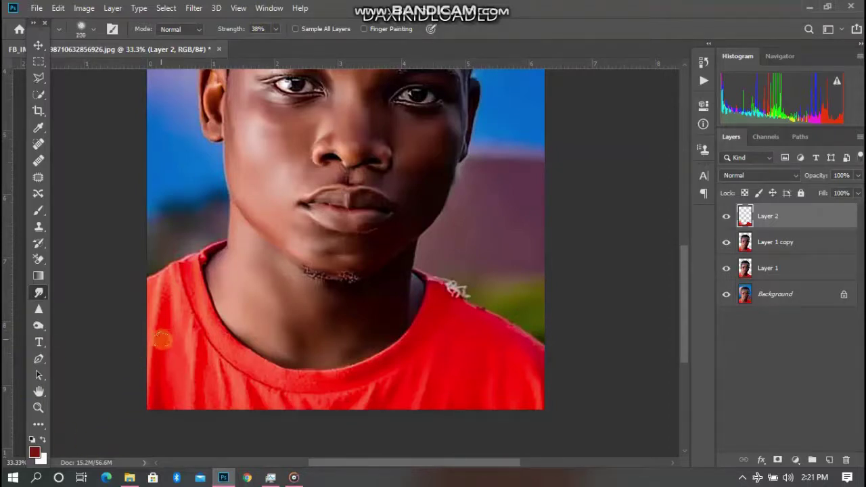
mouse_move(163, 340)
mouse_down()
mouse_move(158, 411)
mouse_move(147, 330)
mouse_move(152, 293)
mouse_move(171, 291)
mouse_move(183, 386)
mouse_move(182, 313)
mouse_move(205, 409)
mouse_move(204, 381)
mouse_move(215, 381)
mouse_move(192, 344)
mouse_move(230, 403)
mouse_move(231, 390)
mouse_move(260, 409)
mouse_move(241, 388)
mouse_move(264, 409)
mouse_move(288, 412)
mouse_move(276, 404)
mouse_move(393, 400)
mouse_move(302, 412)
mouse_move(287, 422)
mouse_move(342, 421)
mouse_move(410, 398)
mouse_move(407, 387)
mouse_move(389, 395)
mouse_move(440, 387)
mouse_move(456, 404)
mouse_move(490, 390)
mouse_move(532, 404)
mouse_move(545, 399)
mouse_move(543, 374)
mouse_move(525, 344)
mouse_move(488, 318)
mouse_move(477, 342)
mouse_move(486, 385)
mouse_move(453, 365)
mouse_move(423, 394)
mouse_move(443, 412)
mouse_move(474, 364)
mouse_move(455, 342)
mouse_move(451, 302)
mouse_move(499, 329)
mouse_up()
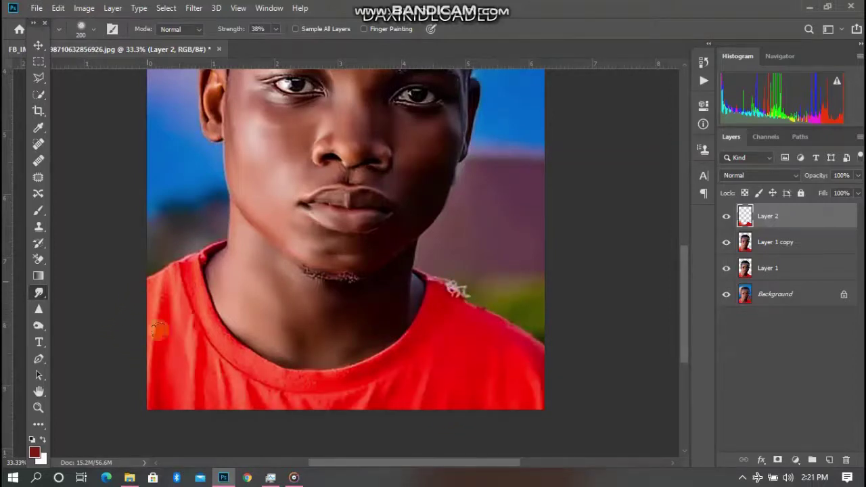
mouse_move(159, 329)
mouse_down()
mouse_move(164, 281)
mouse_move(180, 356)
mouse_move(200, 371)
mouse_move(194, 333)
mouse_move(170, 350)
mouse_move(160, 420)
mouse_move(152, 378)
mouse_move(208, 405)
mouse_move(233, 388)
mouse_move(218, 380)
mouse_move(242, 404)
mouse_move(286, 413)
mouse_move(261, 391)
mouse_move(252, 403)
mouse_move(410, 400)
mouse_move(434, 394)
mouse_move(395, 397)
mouse_move(469, 380)
mouse_move(462, 399)
mouse_move(531, 380)
mouse_move(545, 399)
mouse_move(498, 416)
mouse_move(514, 363)
mouse_move(534, 356)
mouse_move(478, 313)
mouse_move(470, 340)
mouse_move(433, 383)
mouse_move(468, 359)
mouse_move(486, 371)
mouse_move(365, 414)
mouse_move(379, 409)
mouse_move(386, 385)
mouse_move(393, 391)
mouse_move(410, 380)
mouse_move(399, 354)
mouse_move(385, 366)
mouse_move(391, 346)
mouse_move(394, 359)
mouse_move(385, 361)
mouse_move(397, 341)
mouse_move(398, 355)
mouse_move(385, 362)
mouse_move(409, 340)
mouse_move(416, 344)
mouse_move(427, 299)
mouse_move(434, 302)
mouse_move(425, 294)
mouse_move(340, 407)
mouse_move(294, 383)
mouse_move(369, 366)
mouse_move(300, 381)
mouse_move(258, 368)
mouse_move(245, 349)
mouse_move(226, 348)
mouse_move(203, 324)
mouse_move(224, 321)
mouse_move(181, 276)
mouse_move(198, 306)
mouse_move(191, 268)
mouse_move(201, 324)
mouse_move(148, 334)
mouse_up()
key(bracketleft)
key(bracketleft)
key(bracketleft)
key(bracketleft)
key(bracketleft)
- Clip Layer 2 to Layer 1 copy with Create Clipping Mask, then check the whole photo
right_click(811, 218)
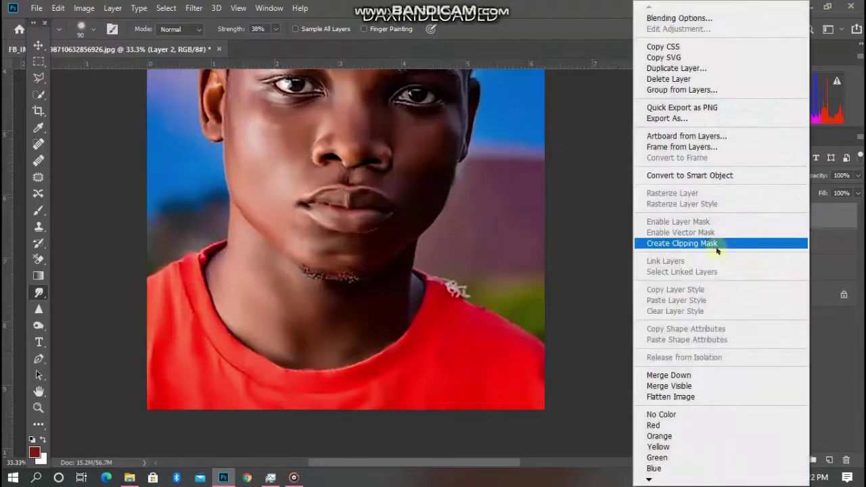
click(718, 247)
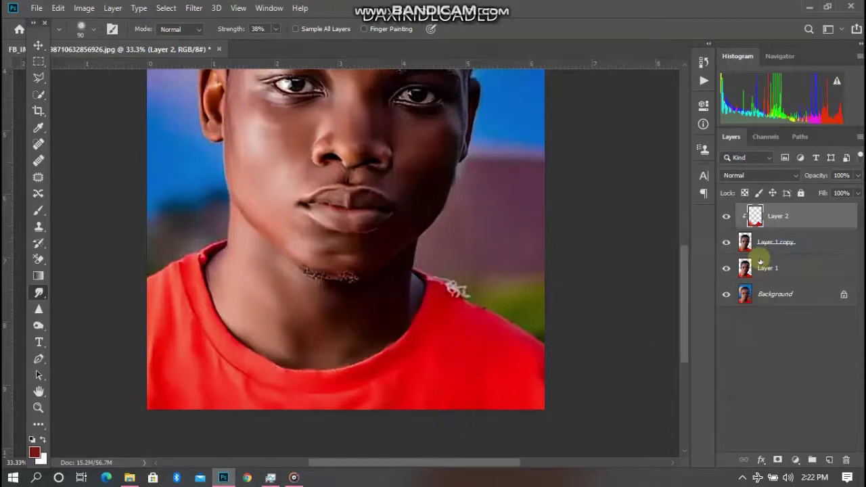
key(ctrl+minus)
key(ctrl+plus)
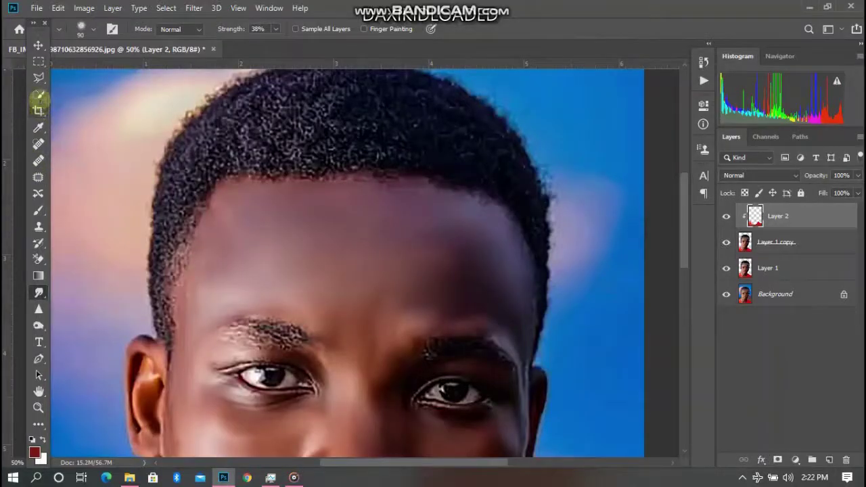
- Pick the Polygonal Lasso Tool from the Lasso tool flyout
drag(39, 77, 68, 91)
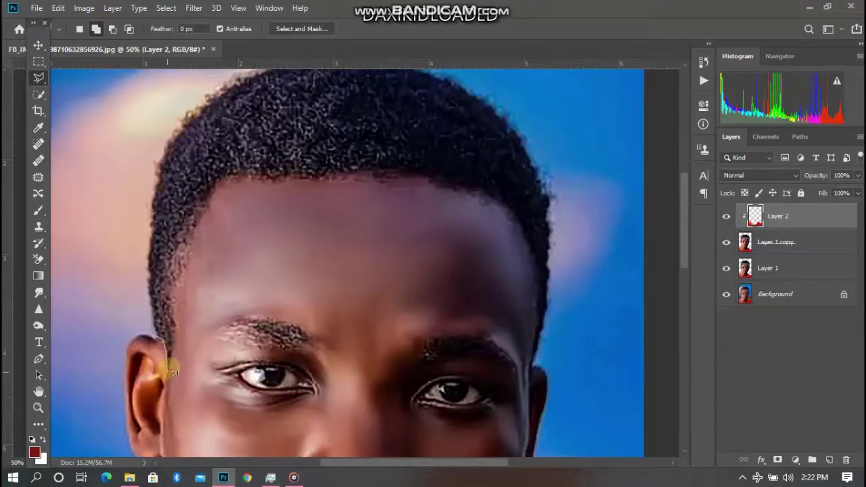
- Trace a Polygonal Lasso outline from beside the left ear, across the forehead hairline, to the right temple
click(168, 367)
click(217, 182)
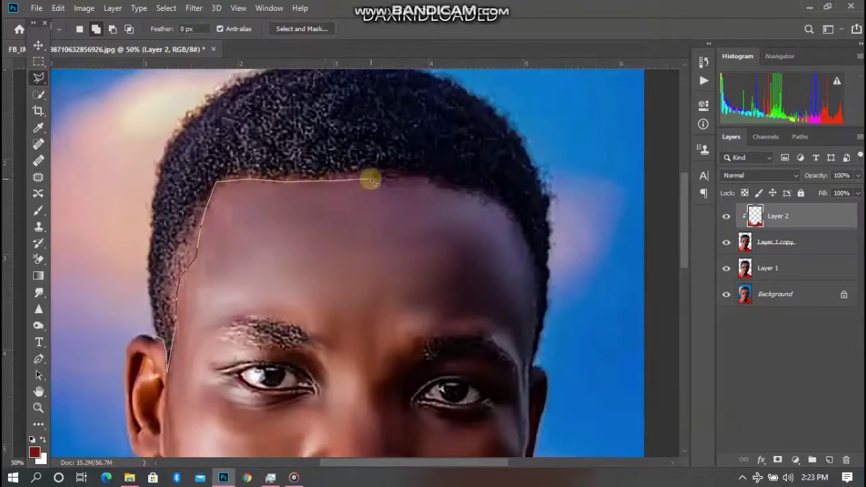
click(439, 187)
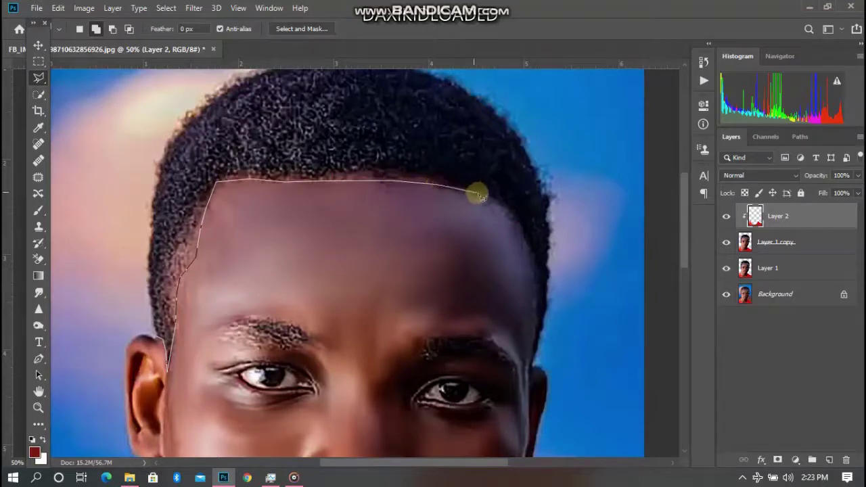
click(477, 193)
click(505, 202)
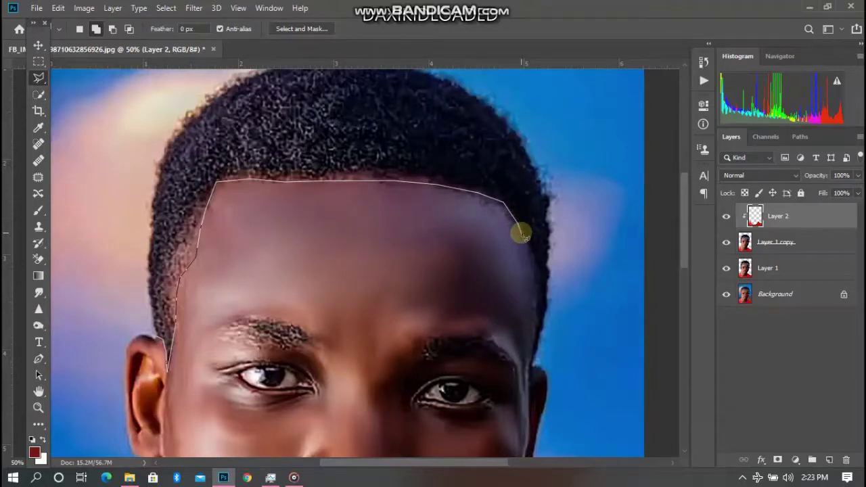
click(518, 223)
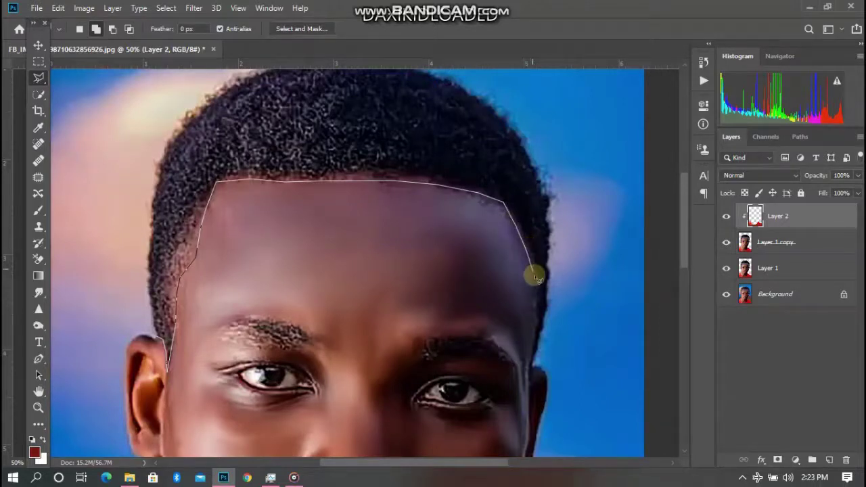
click(527, 255)
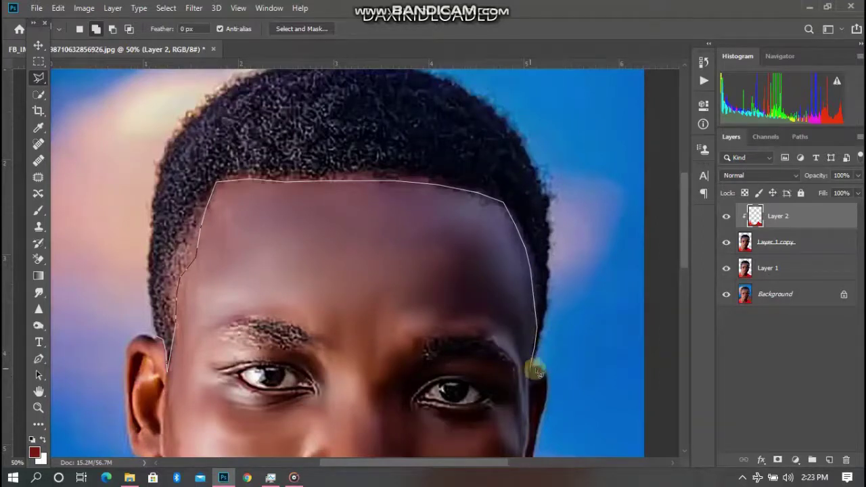
- Carry the outline into the background above the head and close the hair selection
click(534, 368)
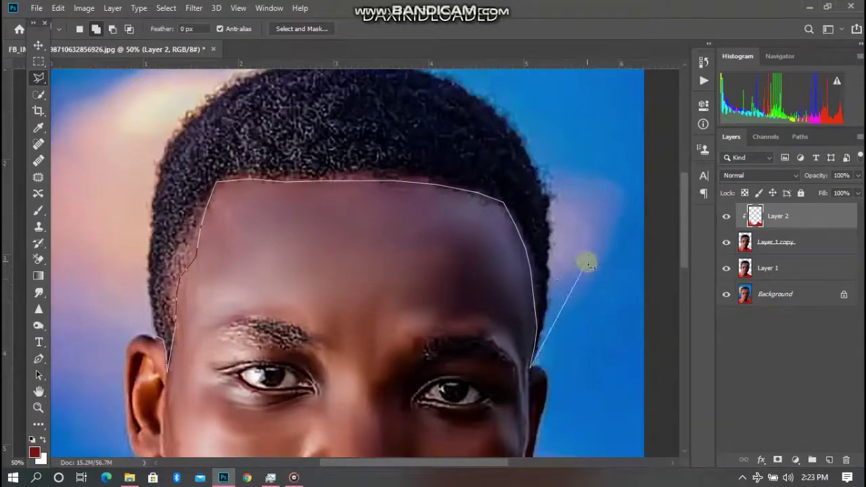
click(593, 309)
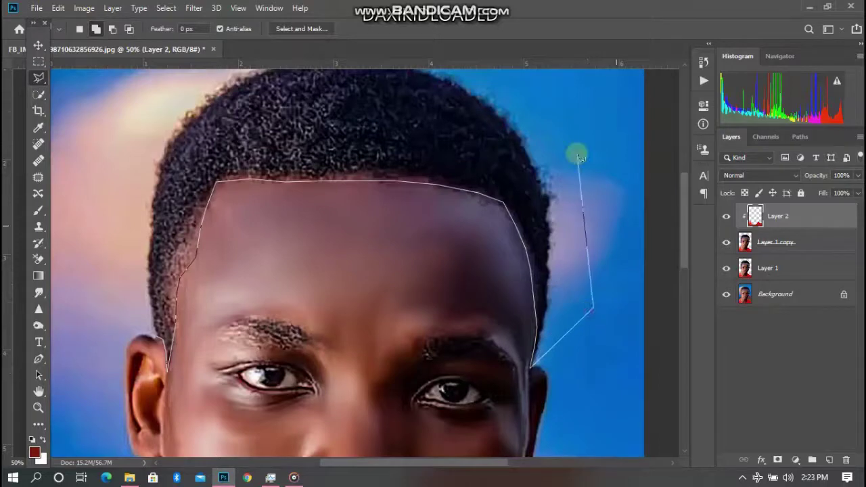
click(567, 88)
key(ctrl+minus)
key(ctrl+minus)
key(ctrl+minus)
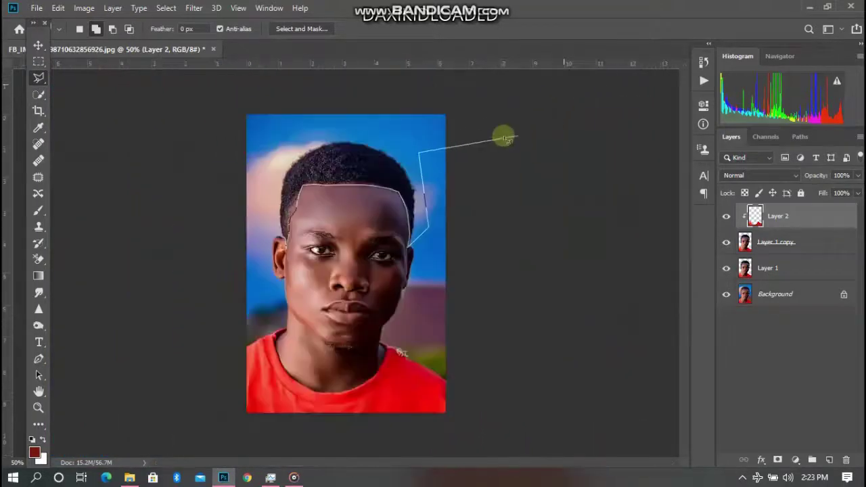
click(384, 102)
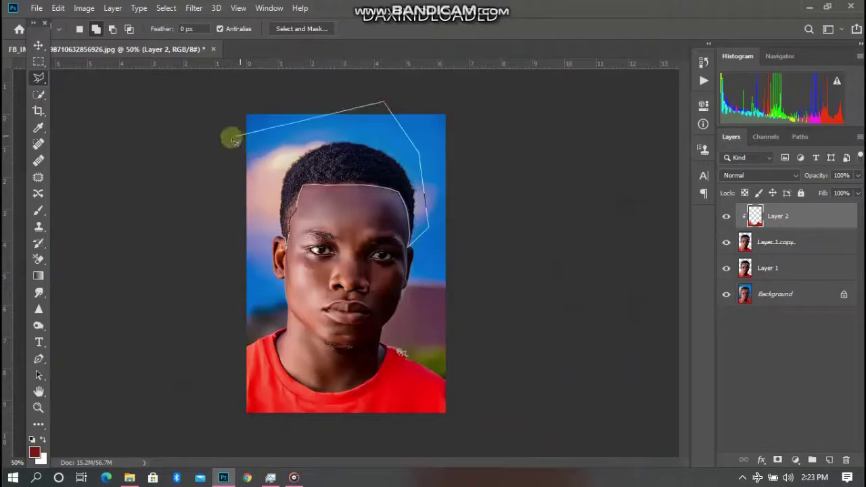
click(234, 135)
click(283, 235)
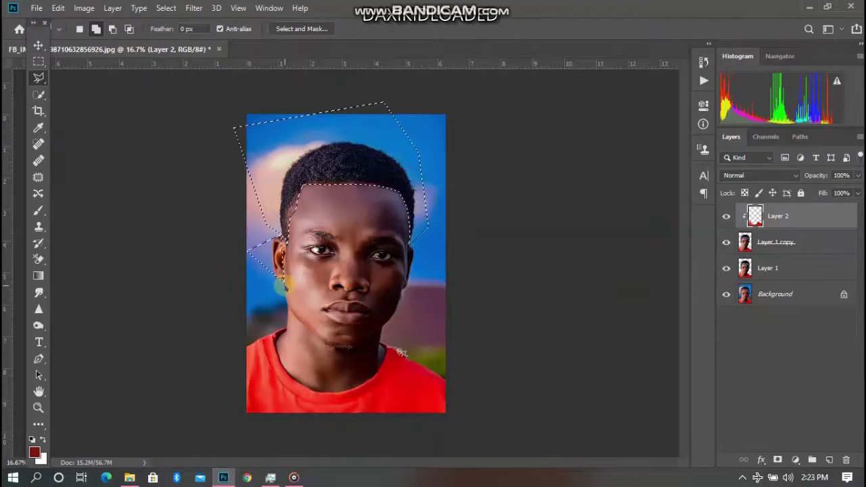
key(ctrl+shift+s)
- Cancel the accidental Save As, zoom in, and add the left eyebrow to the selection
click(487, 354)
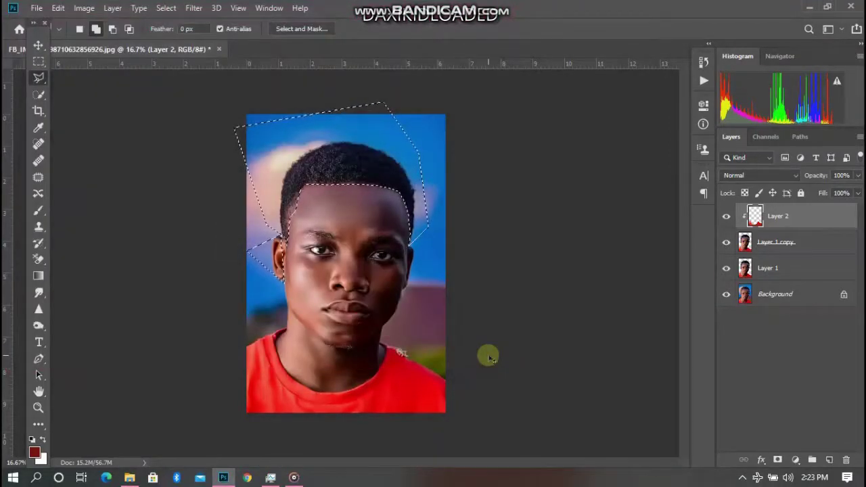
scroll(325, 276, up, 5)
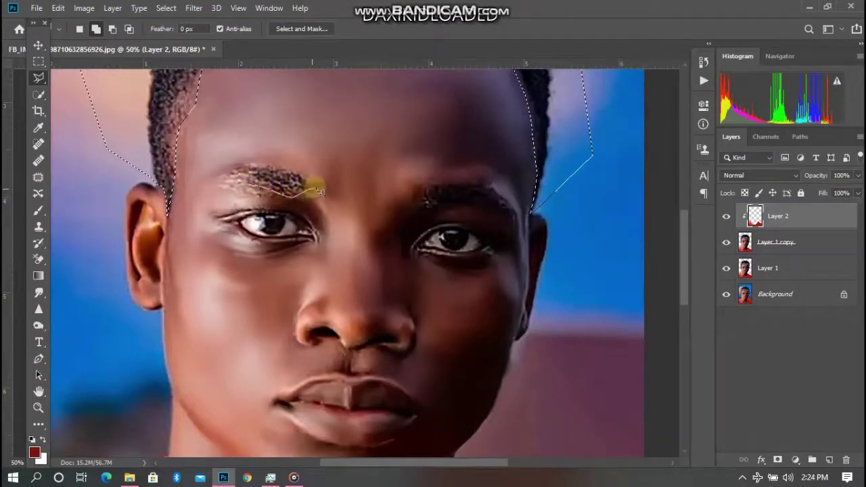
mouse_move(321, 193)
mouse_down()
mouse_move(284, 169)
mouse_move(234, 163)
mouse_move(236, 179)
mouse_move(228, 179)
mouse_move(253, 186)
mouse_move(230, 186)
mouse_up()
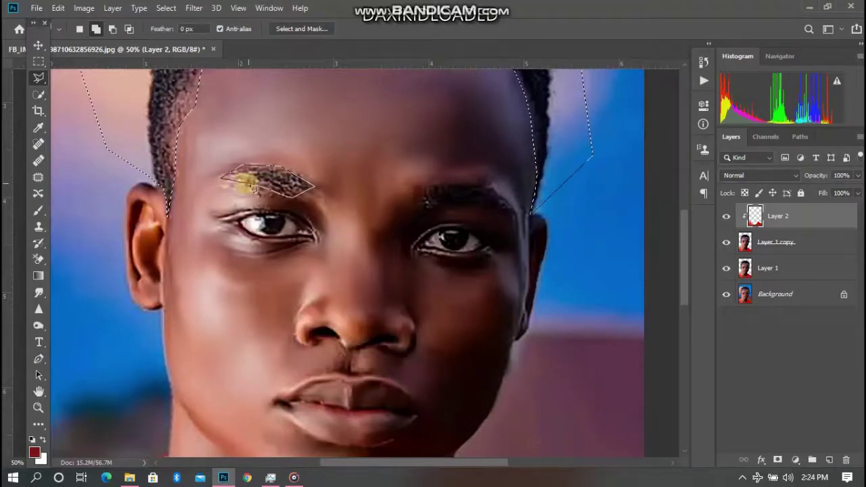
double_click(251, 189)
- Add the right eyebrow to the selection with a traced polygonal outline
click(431, 210)
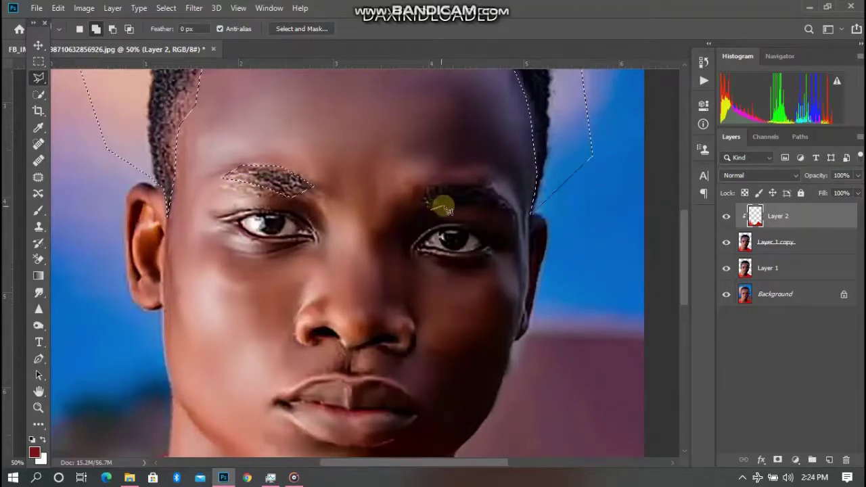
click(474, 206)
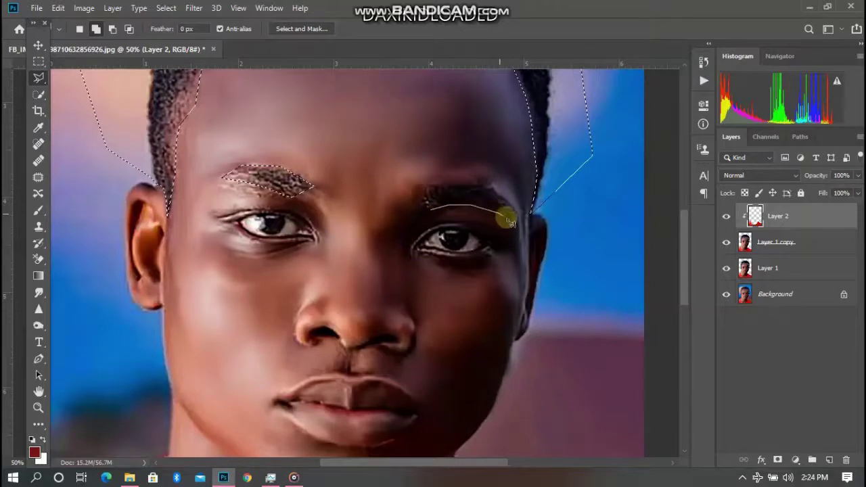
click(517, 222)
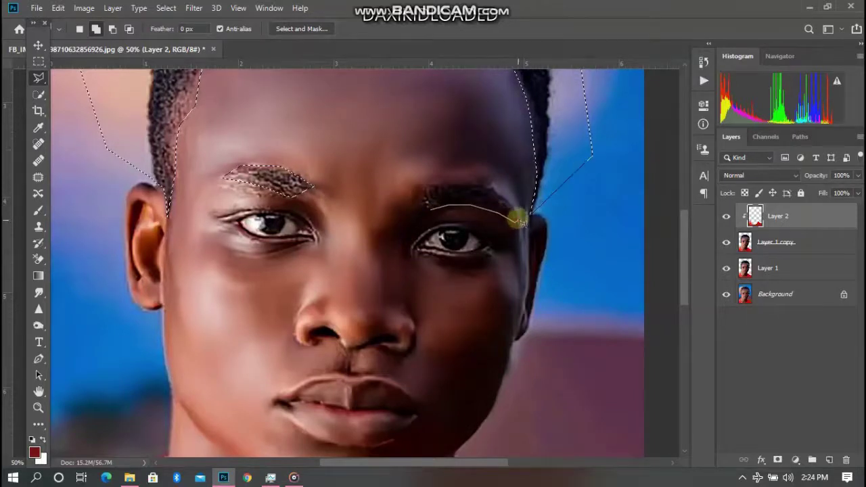
click(496, 192)
click(459, 180)
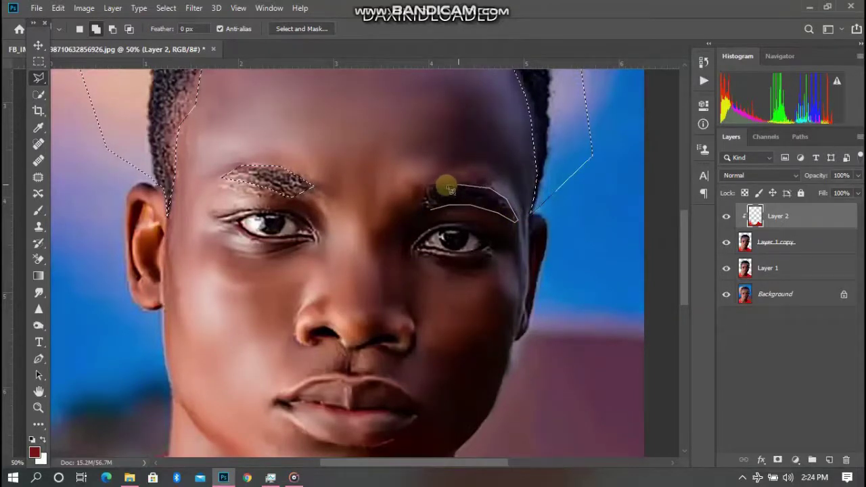
click(423, 188)
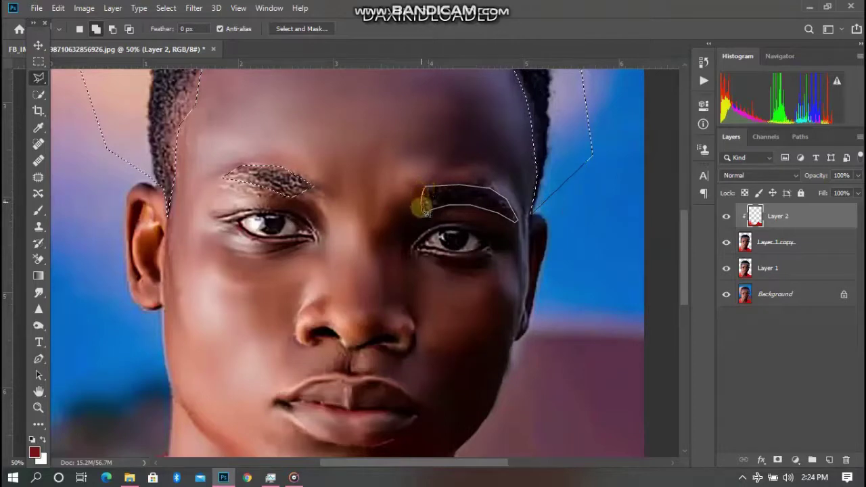
click(424, 208)
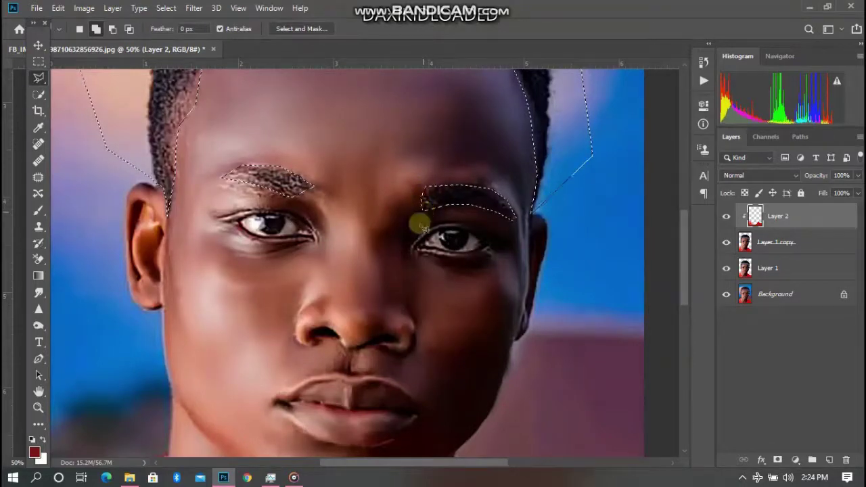
- Start outlining the stubble below the lower lip, then zoom back out
drag(685, 269, 681, 308)
mouse_move(284, 336)
mouse_down()
mouse_move(387, 352)
mouse_move(375, 361)
mouse_move(325, 363)
mouse_move(283, 337)
mouse_up()
scroll(282, 337, down, 3)
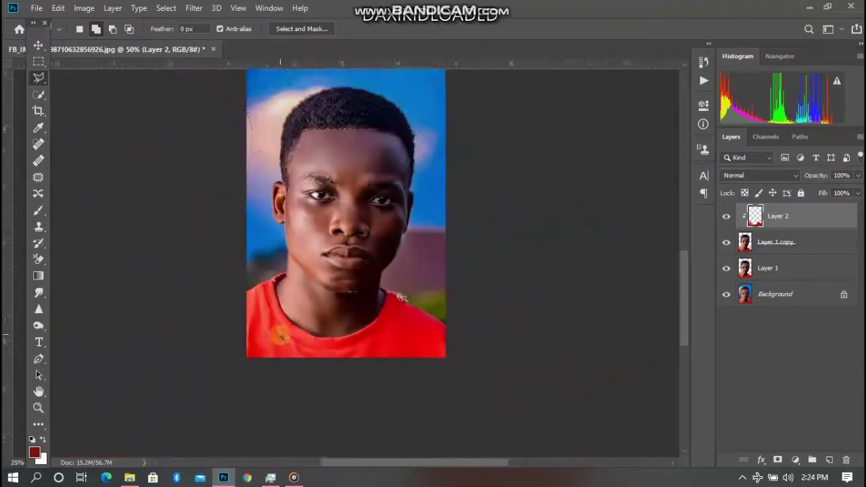
- Copy the selection from Layer 1 copy to Layer 3, move it to the top, and hide the layers below
click(828, 248)
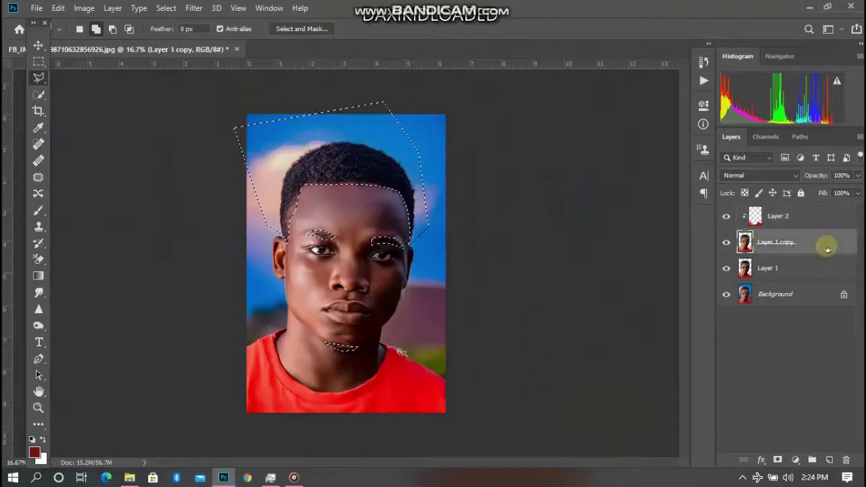
key(ctrl+j)
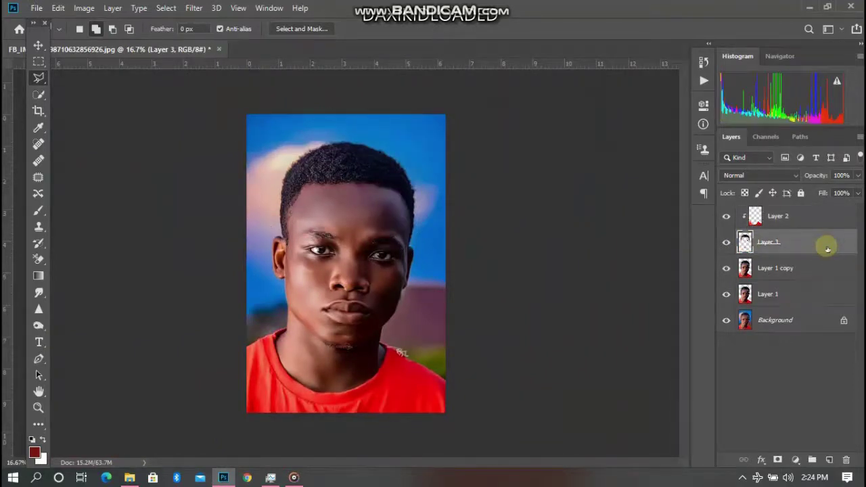
drag(820, 245, 785, 207)
mouse_move(726, 242)
mouse_down()
mouse_move(729, 330)
mouse_move(723, 243)
mouse_up()
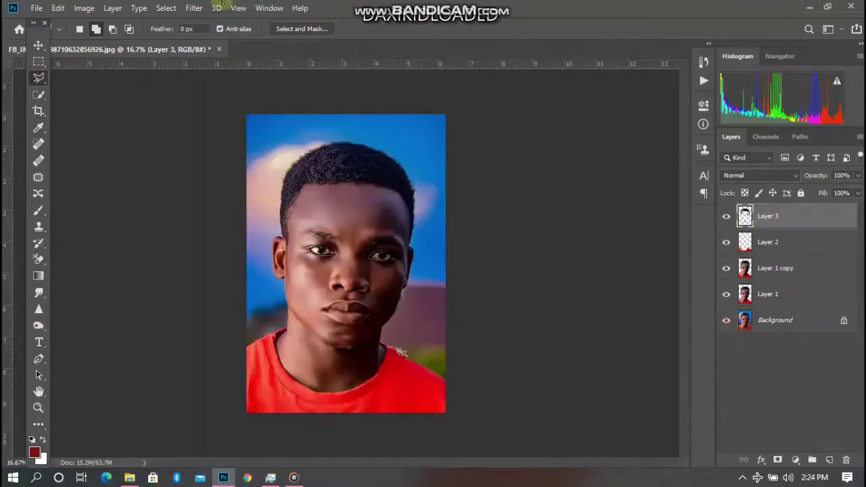
- Apply Oil Paint to Layer 3: Stylization 6.0, Cleanliness 4.0, Scale 3.3, Bristle Detail 8.0
click(194, 9)
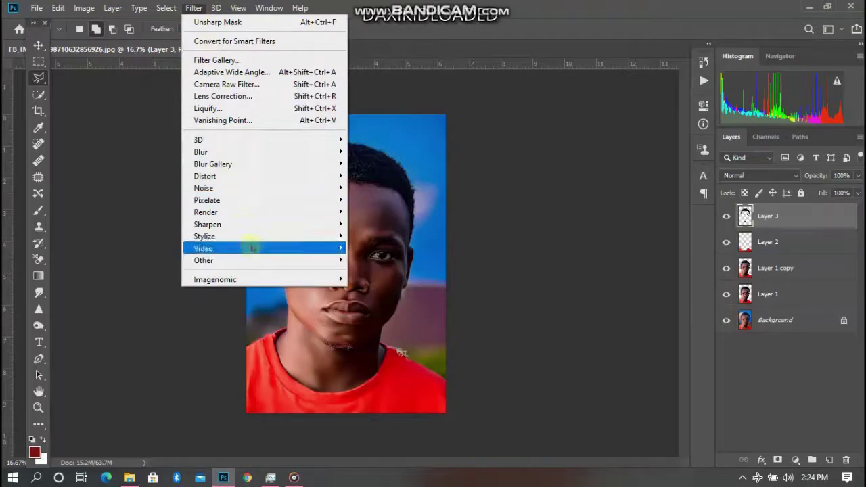
mouse_move(254, 237)
click(374, 284)
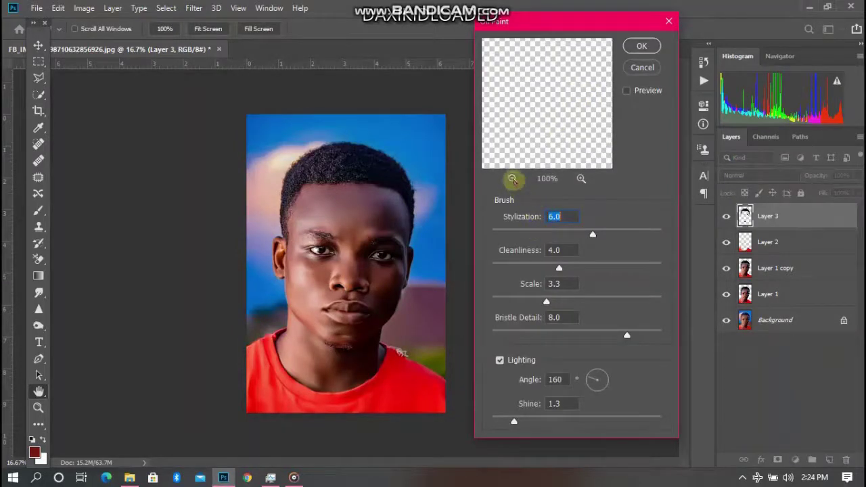
click(513, 178)
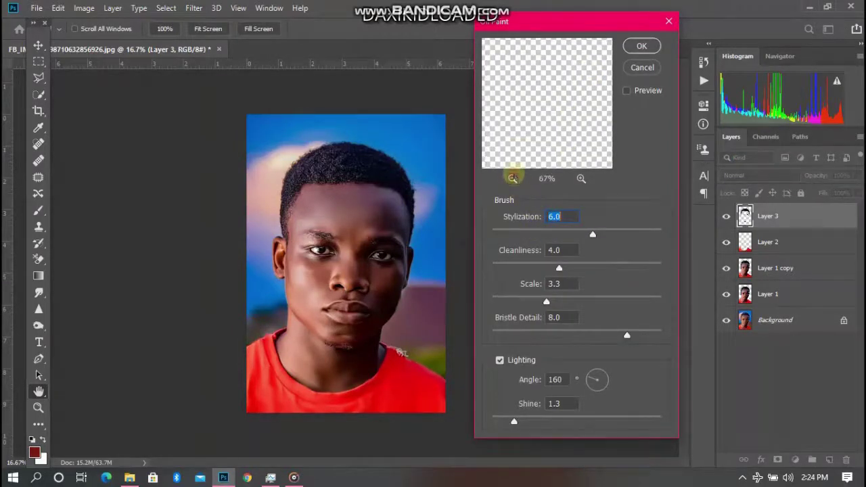
click(513, 178)
click(513, 178)
click(513, 178)
mouse_move(544, 101)
mouse_down()
mouse_move(561, 77)
mouse_move(542, 151)
mouse_move(558, 154)
mouse_up()
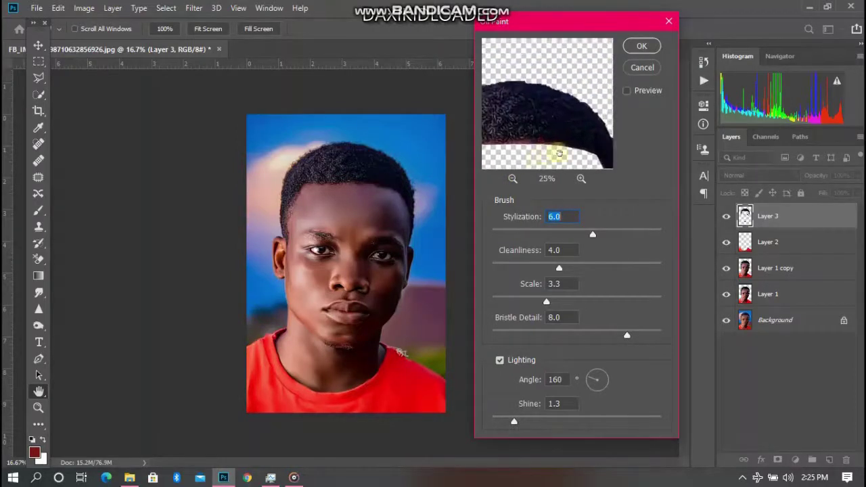
key(ctrl+plus)
drag(549, 110, 557, 162)
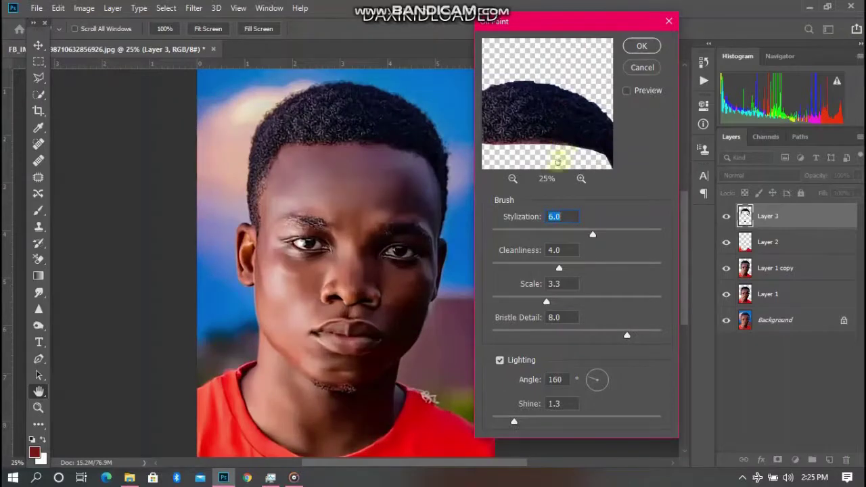
click(581, 178)
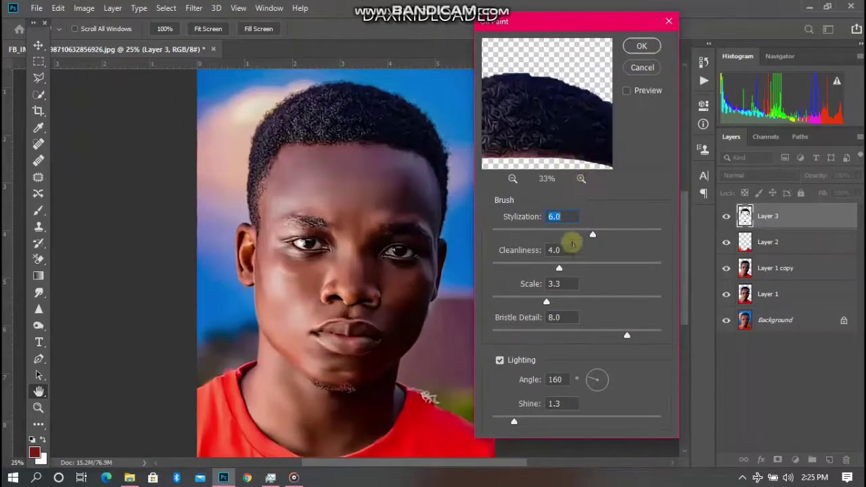
drag(599, 125, 590, 109)
key(ctrl+minus)
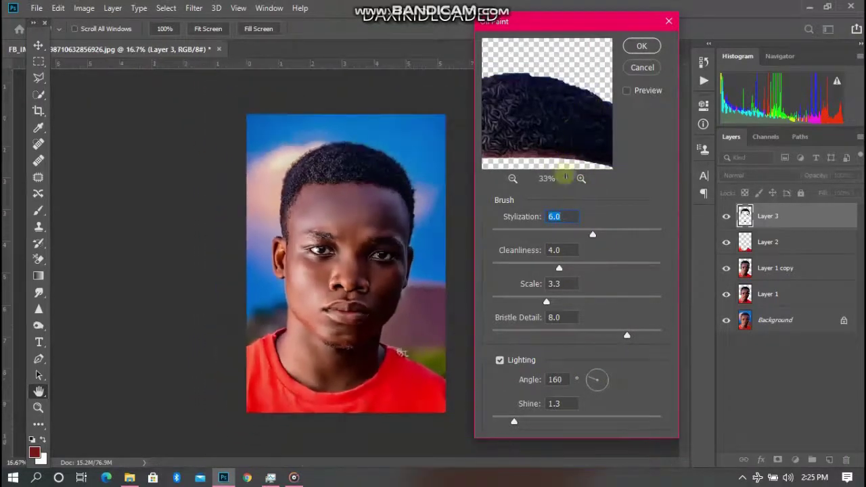
click(642, 46)
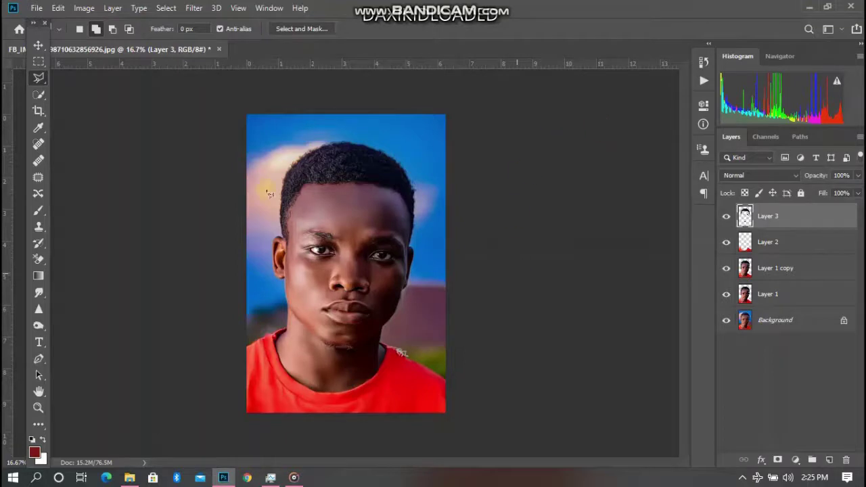
key(ctrl+plus)
key(ctrl+plus)
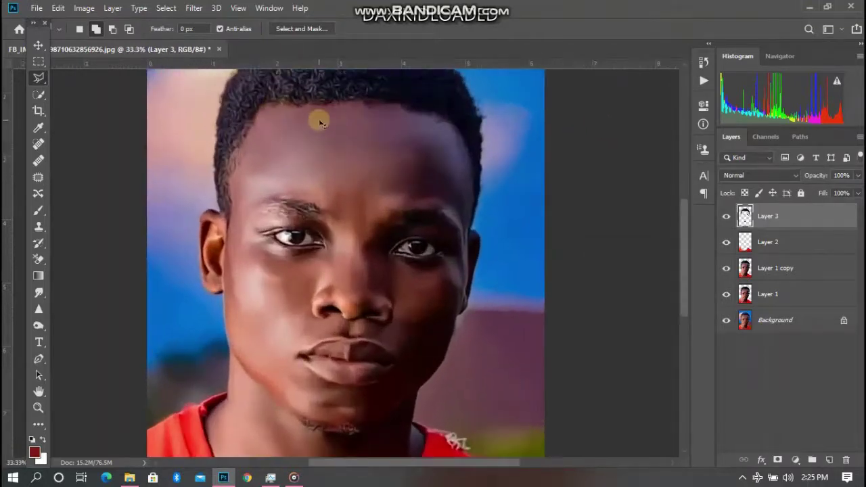
key(ctrl+minus)
key(ctrl+minus)
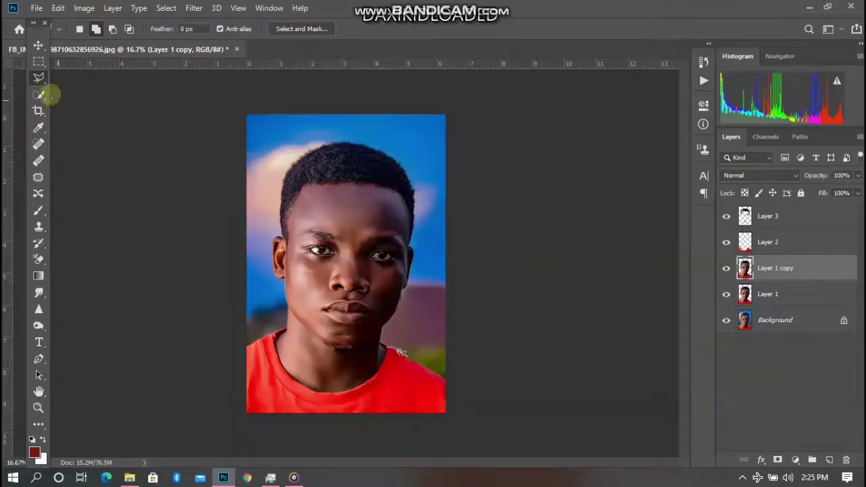
- Quick Select the head, face, neck and ear, and copy them to a new Layer 4
click(39, 95)
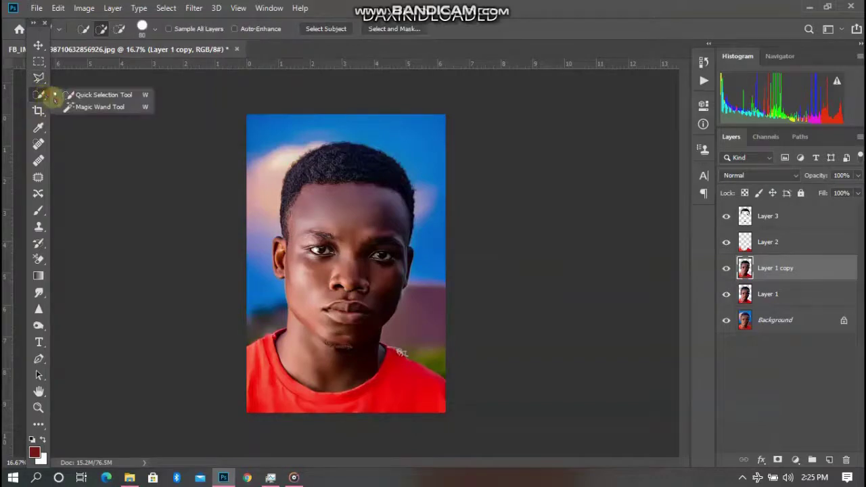
click(97, 99)
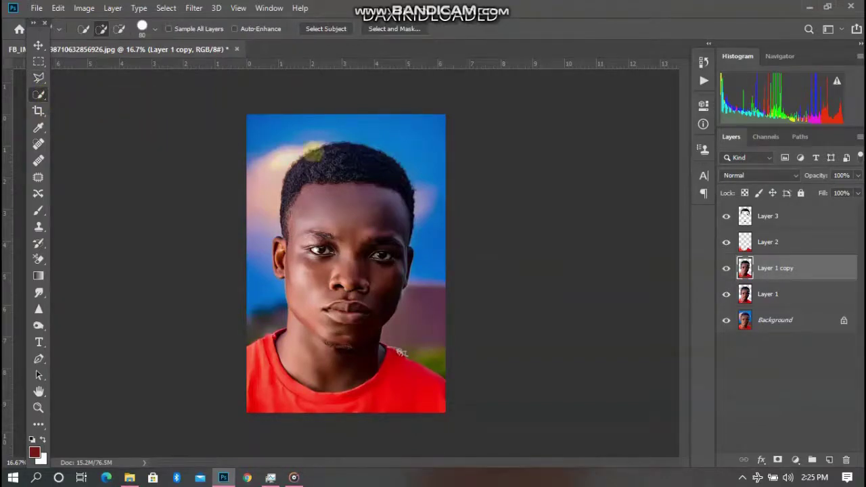
mouse_move(314, 151)
mouse_down()
mouse_move(336, 206)
mouse_move(348, 287)
mouse_move(338, 308)
mouse_up()
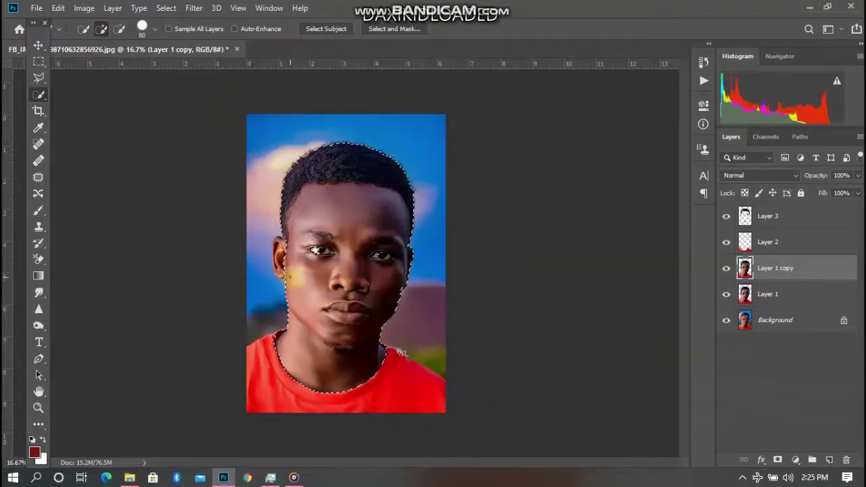
drag(280, 270, 277, 258)
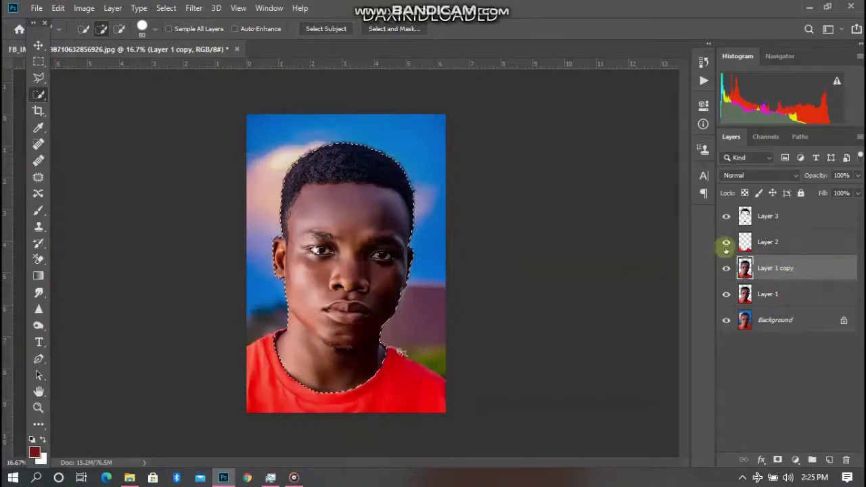
key(ctrl+j)
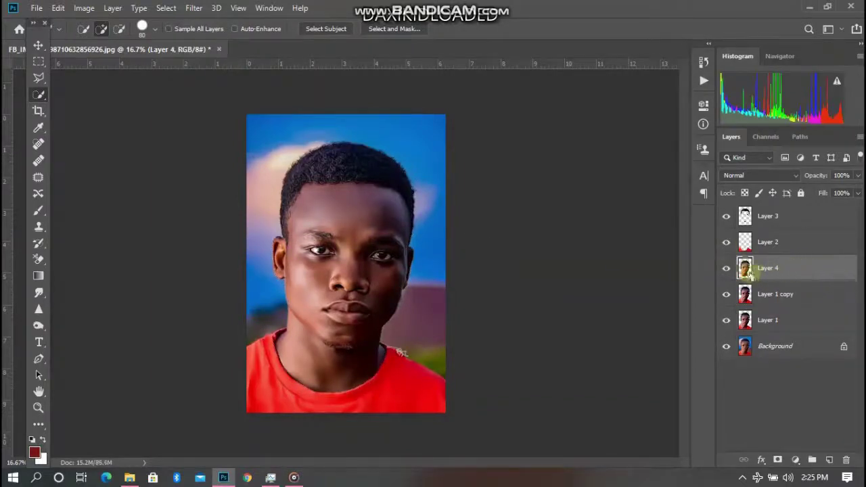
- Reload Layer 4's outline as a selection and bring up the Fill dialog
ctrl+click(744, 272)
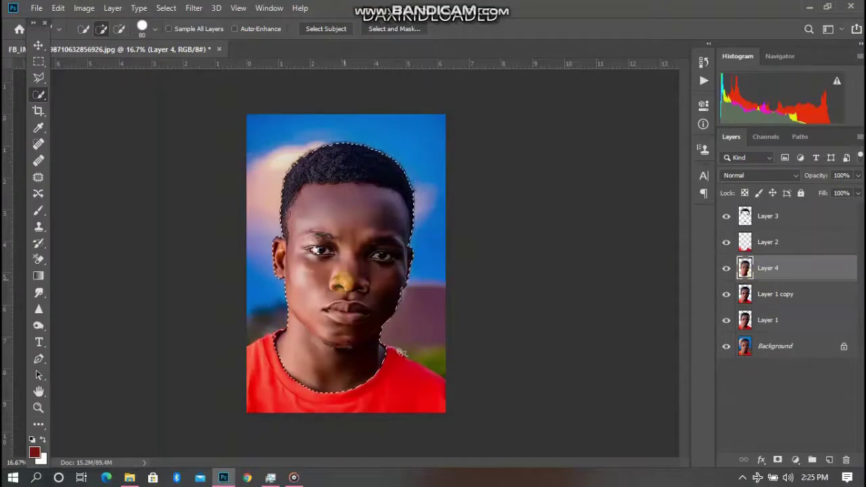
right_click(342, 285)
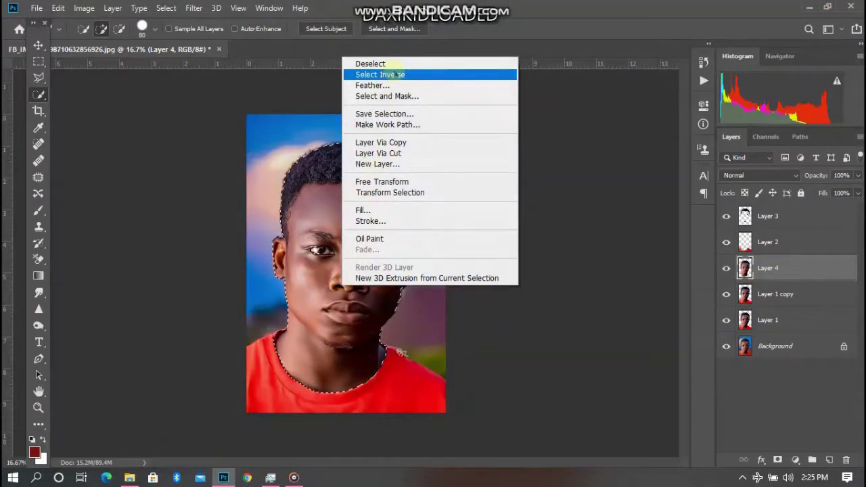
click(398, 210)
- Fill the Layer 4 selection with a custom solid red colour, fb1d1d
click(493, 145)
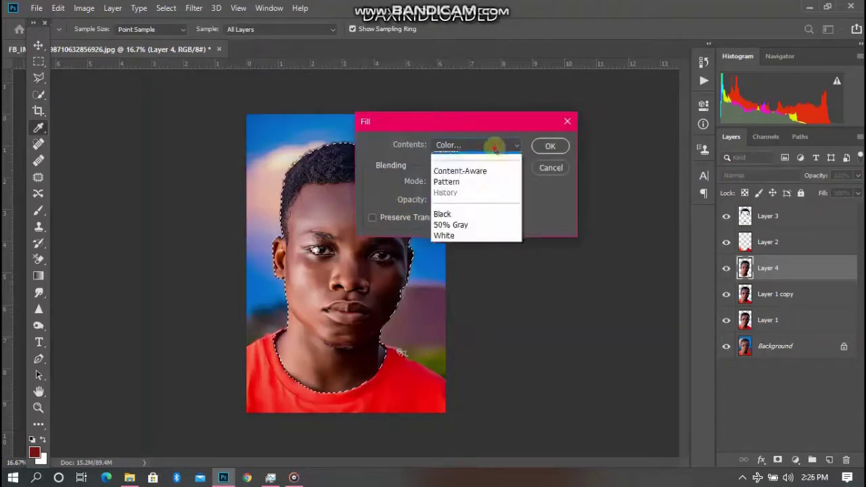
click(495, 147)
click(536, 150)
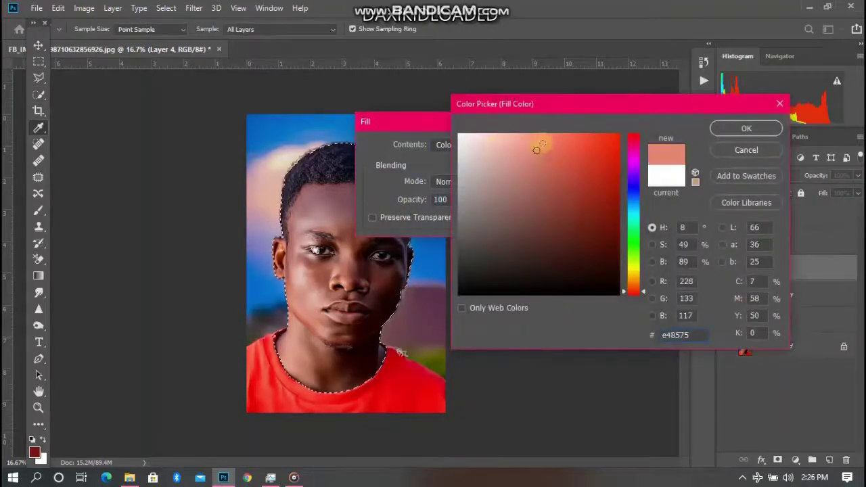
mouse_move(543, 144)
mouse_down()
mouse_move(545, 154)
mouse_move(606, 136)
mouse_up()
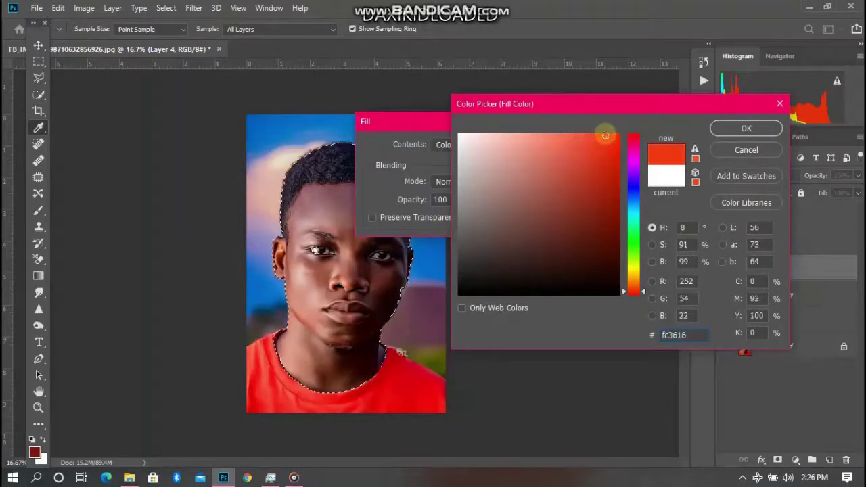
click(633, 135)
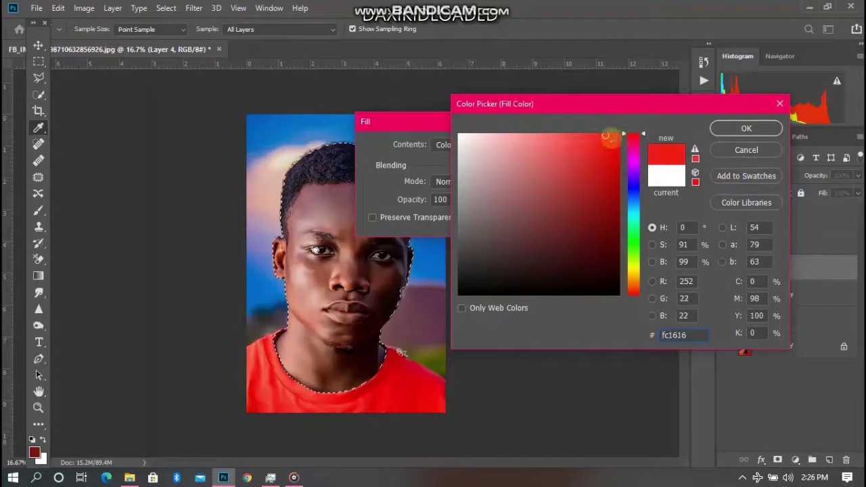
click(723, 129)
click(549, 146)
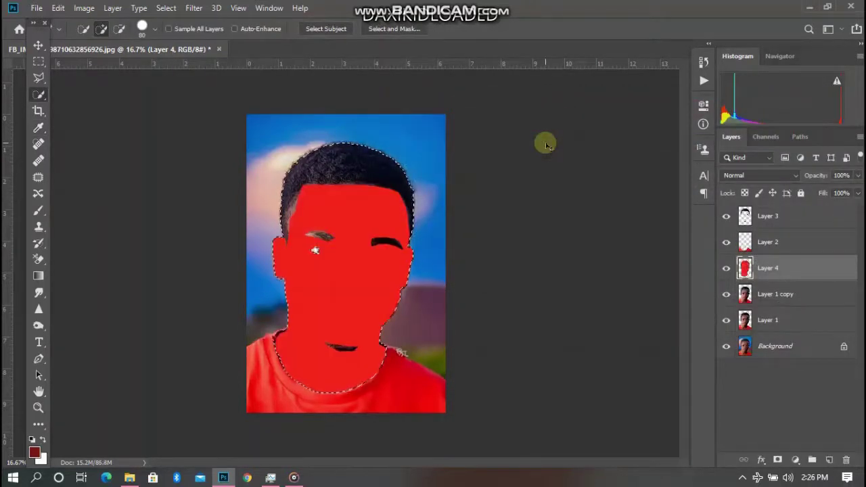
- Set Layer 4's blend mode to Color and its opacity to 16%
click(772, 176)
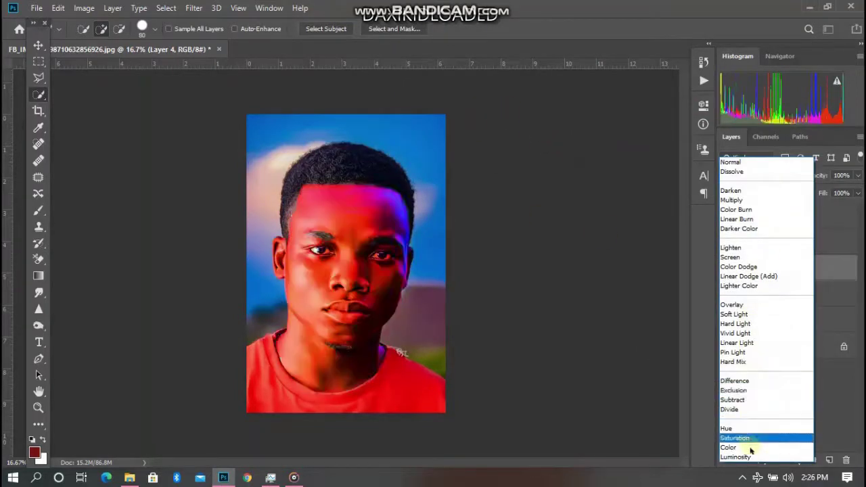
click(736, 457)
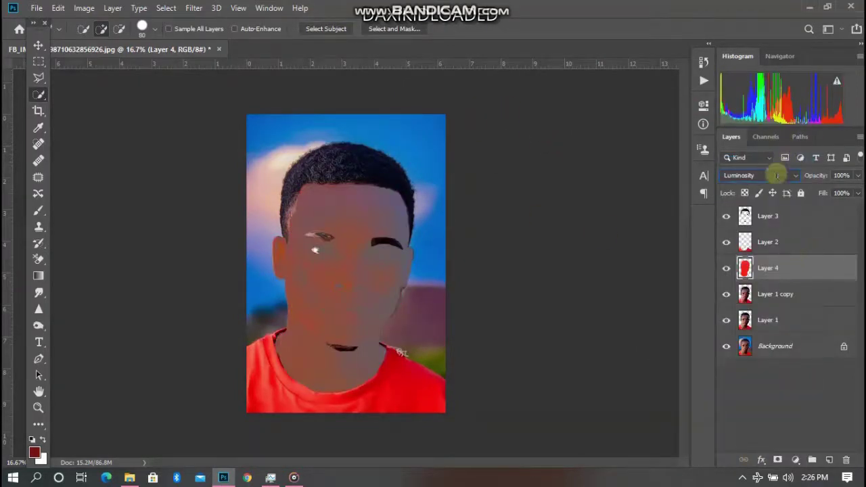
click(777, 178)
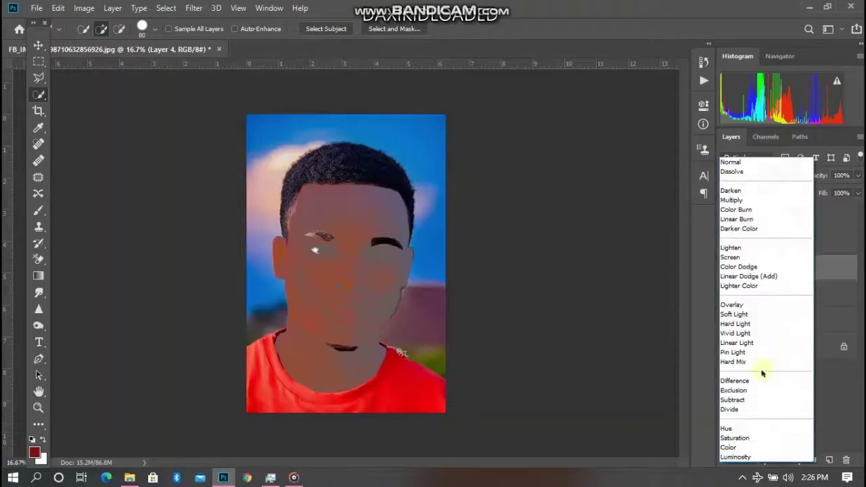
click(747, 449)
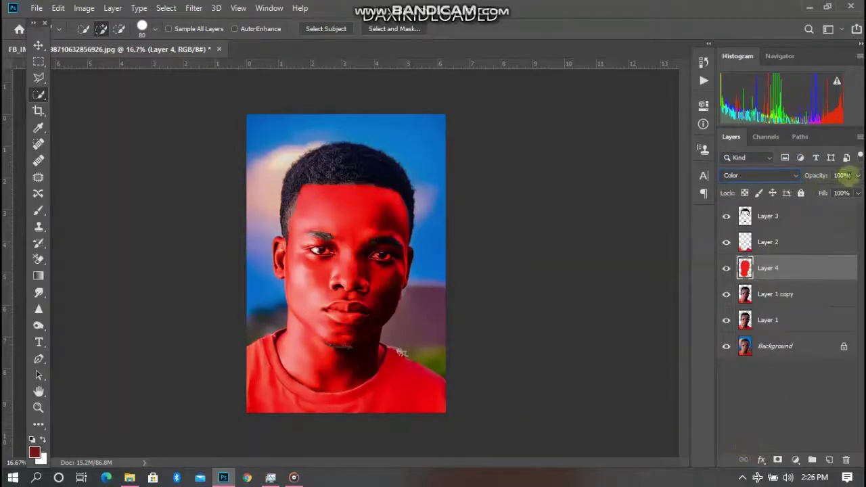
click(858, 176)
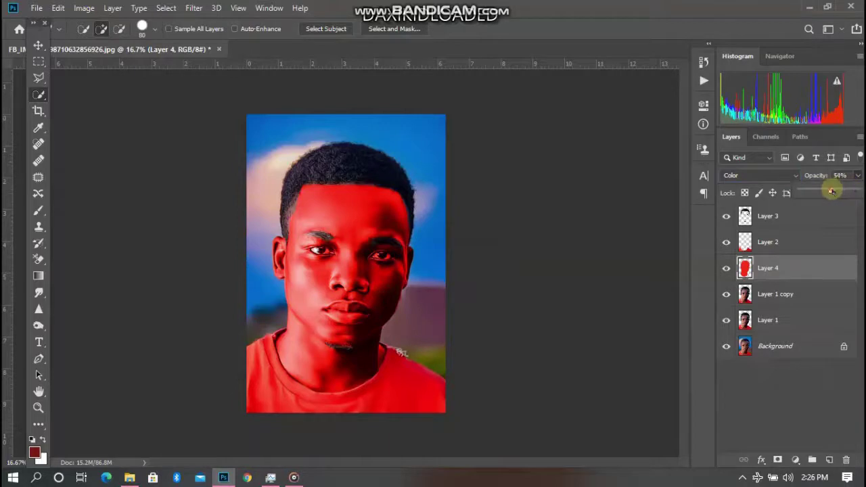
drag(820, 193, 815, 192)
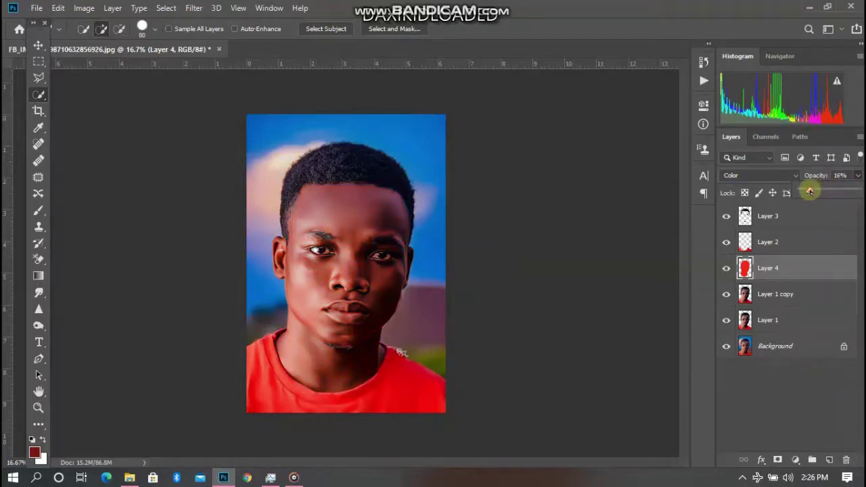
drag(810, 191, 811, 193)
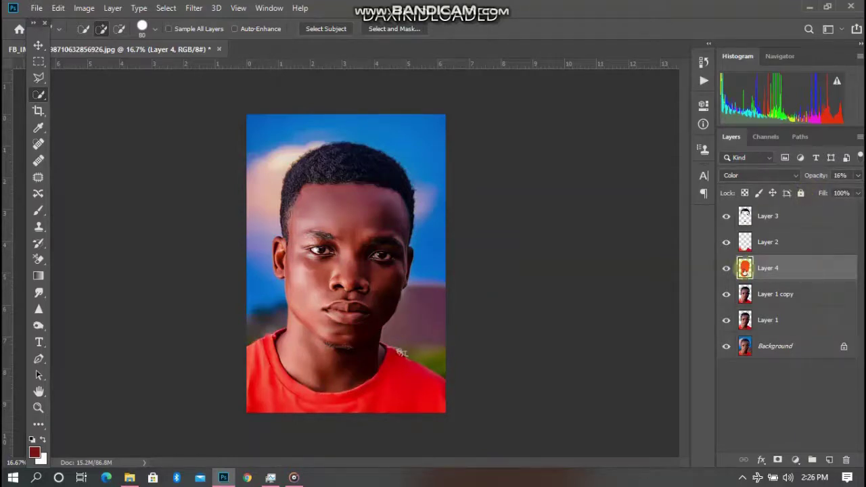
- Load Layer 4's subject shape and refill it with light pink fc8787
right_click(338, 294)
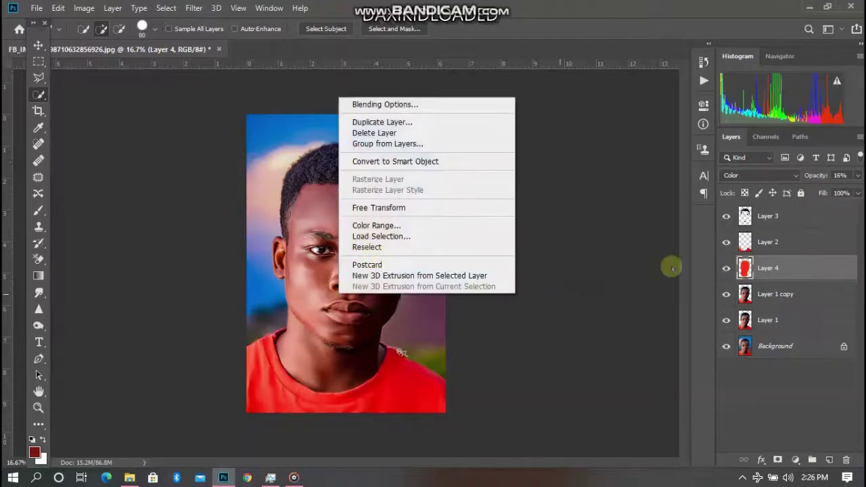
click(744, 268)
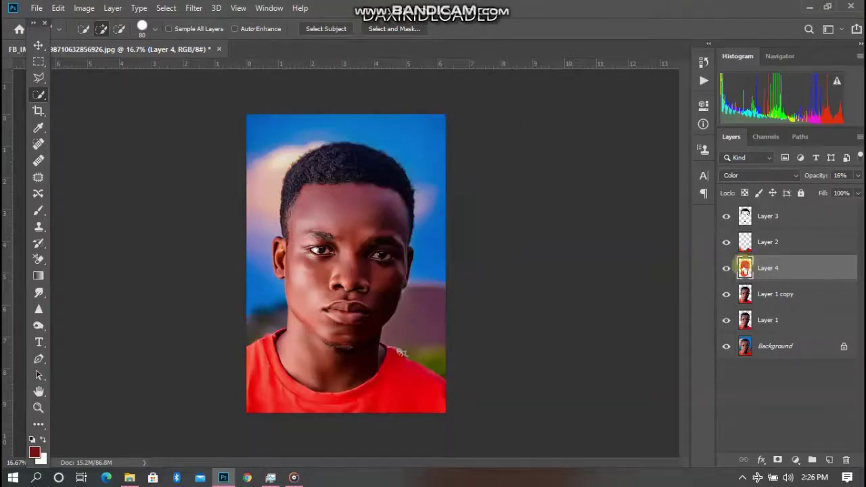
ctrl+click(745, 268)
right_click(340, 254)
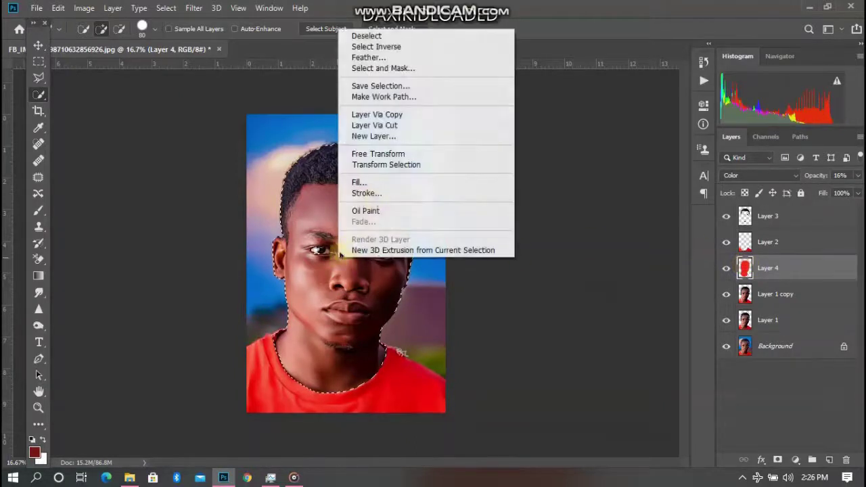
click(369, 182)
click(452, 145)
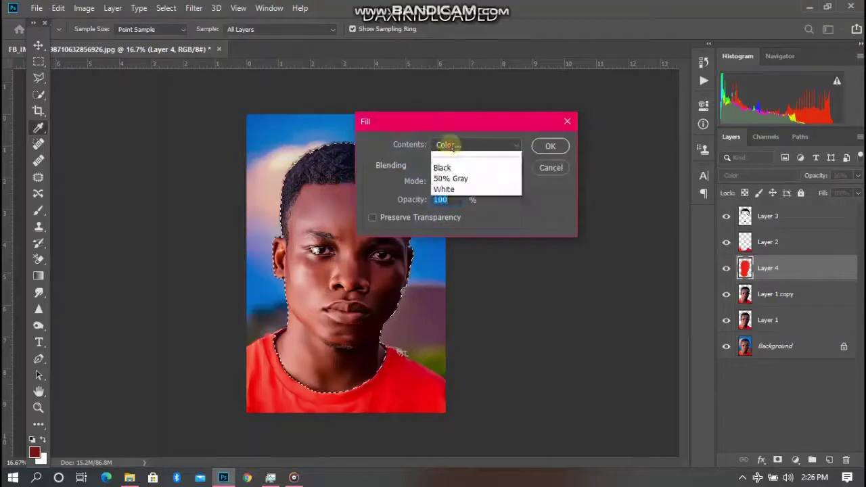
click(452, 145)
drag(525, 139, 534, 134)
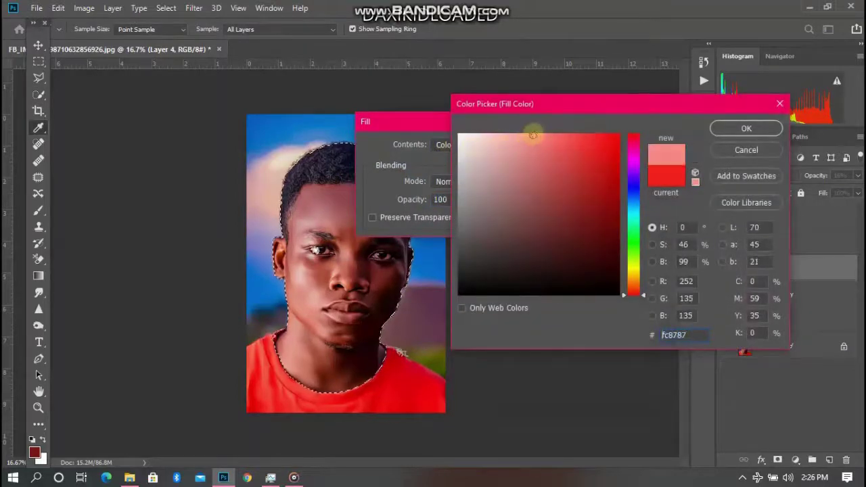
click(746, 129)
click(553, 145)
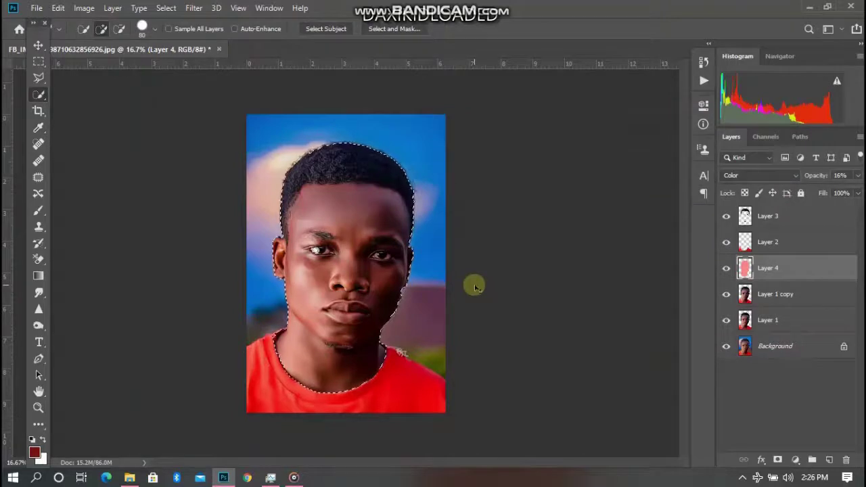
- Deselect, raise Layer 4's opacity to 28%, and move it above Layer 3
key(ctrl+d)
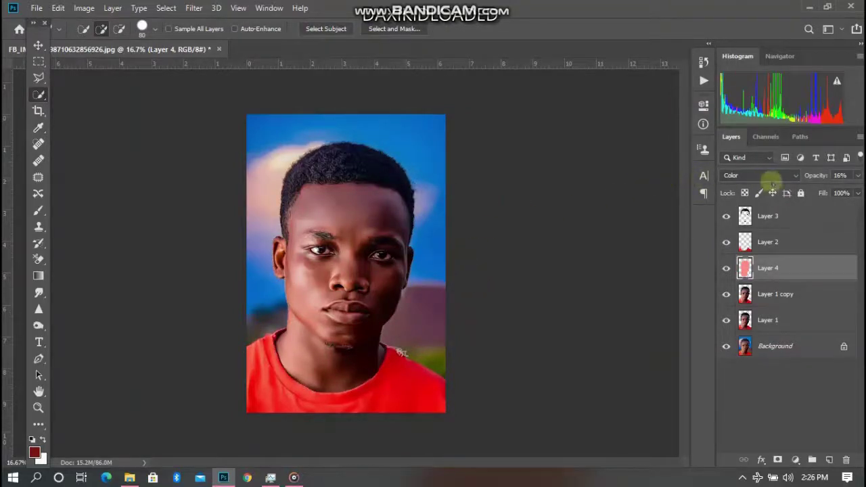
click(857, 175)
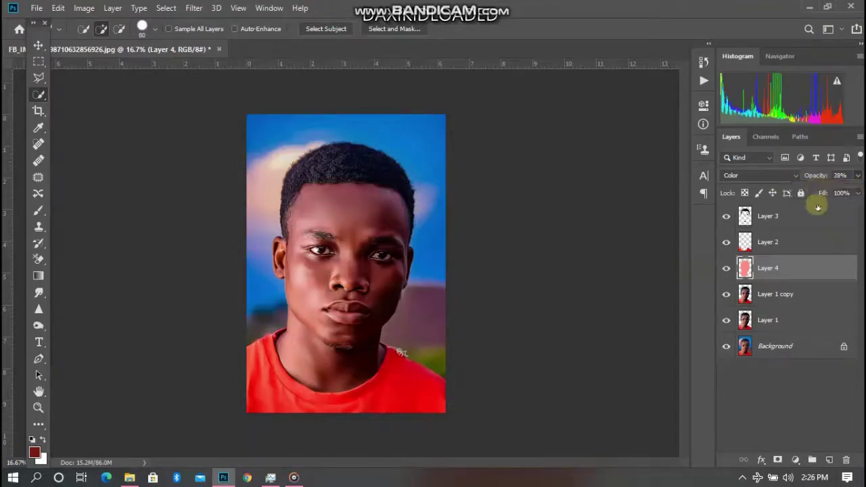
drag(800, 271, 771, 210)
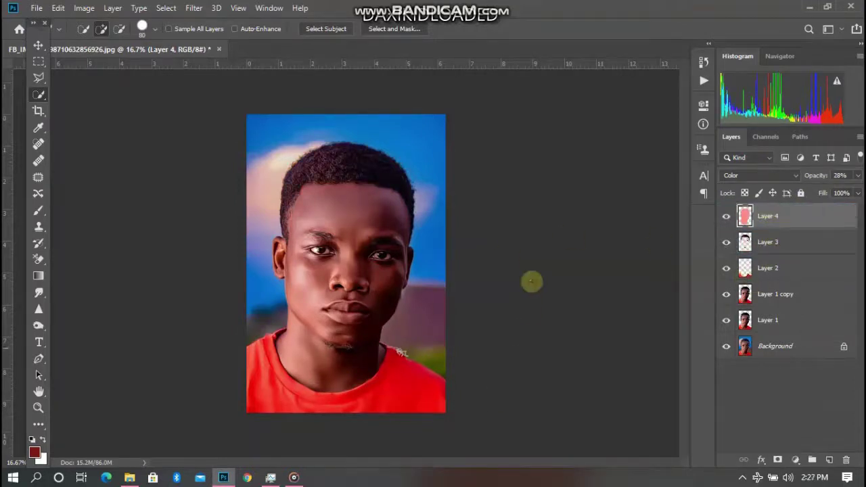
- Add a mask to Layer 4 and paint black over the hair with a 200 px Soft Round Pressure Opacity brush
click(778, 460)
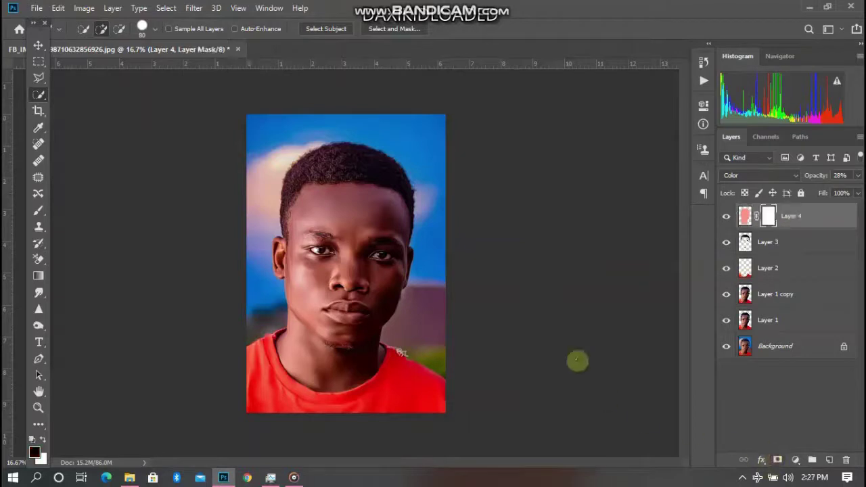
scroll(408, 201, up, 5)
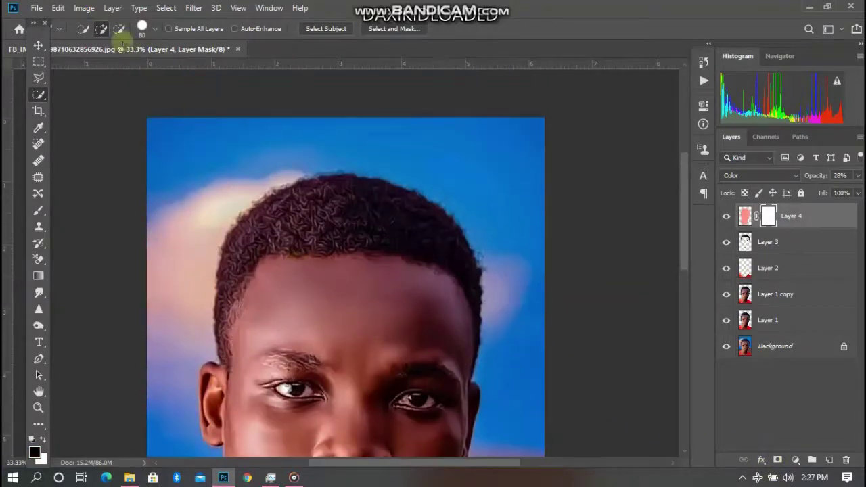
key(b)
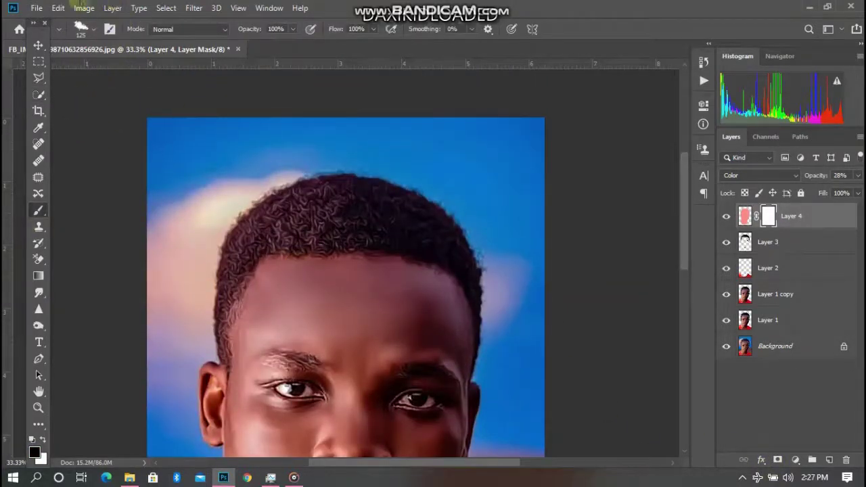
click(92, 29)
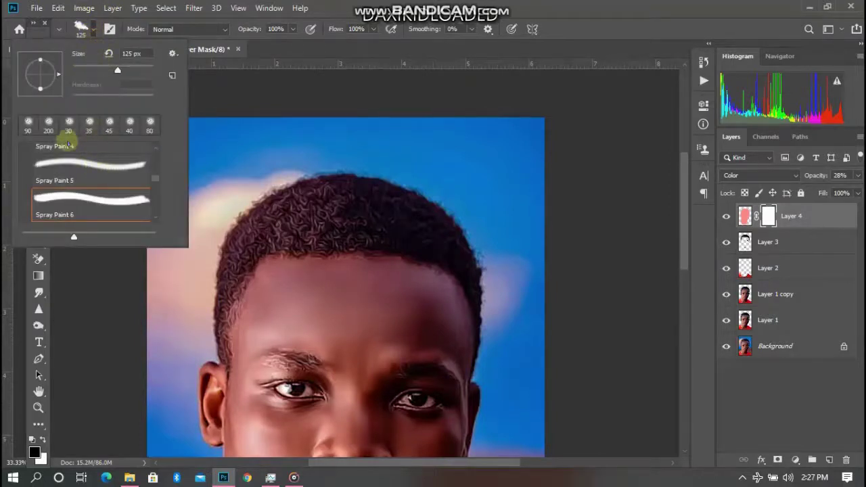
scroll(81, 184, up, 5)
scroll(80, 185, up, 2)
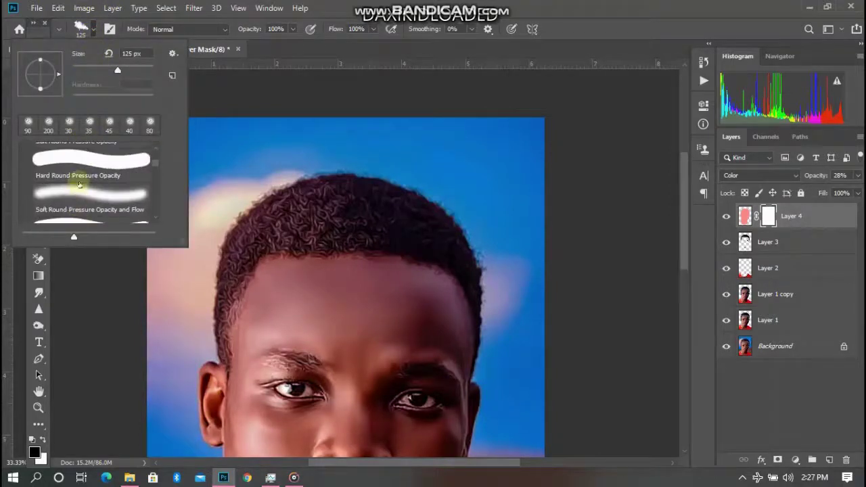
double_click(78, 193)
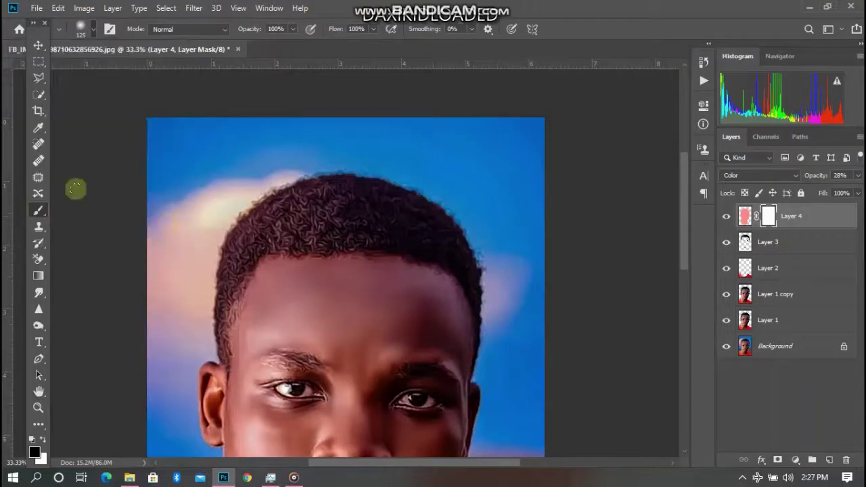
key(bracketright)
key(bracketright)
key(bracketright)
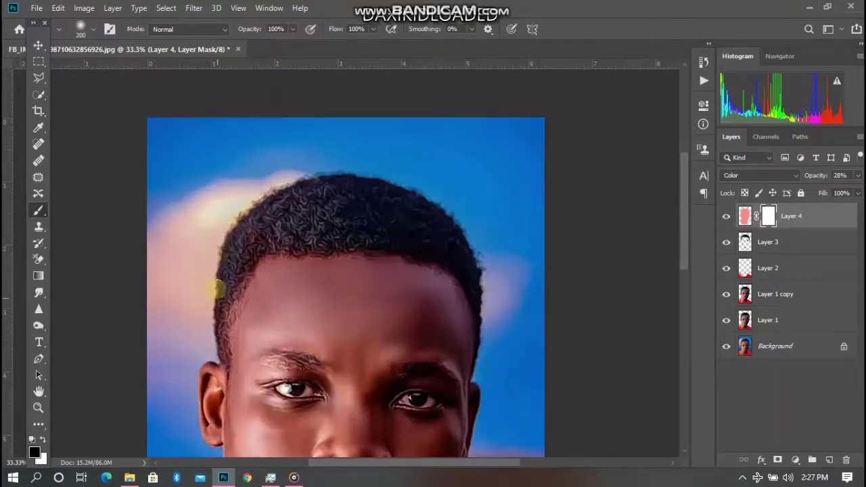
mouse_move(228, 287)
mouse_down()
mouse_move(283, 229)
mouse_move(318, 211)
mouse_move(429, 208)
mouse_move(460, 240)
mouse_move(466, 262)
mouse_move(456, 253)
mouse_move(468, 239)
mouse_move(478, 251)
mouse_move(489, 315)
mouse_move(480, 287)
mouse_up()
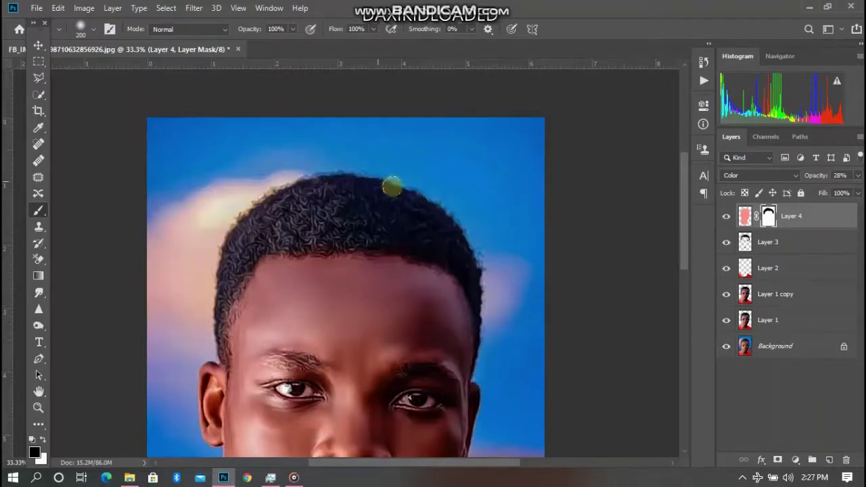
key(ctrl+minus)
key(ctrl+minus)
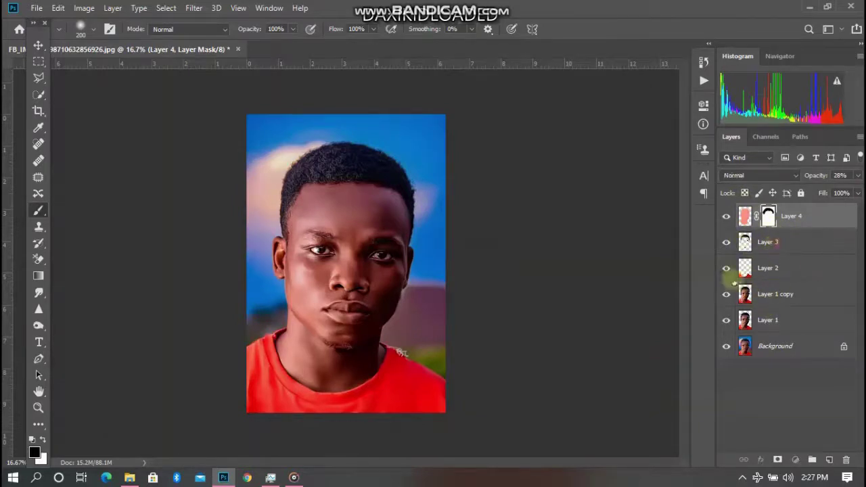
- Add a new empty layer above Layer 3 with black paint and a 900 px brush
click(771, 242)
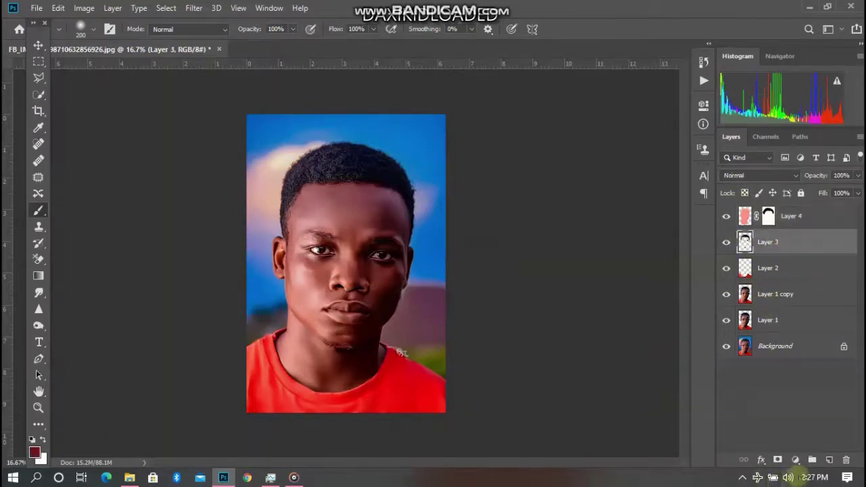
click(829, 460)
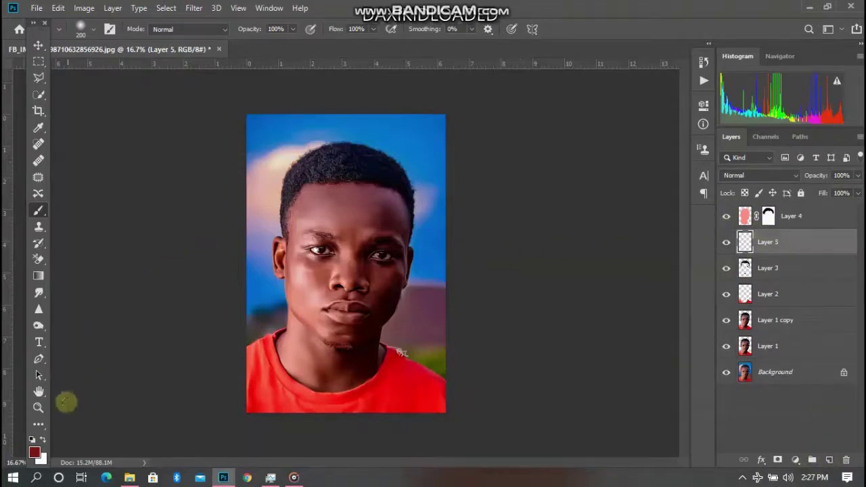
click(31, 439)
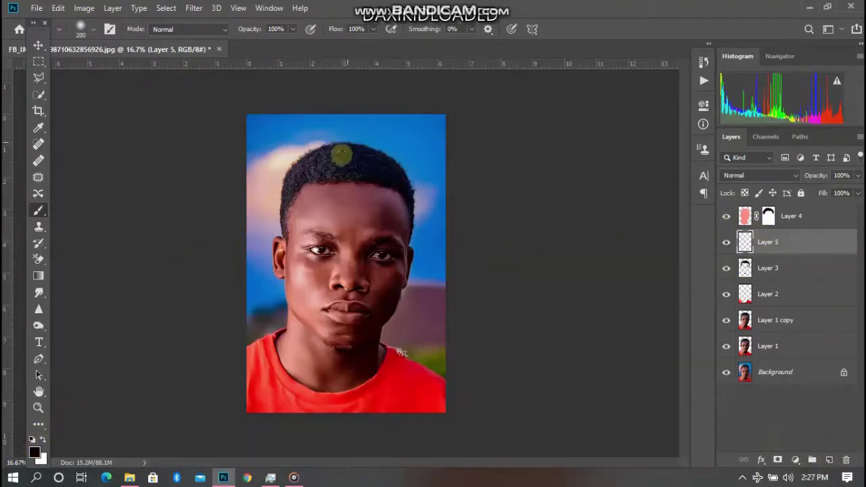
key(bracketright)
key(bracketright)
key(bracketright)
key(bracketright)
key(bracketright)
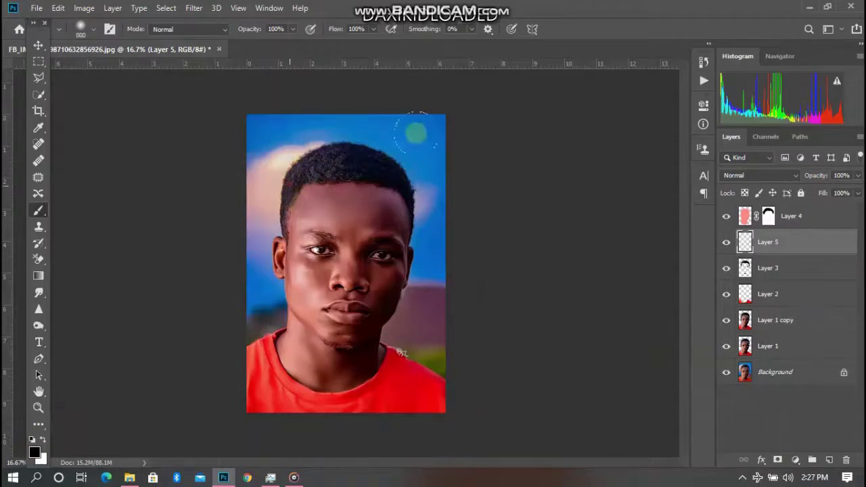
drag(413, 132, 454, 186)
key(ctrl+z)
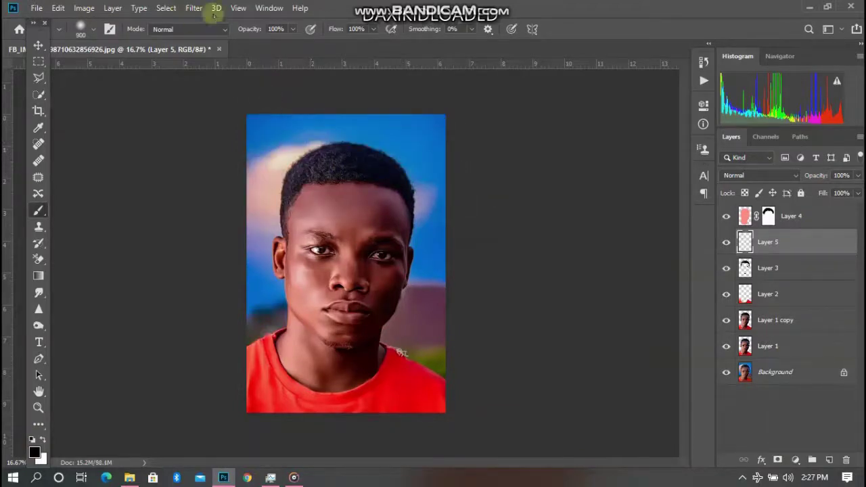
- Lower the brush opacity to 16% and paint faint black shading across the face
click(295, 29)
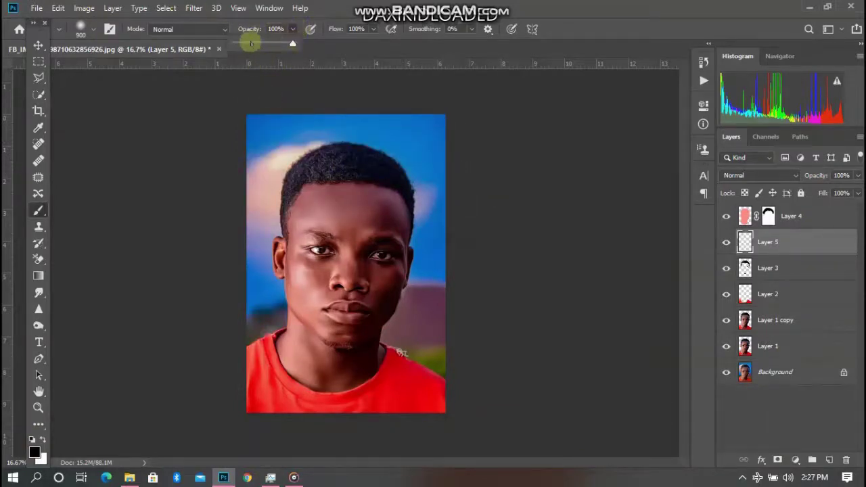
drag(250, 43, 242, 43)
drag(282, 197, 318, 233)
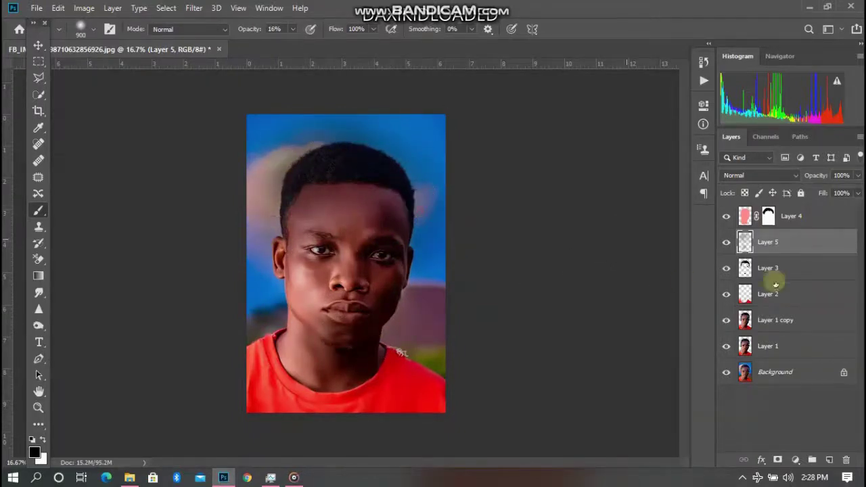
- Clip Layer 5 to Layer 3 and add a layer mask to it
right_click(783, 246)
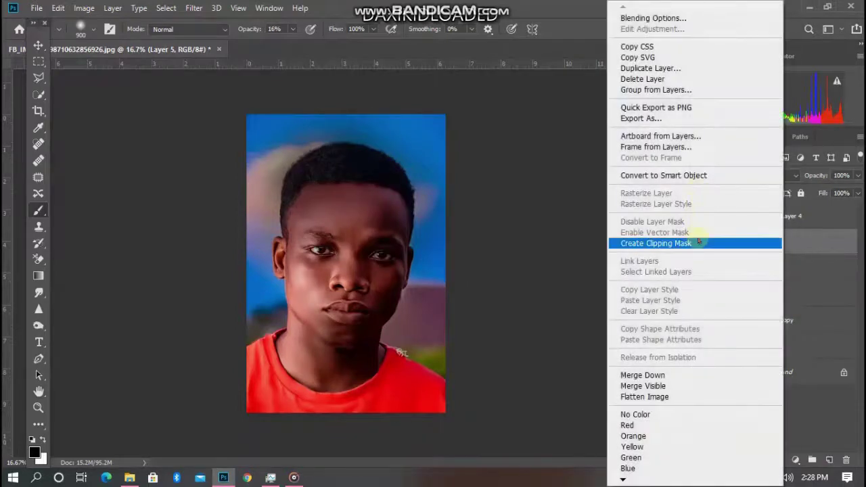
click(650, 243)
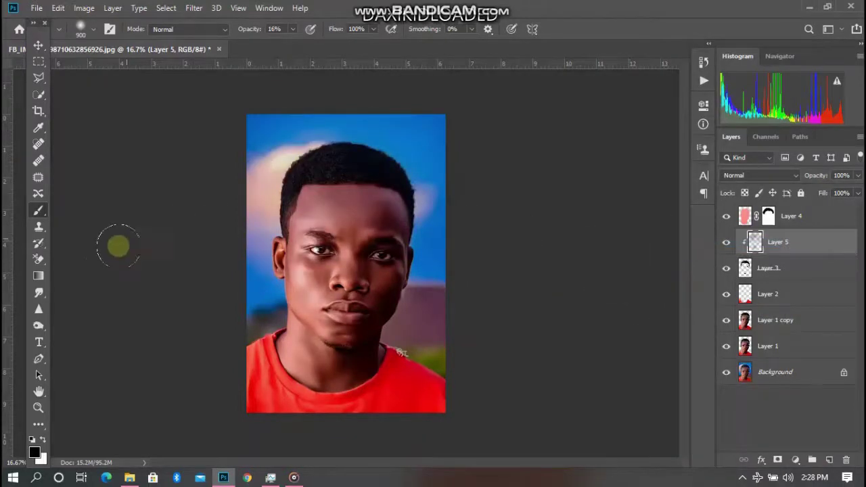
key(ctrl+plus)
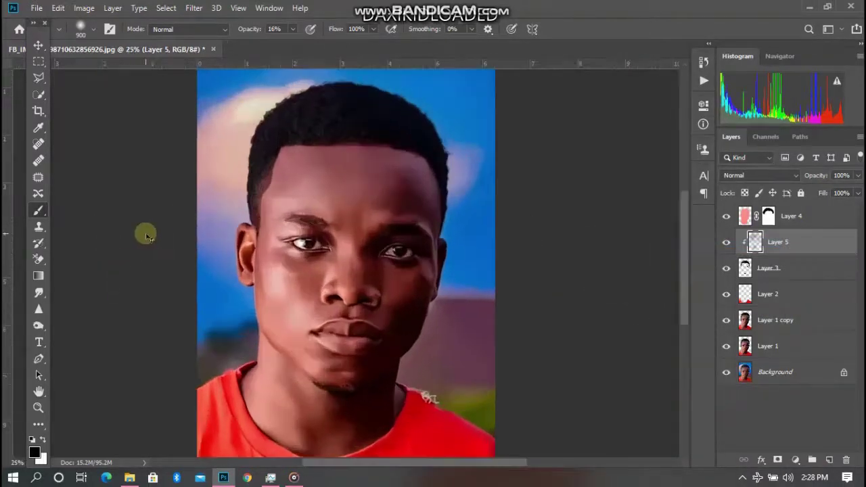
key(ctrl+plus)
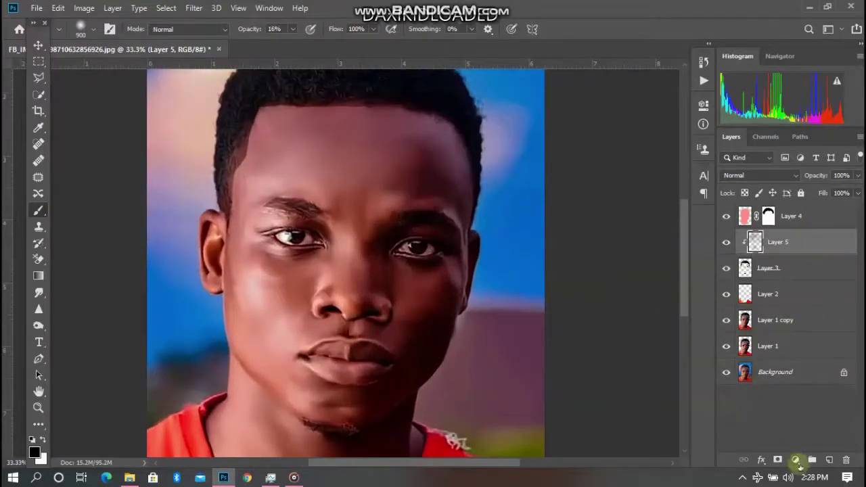
click(777, 461)
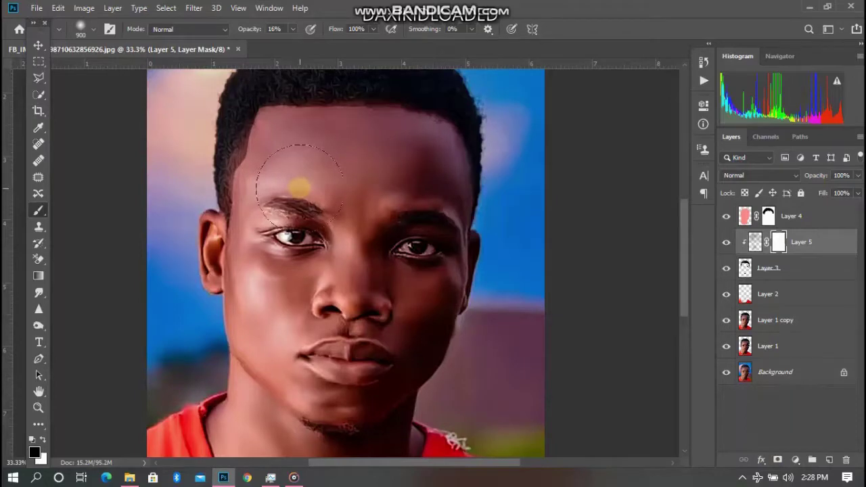
- Switch back to the Brush at 250 px and make Layer 1 copy the active layer
key(p)
key(b)
mouse_move(279, 150)
mouse_down()
mouse_move(249, 156)
mouse_move(242, 179)
mouse_move(241, 170)
mouse_move(246, 203)
mouse_move(237, 144)
mouse_move(261, 232)
mouse_move(401, 172)
mouse_move(453, 164)
mouse_move(465, 179)
mouse_move(290, 169)
mouse_move(256, 158)
mouse_move(271, 120)
mouse_move(299, 109)
mouse_move(381, 112)
mouse_up()
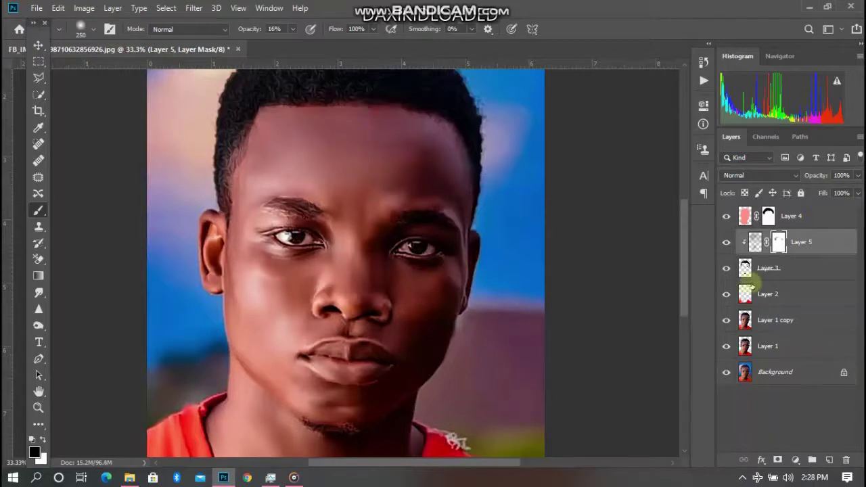
click(806, 323)
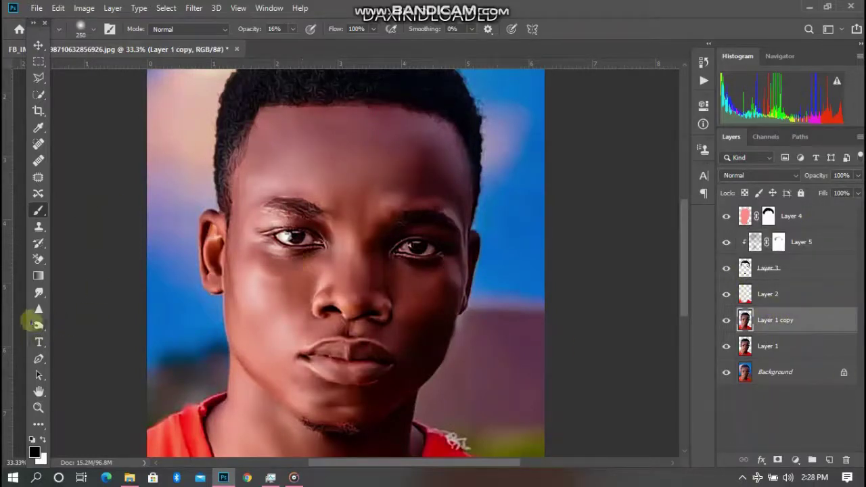
- Select the Smudge Tool with a 100 px brush and about 15% strength
drag(39, 293, 97, 305)
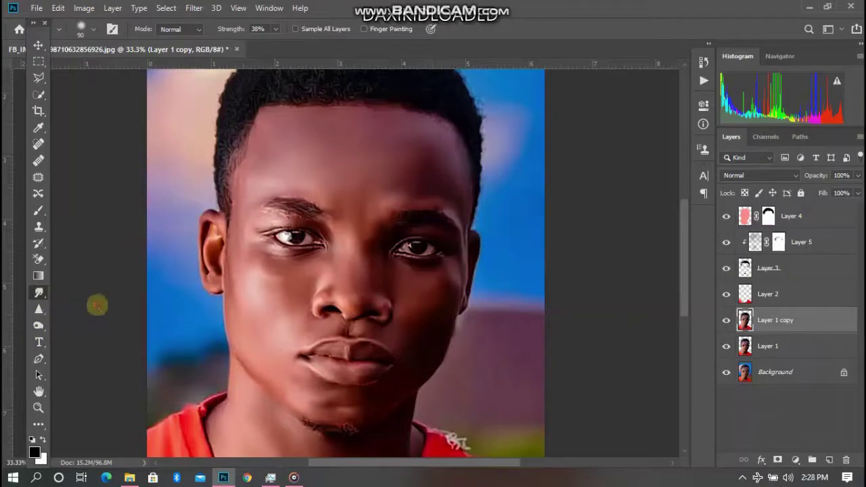
key(bracketright)
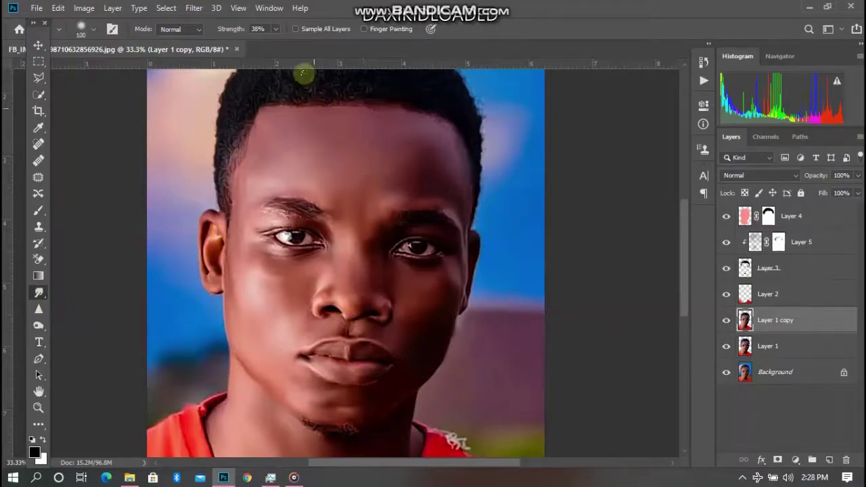
click(276, 29)
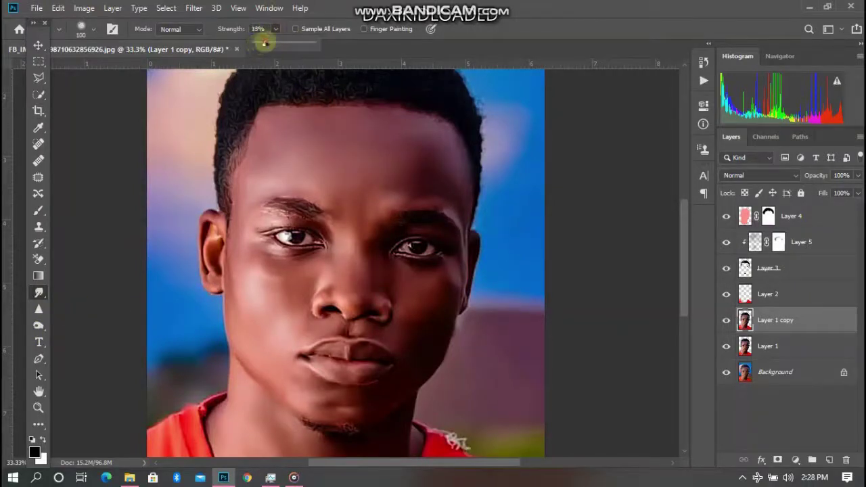
drag(265, 43, 264, 43)
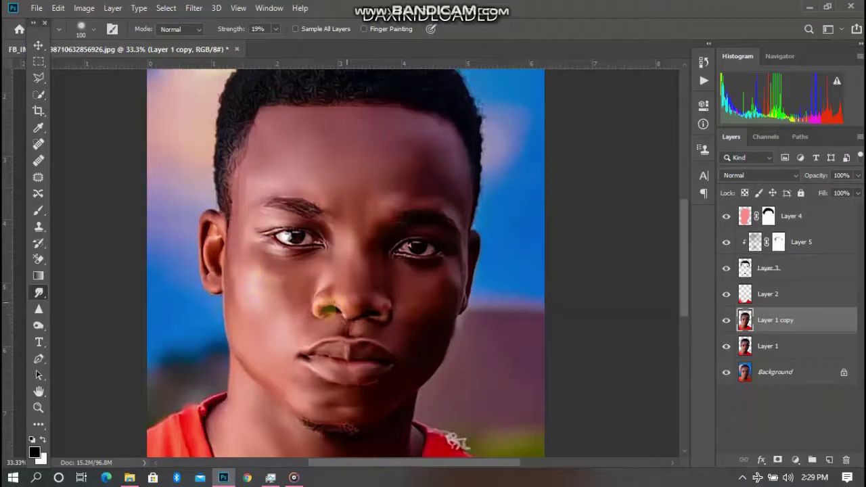
- Choose a textured smudge brush preset at 66% strength, then make Layer 3 active
scroll(366, 283, up, 1)
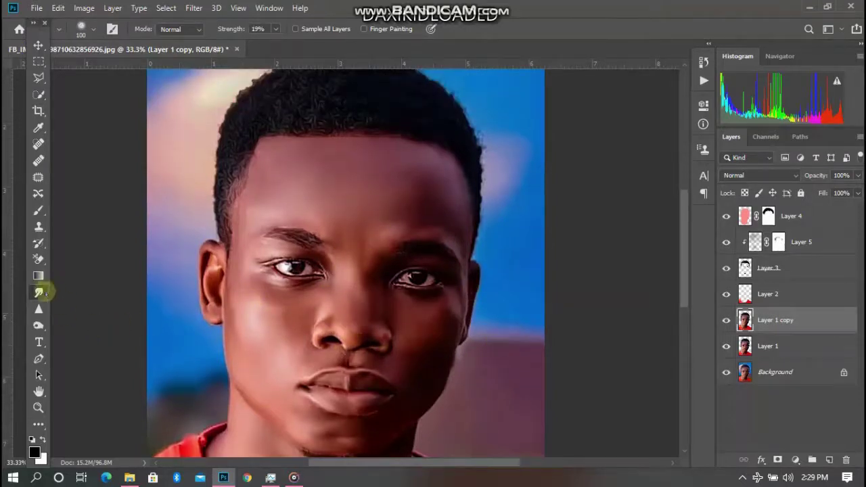
click(83, 32)
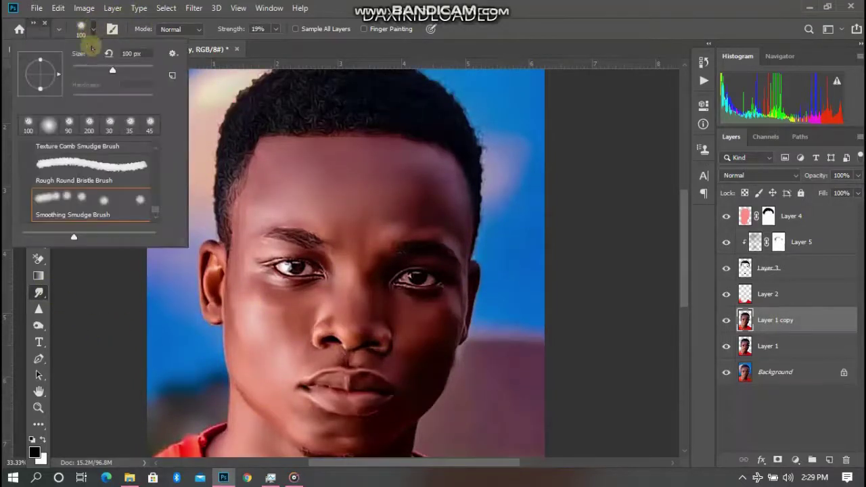
double_click(102, 172)
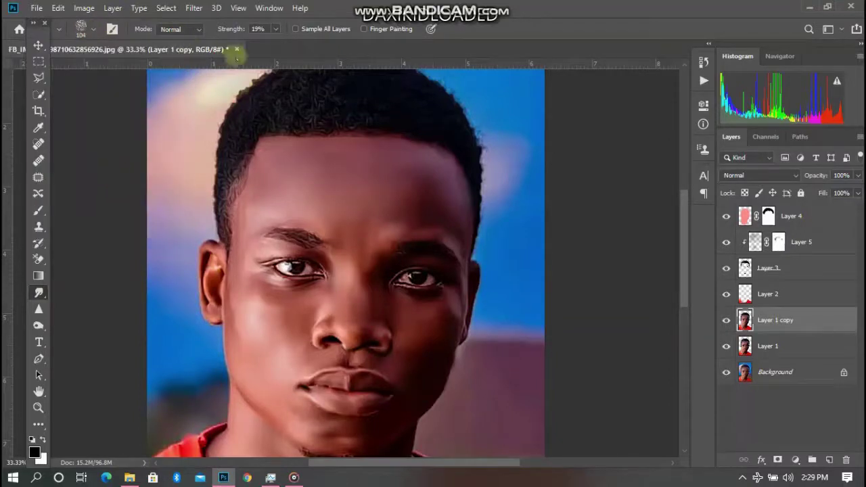
click(276, 29)
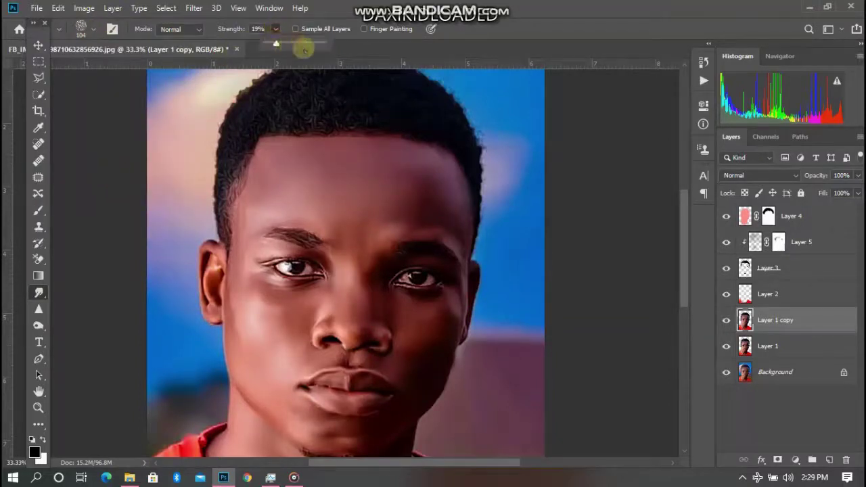
click(269, 231)
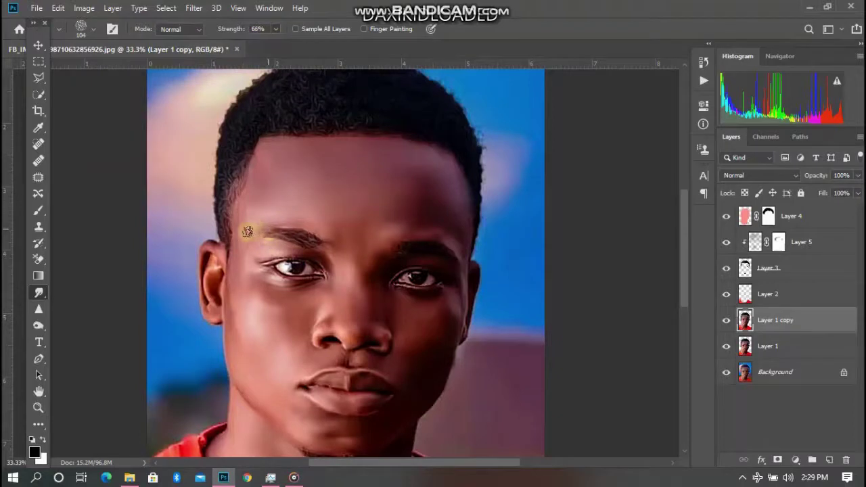
drag(832, 217, 773, 253)
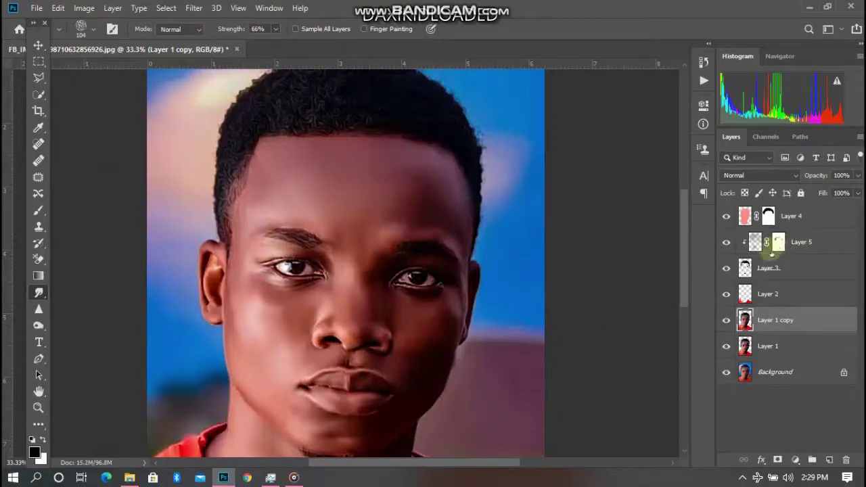
click(745, 268)
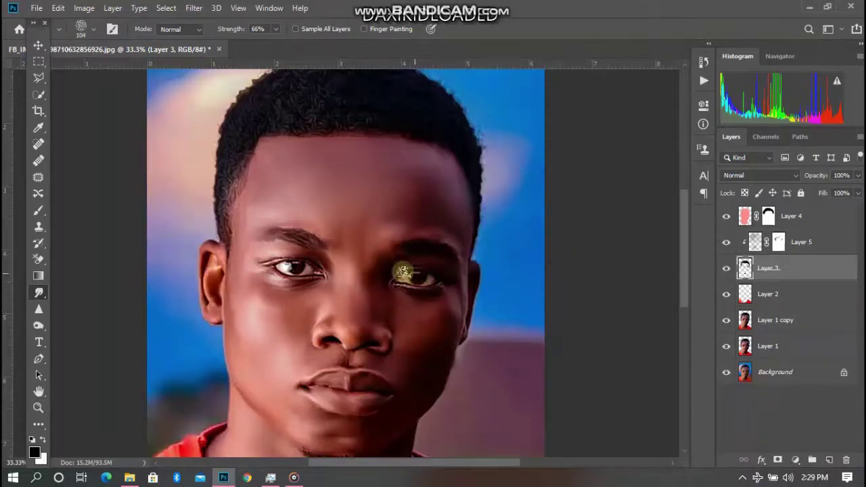
- Smudge the face skin, soften the chin shadow and blur the left hairline
drag(412, 269, 384, 223)
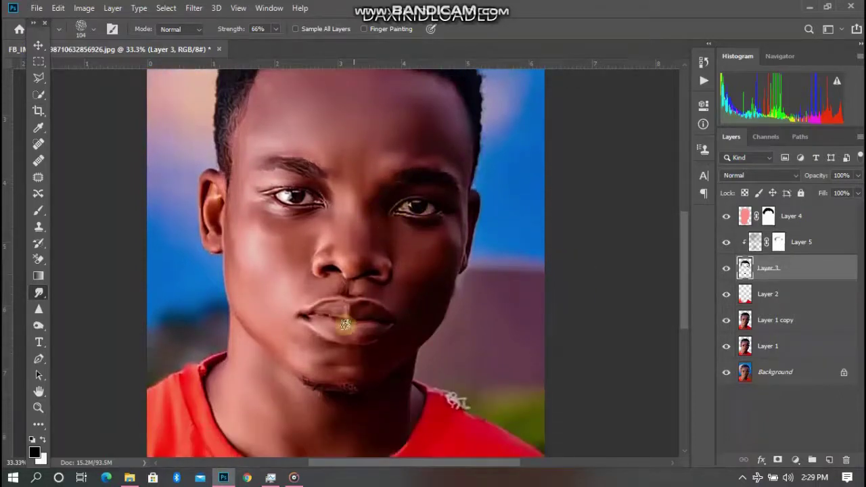
mouse_move(330, 396)
mouse_down()
mouse_move(339, 410)
mouse_move(354, 409)
mouse_move(319, 406)
mouse_move(341, 408)
mouse_up()
scroll(383, 169, up, 5)
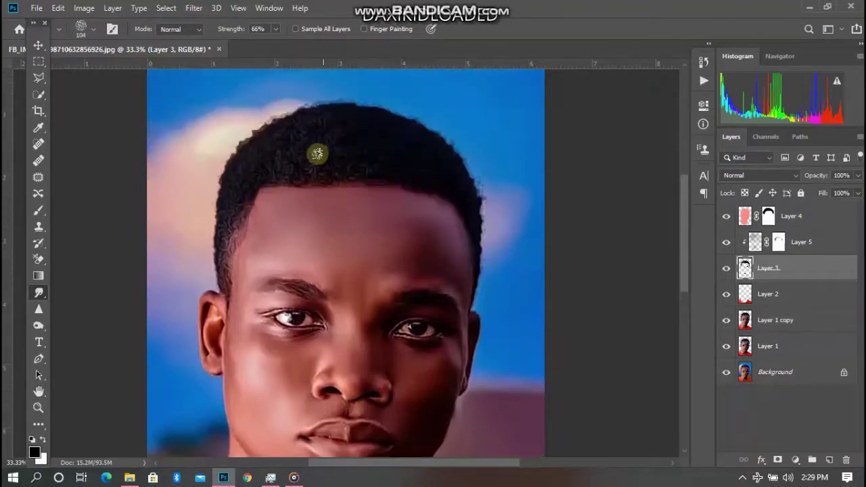
mouse_move(275, 188)
mouse_down()
mouse_move(298, 200)
mouse_move(276, 186)
mouse_move(248, 192)
mouse_move(249, 213)
mouse_move(258, 215)
mouse_move(258, 198)
mouse_move(245, 231)
mouse_move(251, 222)
mouse_move(243, 227)
mouse_move(297, 242)
mouse_move(285, 205)
mouse_move(294, 206)
mouse_move(278, 191)
mouse_move(260, 202)
mouse_move(237, 238)
mouse_up()
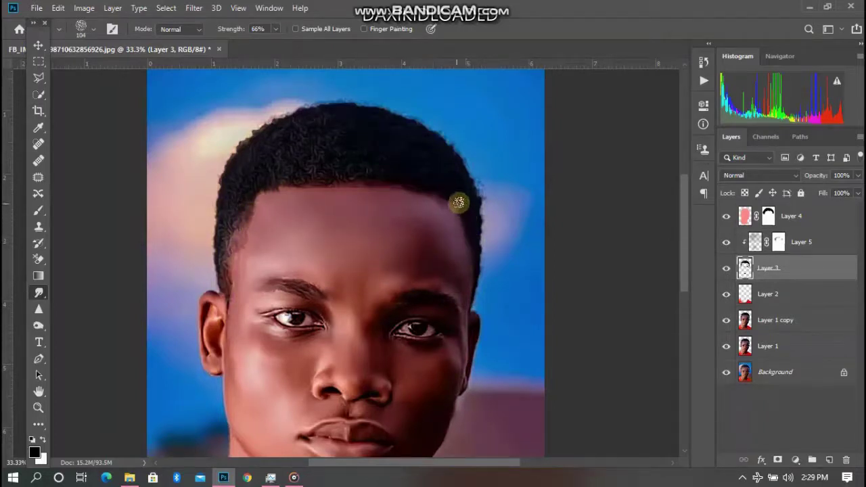
- Enlarge the smudge brush to 175 px and push the top hair edges outward into spikes
scroll(319, 176, up, 2)
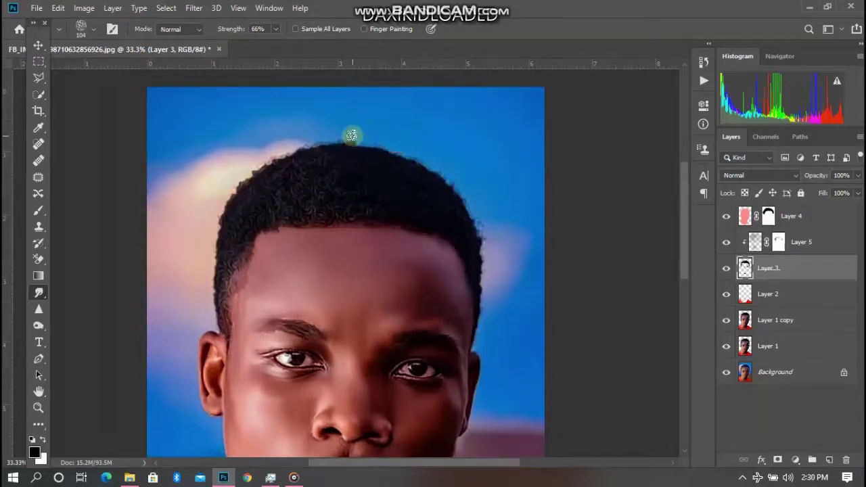
key(bracketright)
key(bracketright)
key(bracketright)
mouse_move(321, 140)
mouse_down()
mouse_move(379, 147)
mouse_move(413, 146)
mouse_move(391, 136)
mouse_move(415, 141)
mouse_move(444, 175)
mouse_move(446, 158)
mouse_move(457, 187)
mouse_move(488, 201)
mouse_move(485, 227)
mouse_up()
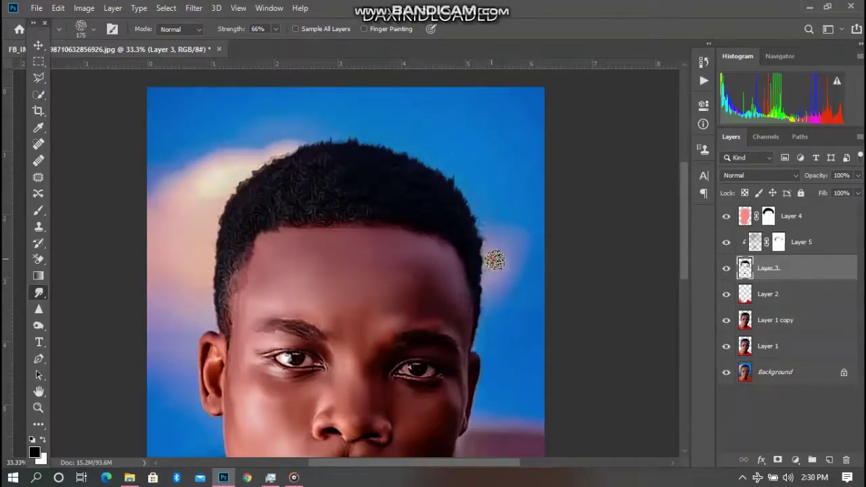
drag(286, 146, 263, 165)
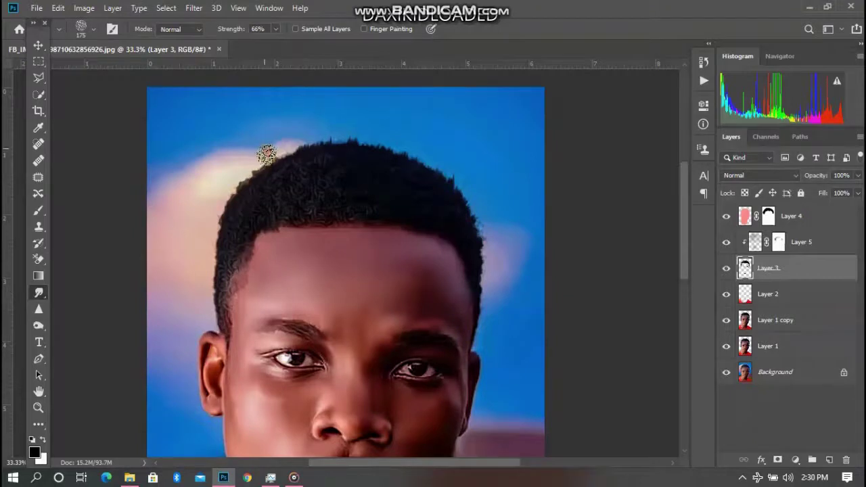
mouse_move(284, 128)
mouse_down()
mouse_move(258, 173)
mouse_move(204, 216)
mouse_move(203, 284)
mouse_move(208, 251)
mouse_up()
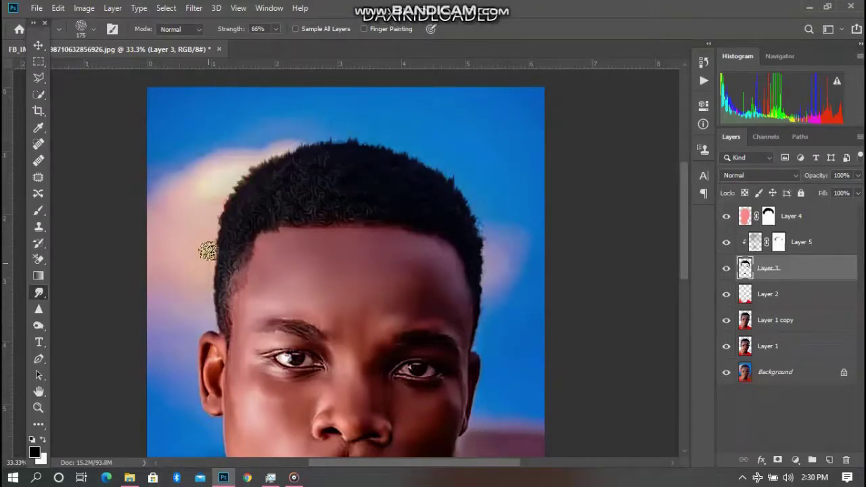
key(ctrl+minus)
key(ctrl+minus)
key(ctrl+minus)
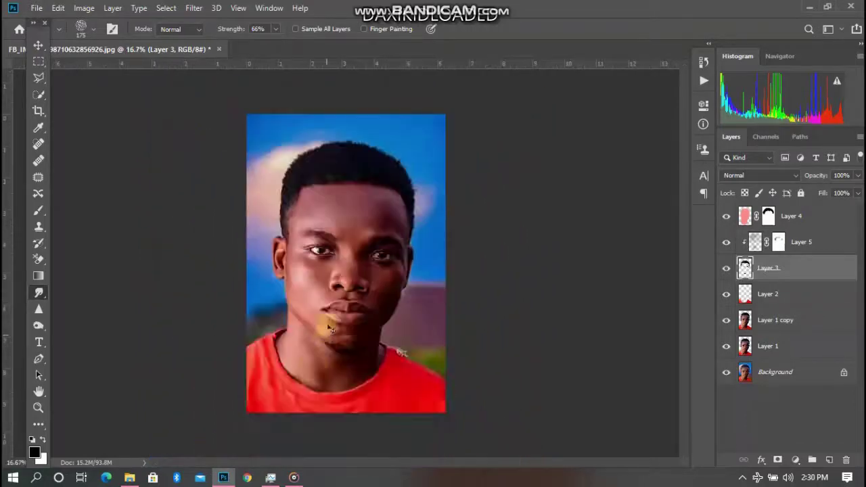
- Hide the Background layer and switch to the Polygonal Lasso Tool for outlining the eyes
click(727, 372)
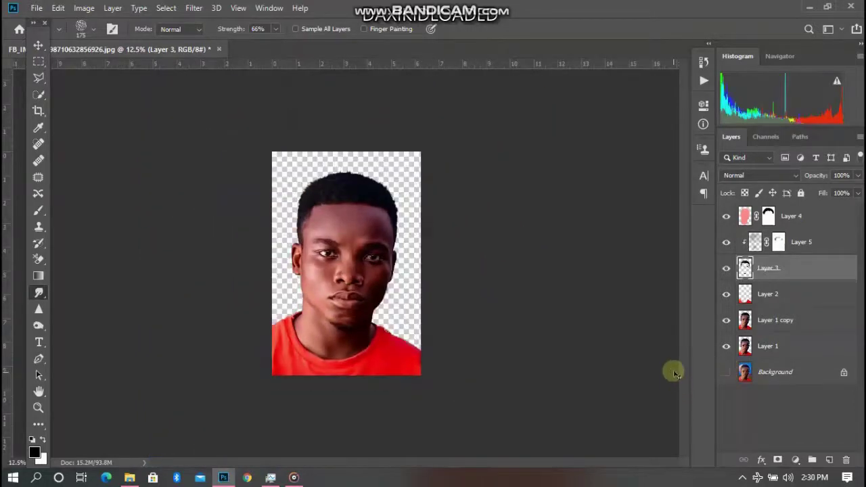
key(ctrl+plus)
key(ctrl+plus)
key(ctrl+plus)
key(ctrl+minus)
key(ctrl+minus)
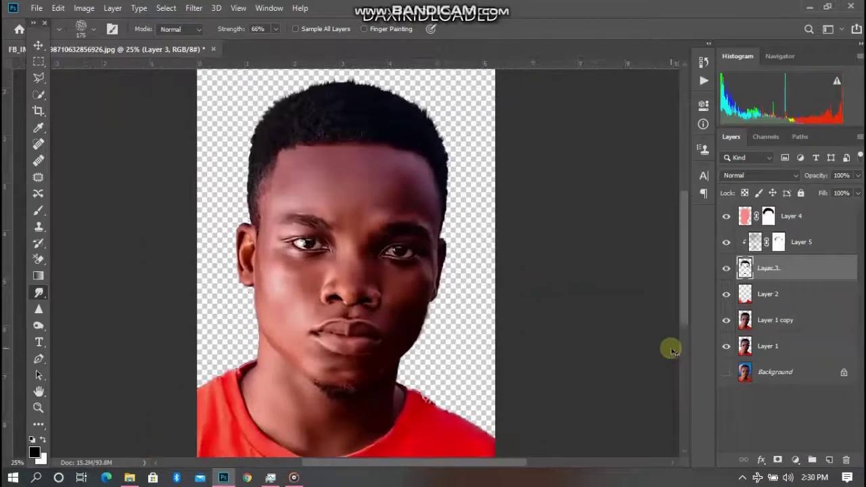
key(ctrl+plus)
key(ctrl+plus)
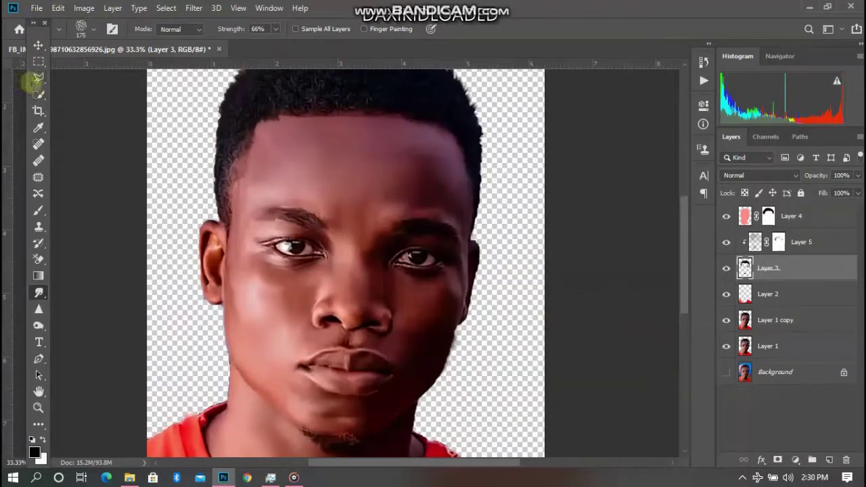
mouse_move(31, 82)
mouse_down()
mouse_move(67, 77)
mouse_move(81, 88)
mouse_up()
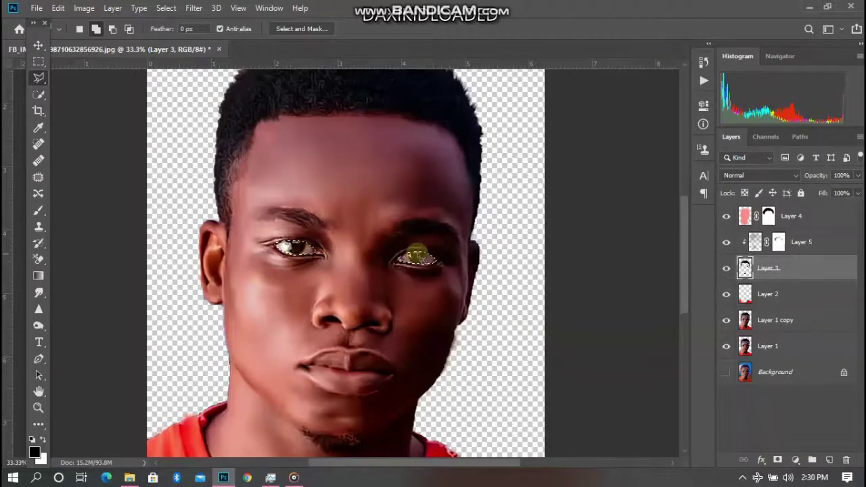
- Add a new clipped Layer 6 and fill both eye selections with white
click(828, 460)
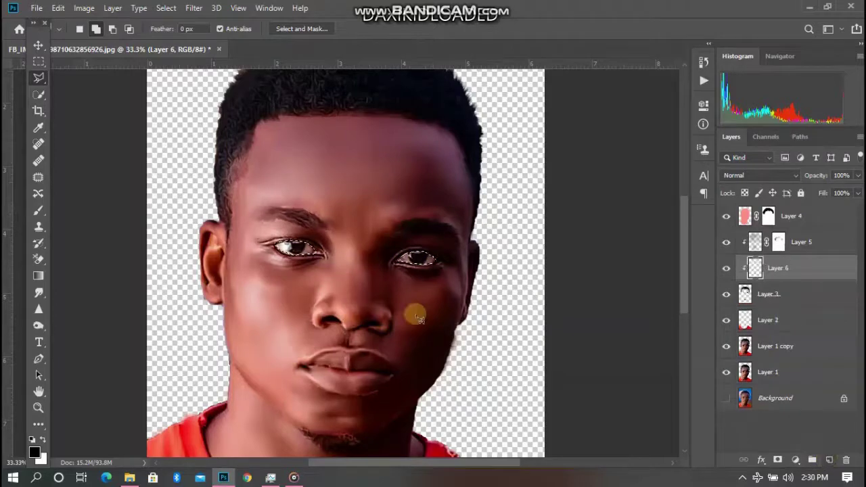
right_click(430, 270)
key(Escape)
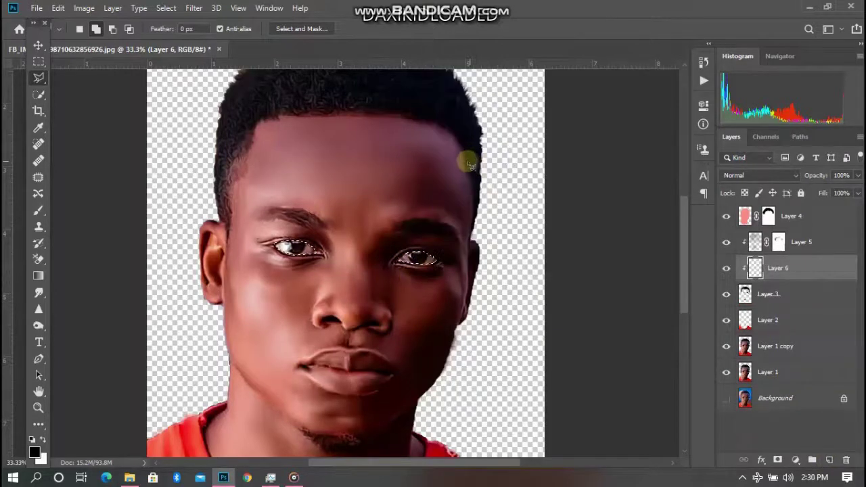
right_click(415, 258)
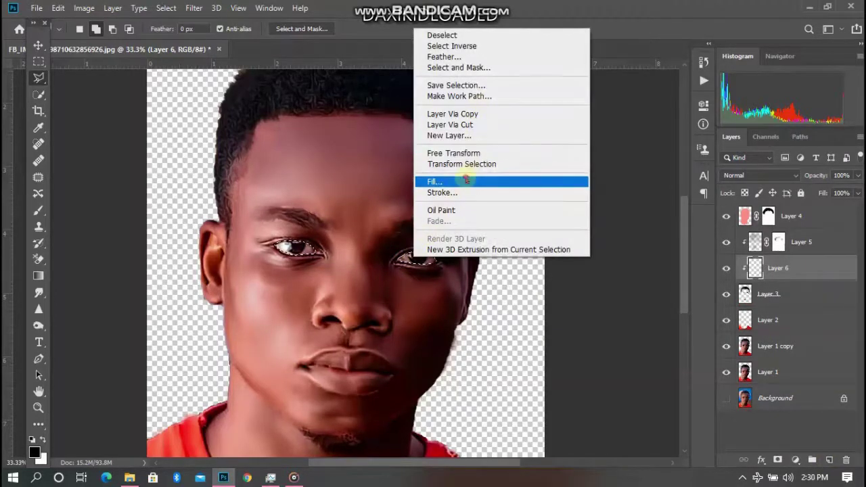
click(477, 180)
click(474, 144)
click(474, 144)
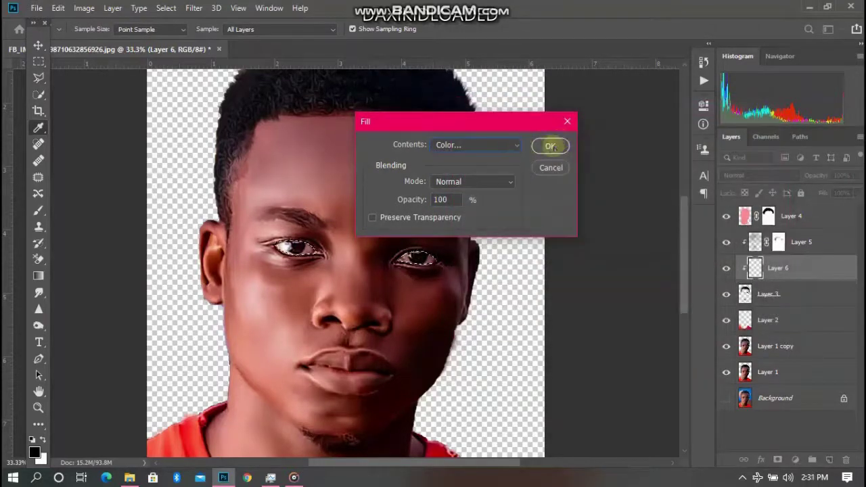
click(553, 146)
- Move Layer 6 to the top of the stack and set its blend mode to Color
drag(785, 268, 778, 215)
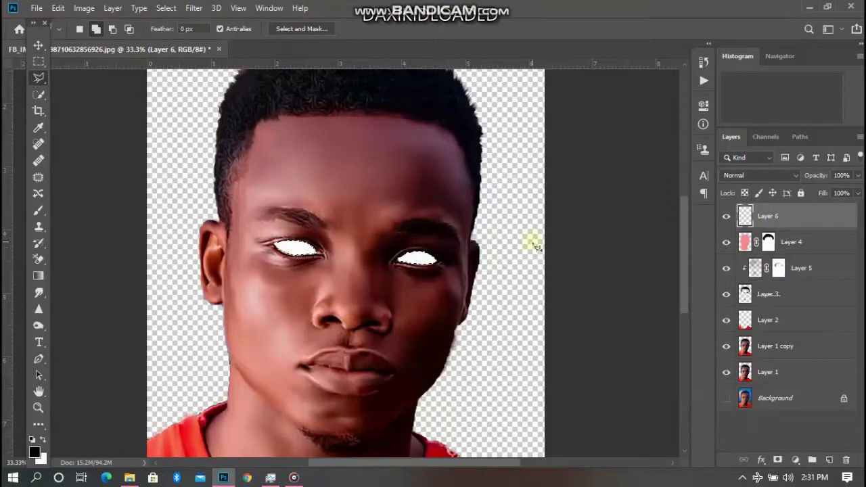
click(783, 174)
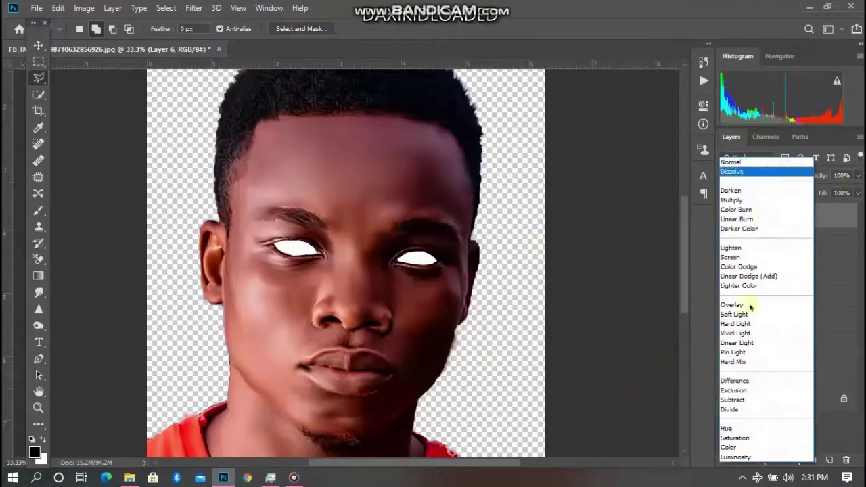
click(748, 448)
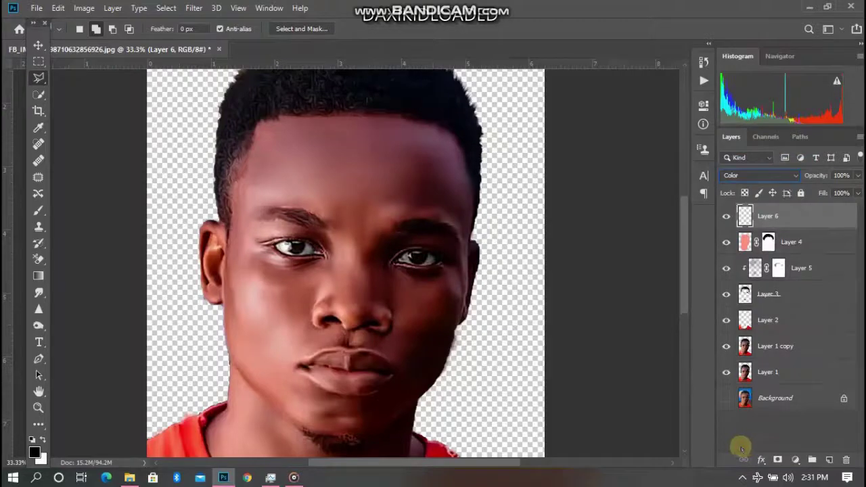
key(ctrl+minus)
key(ctrl+minus)
key(ctrl+minus)
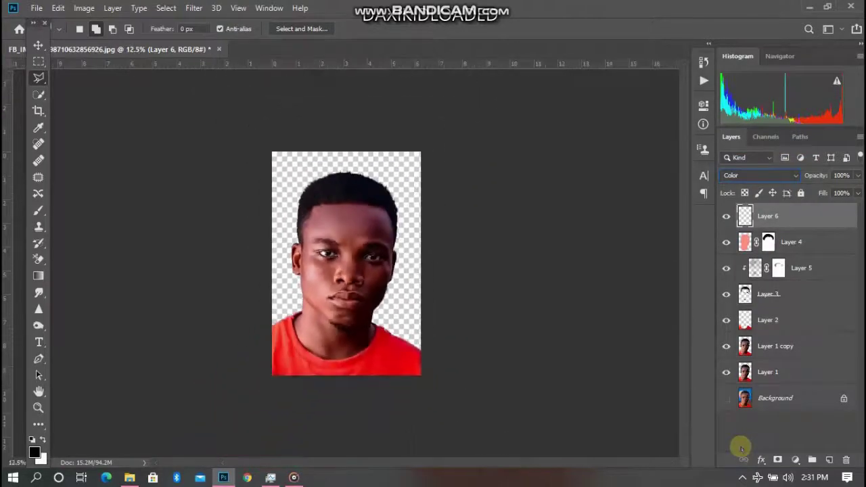
key(ctrl+plus)
key(ctrl+plus)
key(ctrl+plus)
key(ctrl+plus)
key(ctrl+plus)
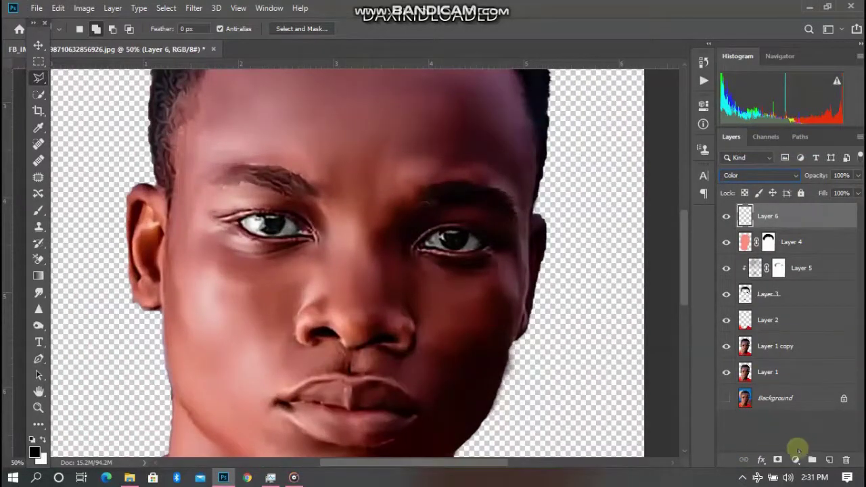
- Add a new Layer 7 and paint a soft bright red tint over the lower lip
click(828, 460)
key(b)
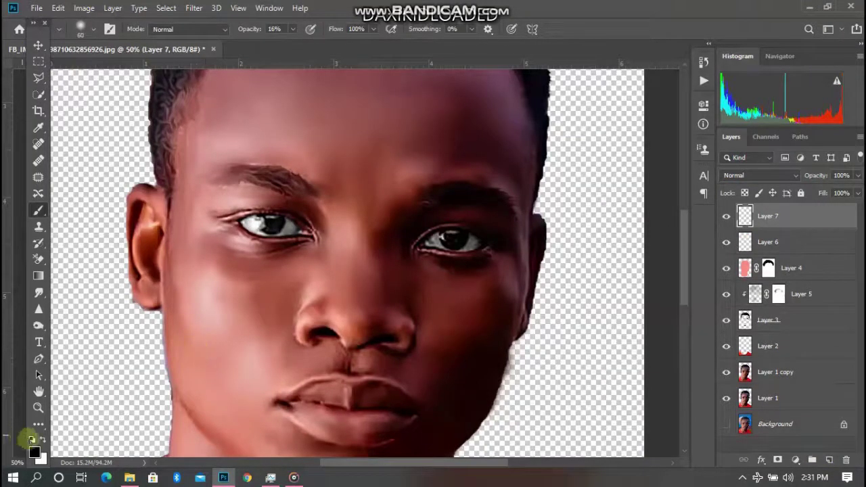
click(34, 451)
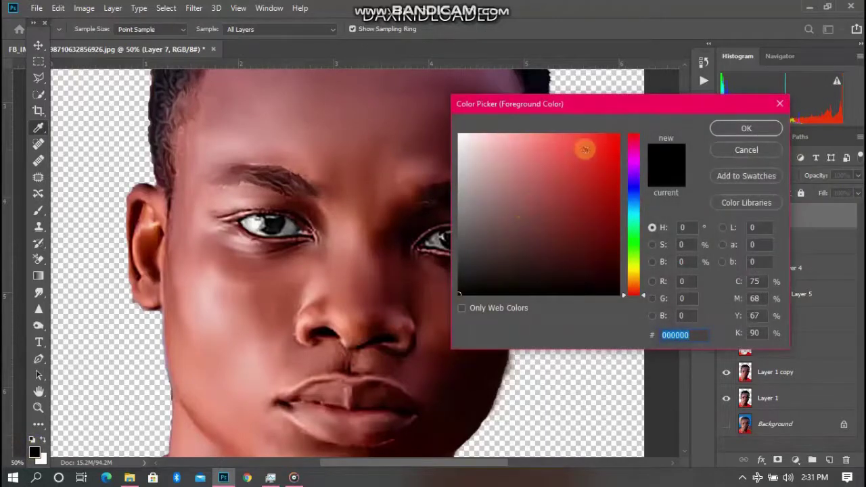
click(618, 139)
key(Return)
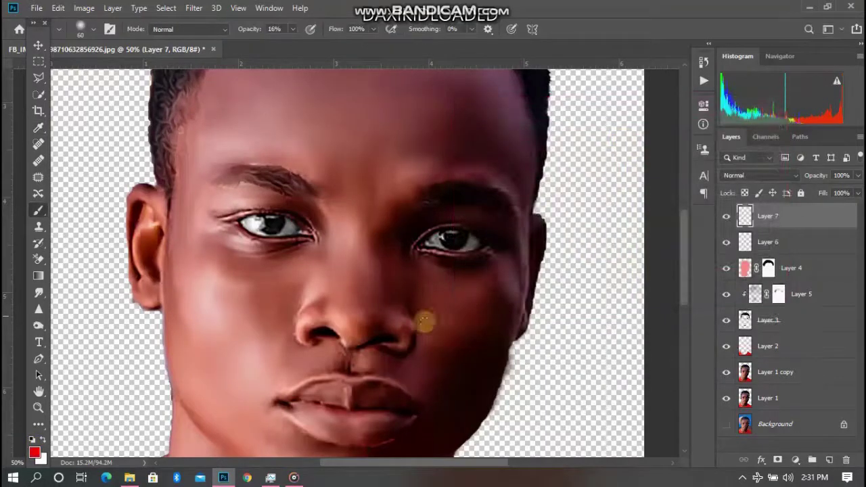
key(bracketleft)
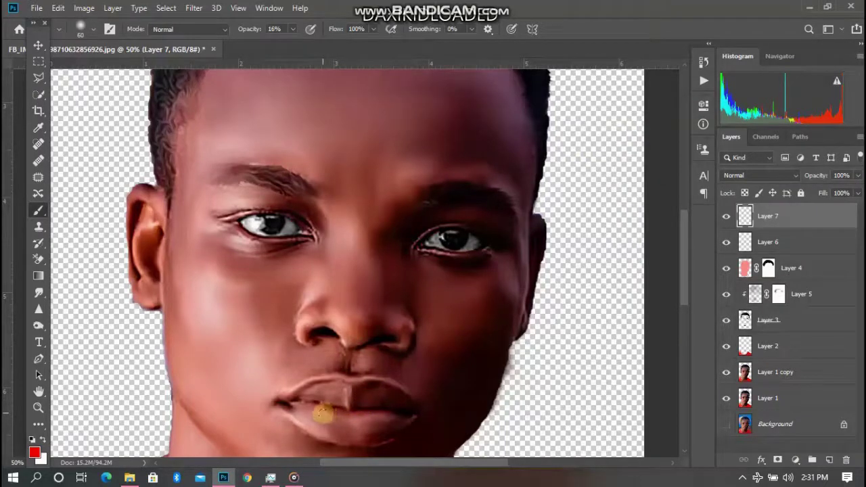
mouse_move(323, 412)
mouse_down()
mouse_move(379, 415)
mouse_move(346, 419)
mouse_up()
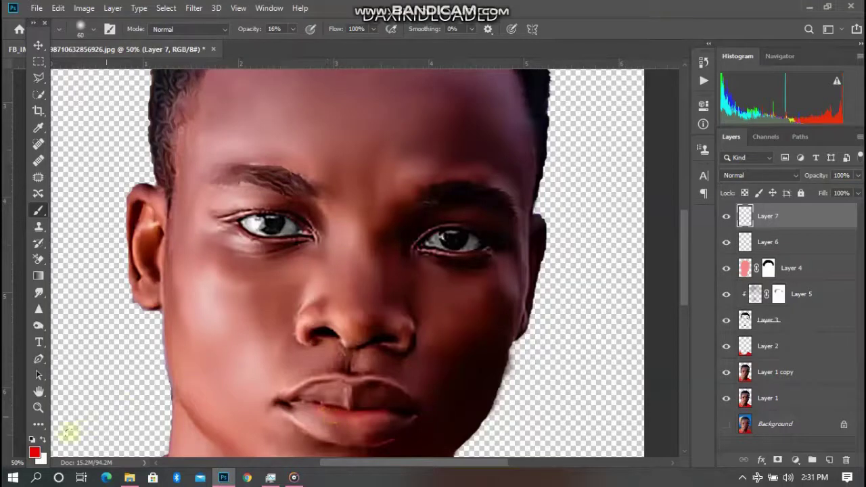
- Change the painting colour to dark red and inspect the lips
click(34, 452)
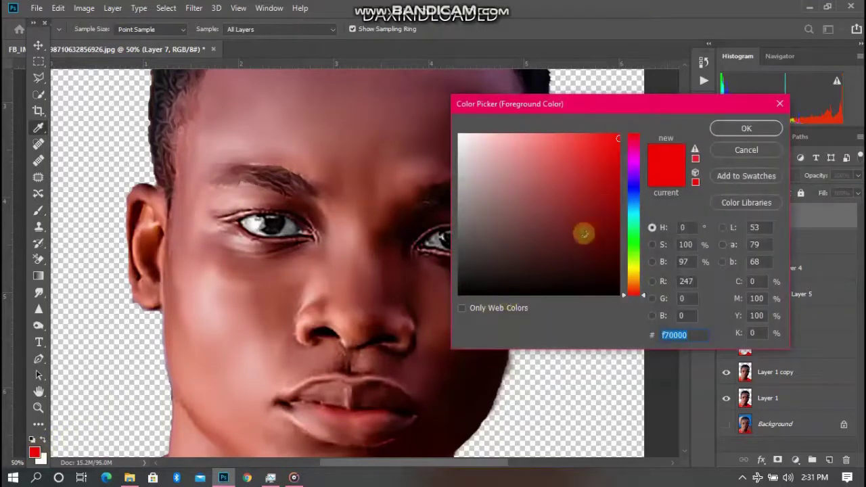
click(579, 237)
key(Return)
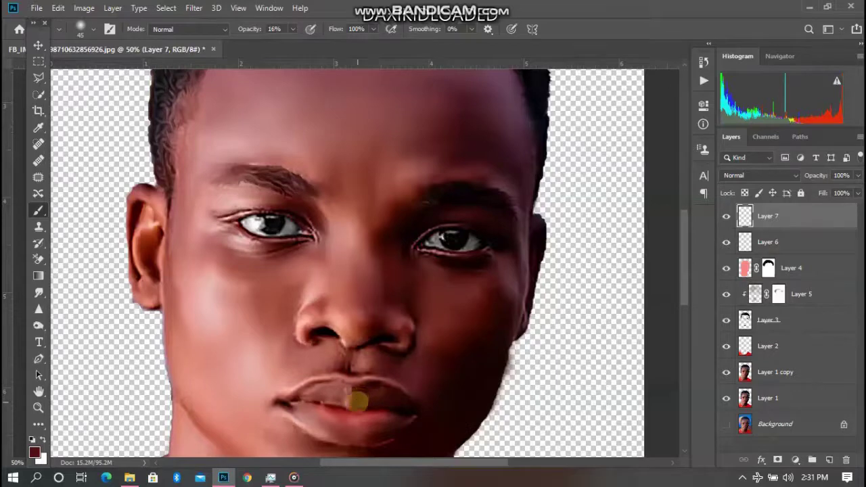
key(ctrl+minus)
key(ctrl+minus)
key(ctrl+minus)
key(ctrl+minus)
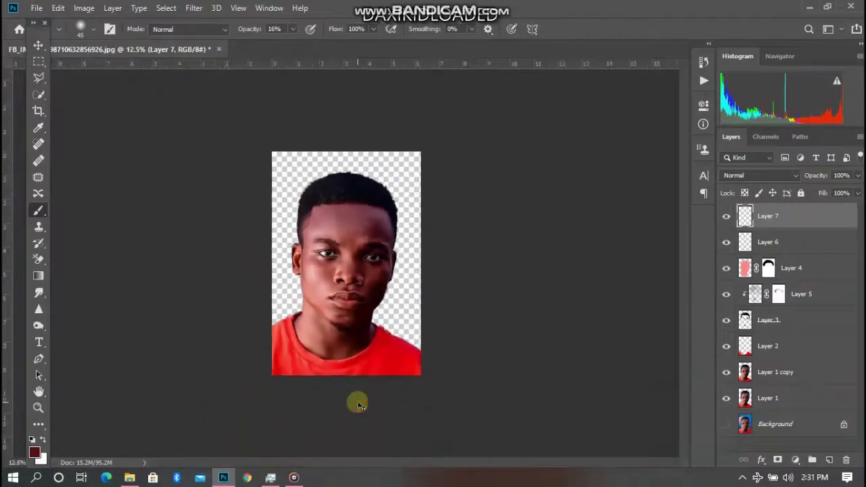
key(ctrl+plus)
key(ctrl+plus)
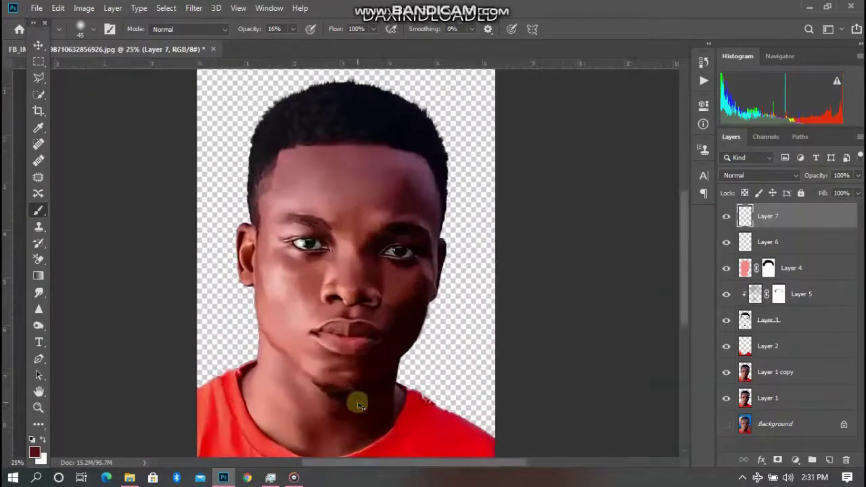
key(ctrl+minus)
key(ctrl+plus)
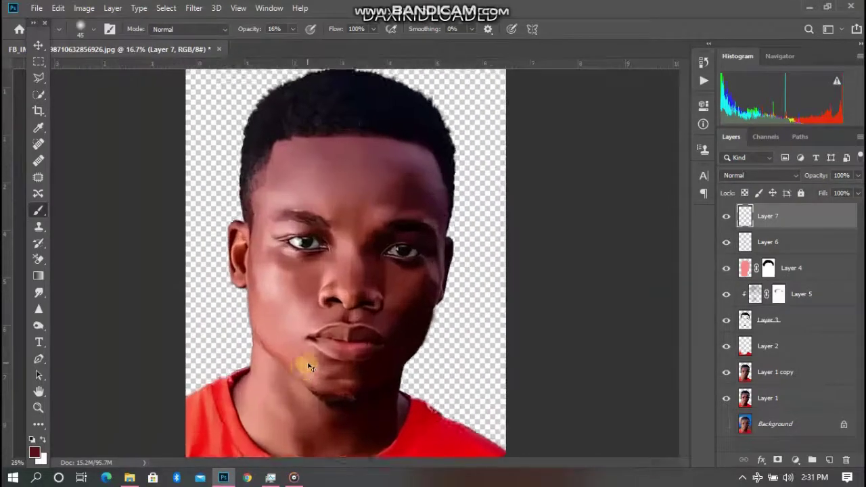
key(ctrl+minus)
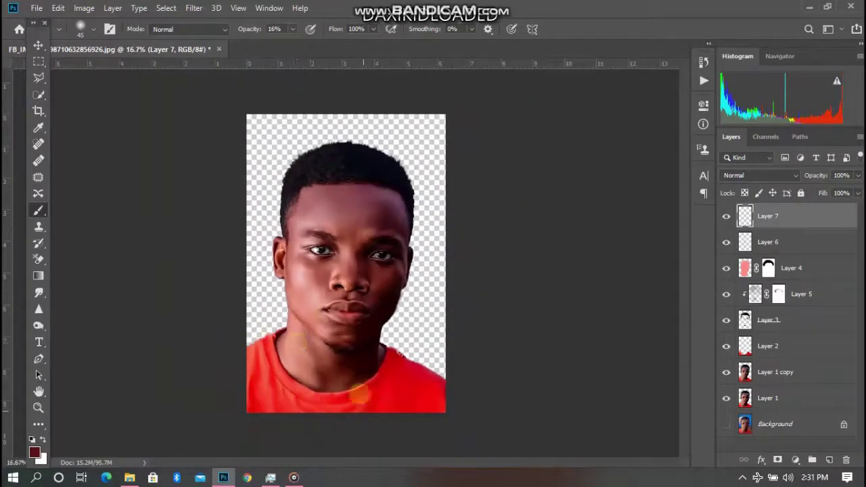
- Select Layers 7 through 1 and group them into Group 1
click(806, 399)
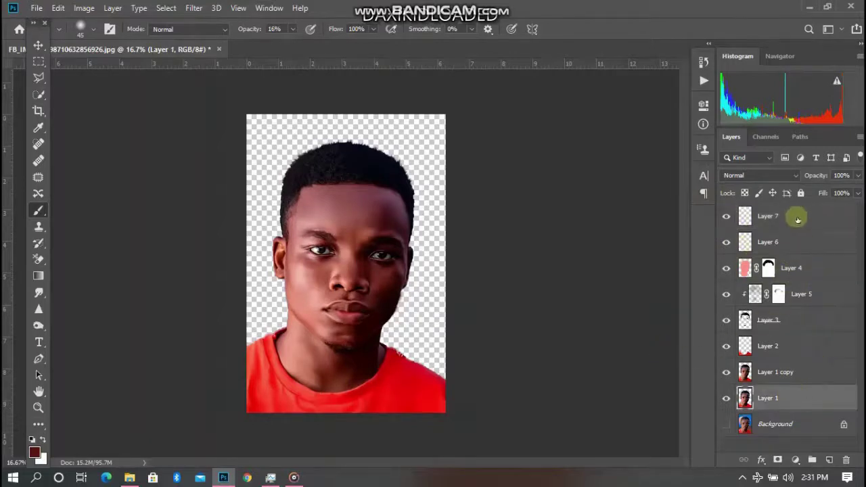
shift+click(798, 220)
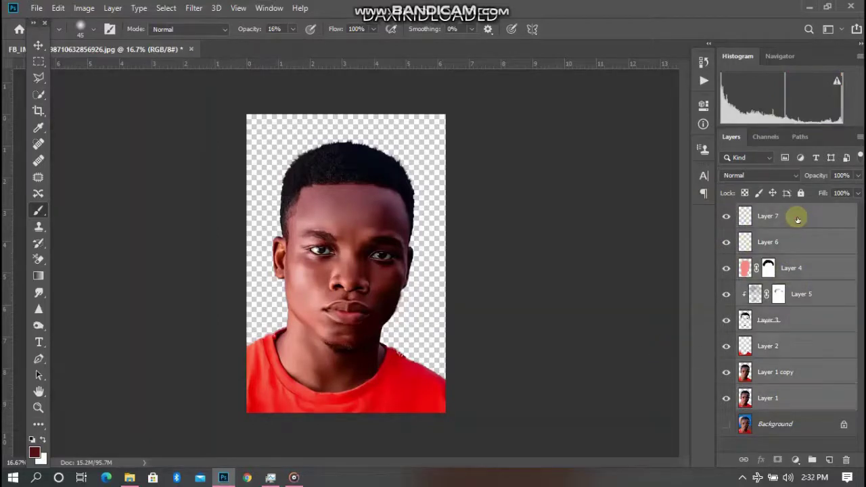
key(ctrl+g)
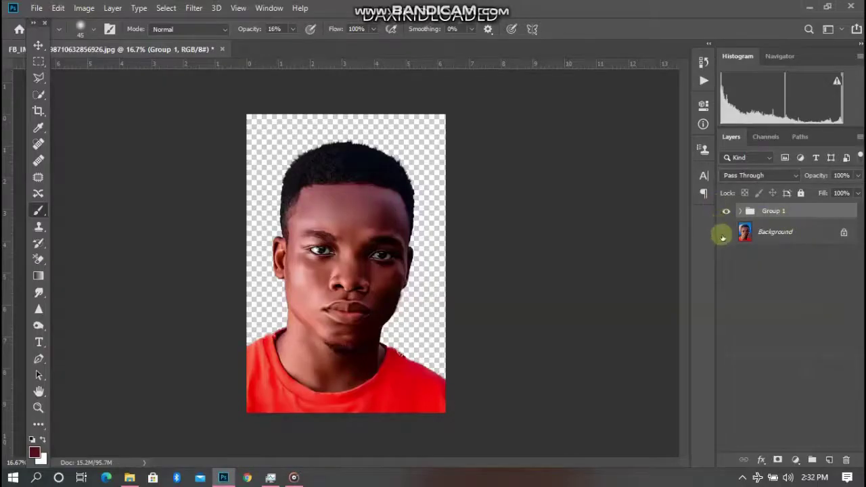
- Show the sky Background layer again, compare with Group 1 hidden, and expand Group 1
click(726, 231)
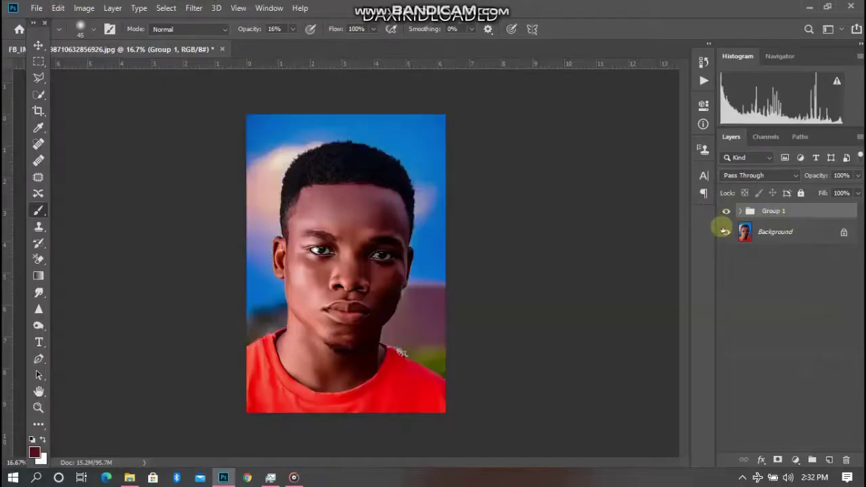
click(723, 222)
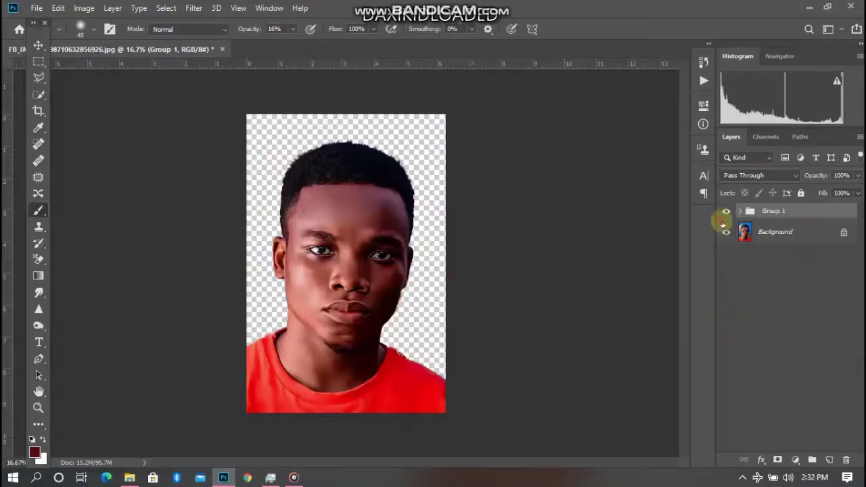
click(725, 231)
click(727, 212)
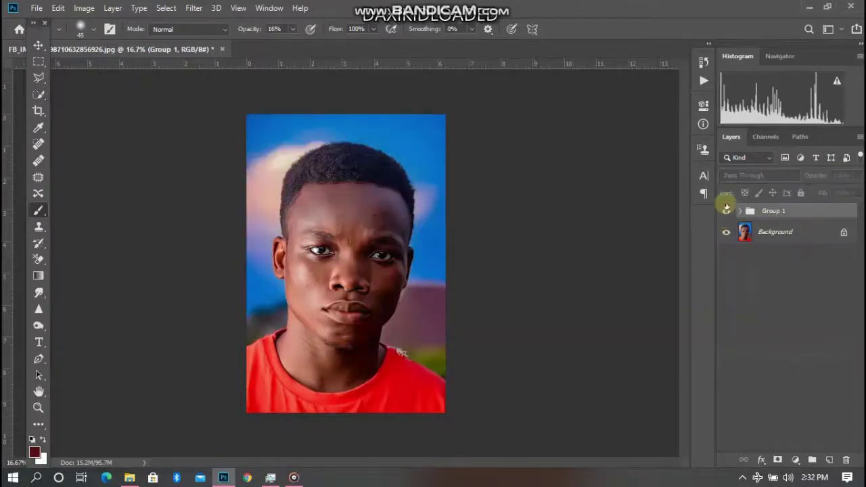
click(727, 210)
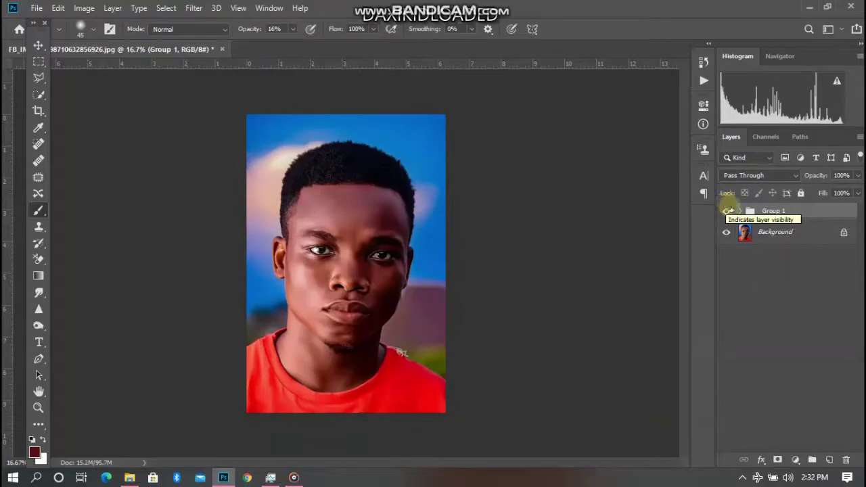
click(741, 211)
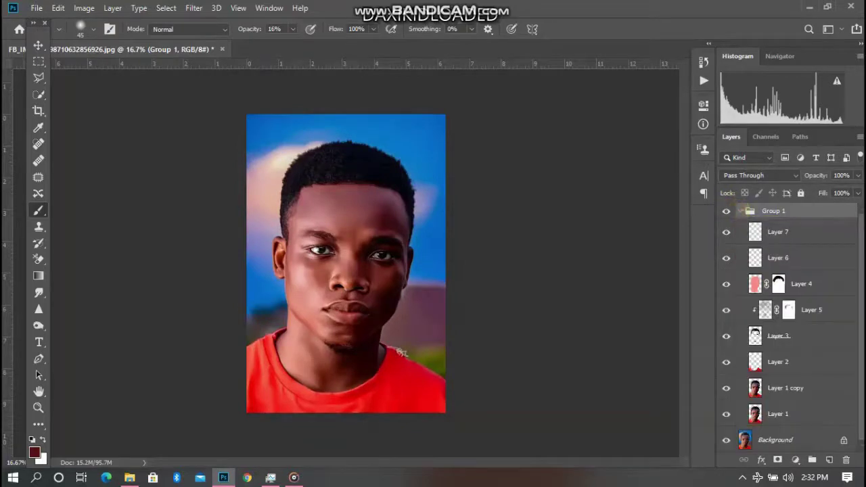
- Clip Layer 1 copy and Layer 2 down onto Layer 1, leaving Layer 3 unclipped
click(792, 392)
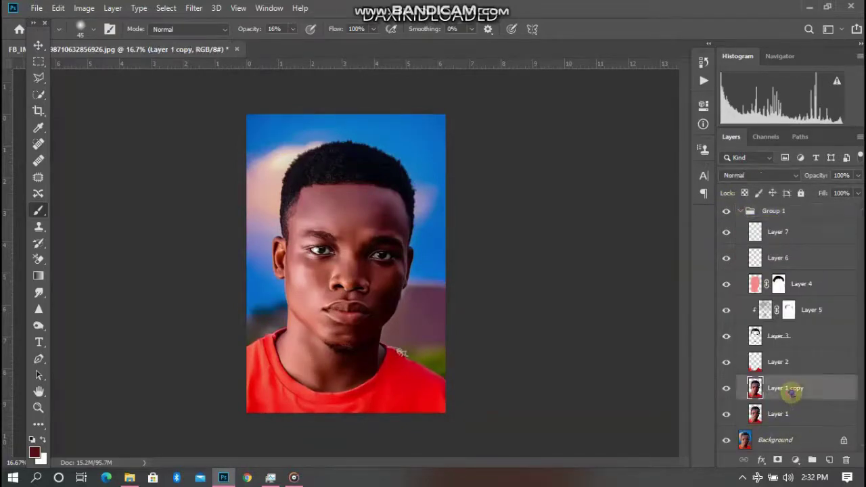
right_click(792, 392)
click(643, 243)
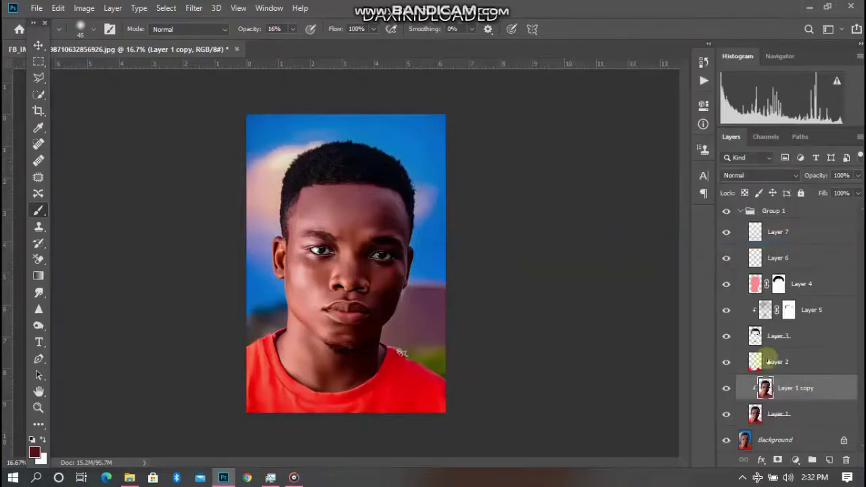
right_click(799, 362)
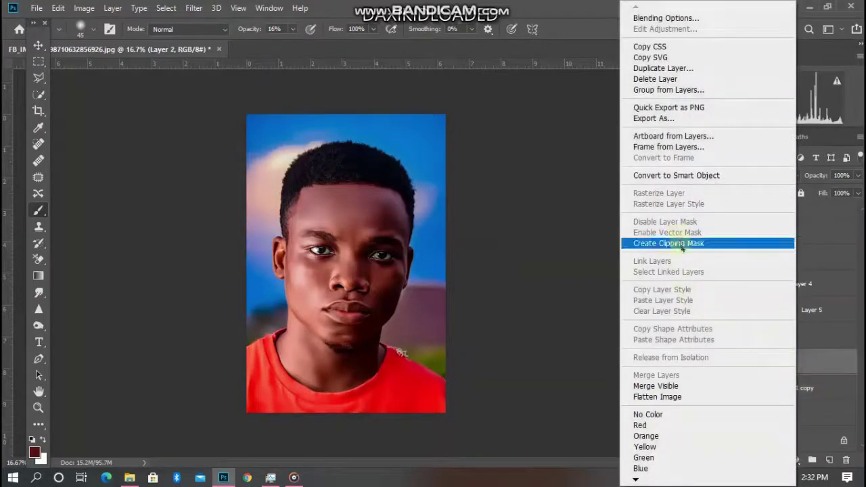
click(670, 244)
right_click(806, 338)
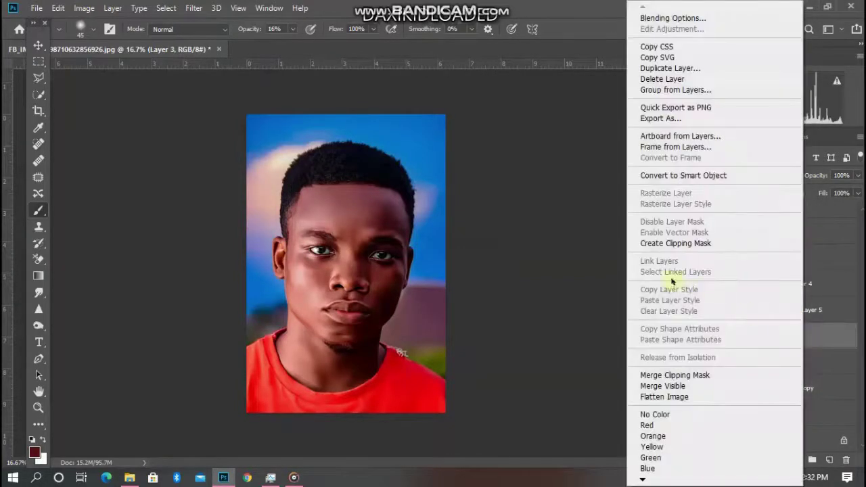
click(846, 333)
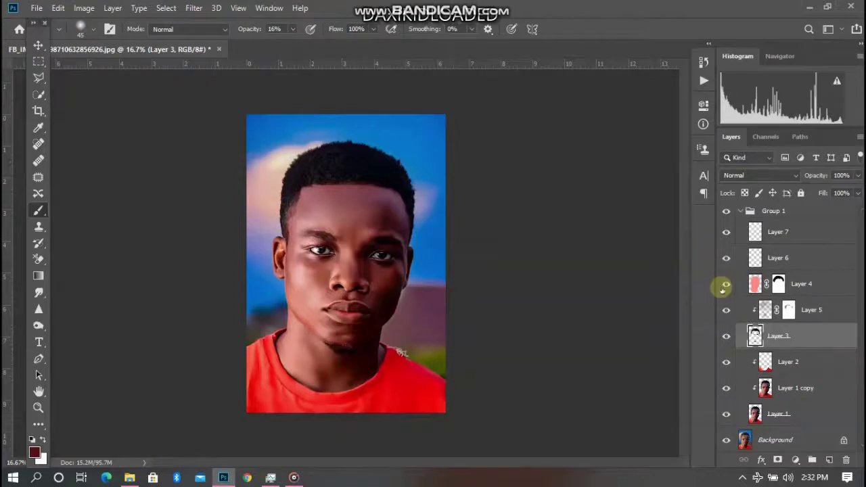
key(ctrl+plus)
key(ctrl+plus)
key(ctrl+minus)
key(ctrl+minus)
key(ctrl+minus)
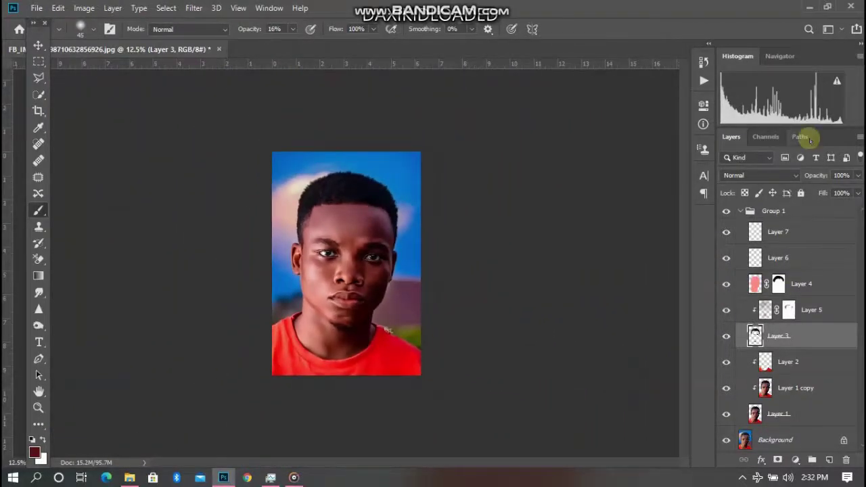
- Collapse Group 1 and add a white Solid Color fill layer above the Background
click(740, 211)
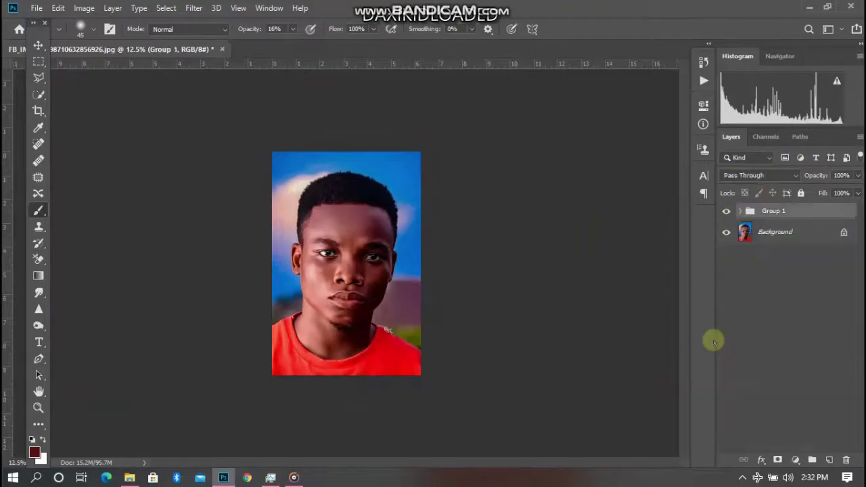
click(778, 231)
click(796, 461)
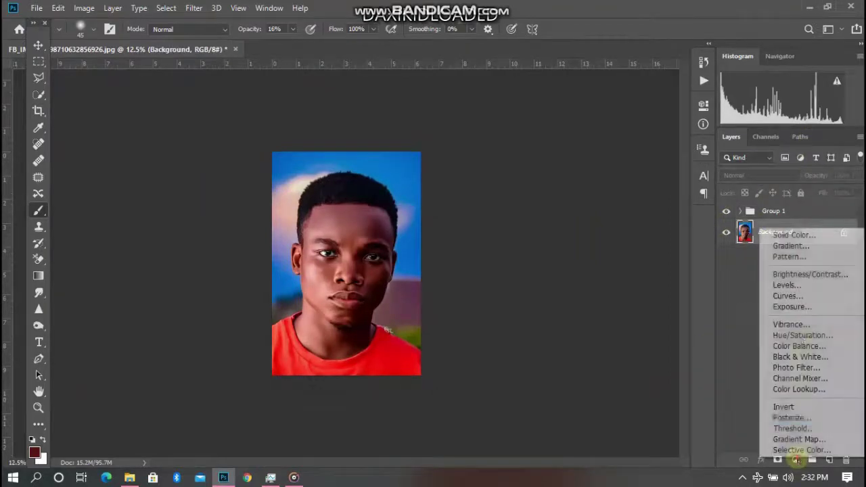
click(787, 237)
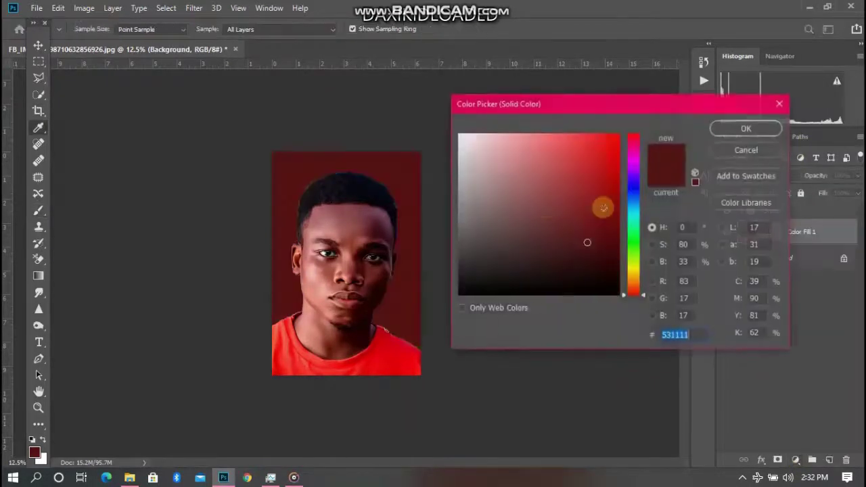
click(459, 135)
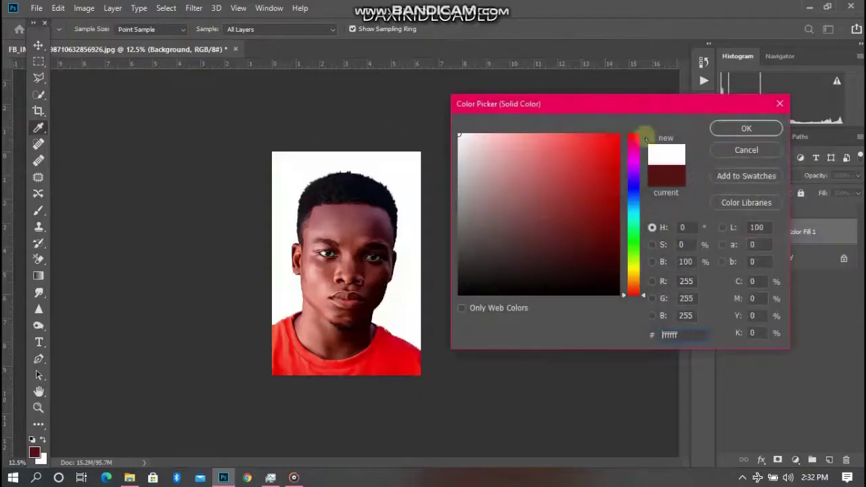
click(746, 129)
- Add a Gradient Fill layer set to Radial style with Reverse enabled
click(796, 460)
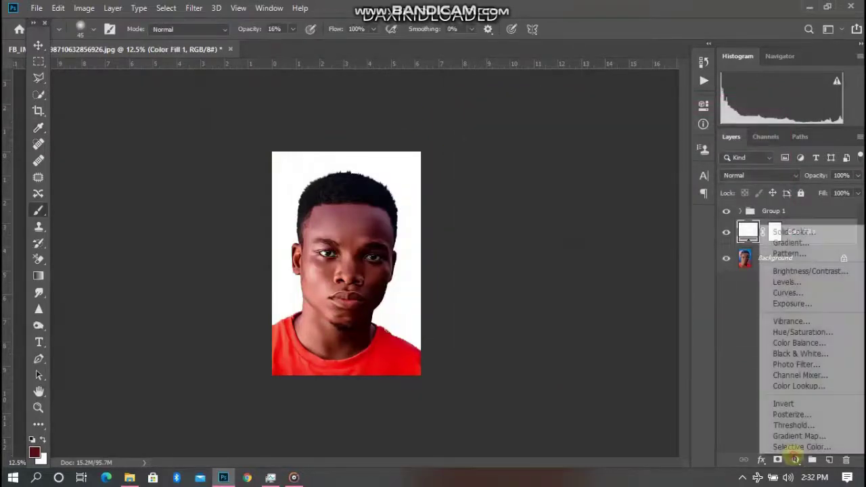
click(790, 242)
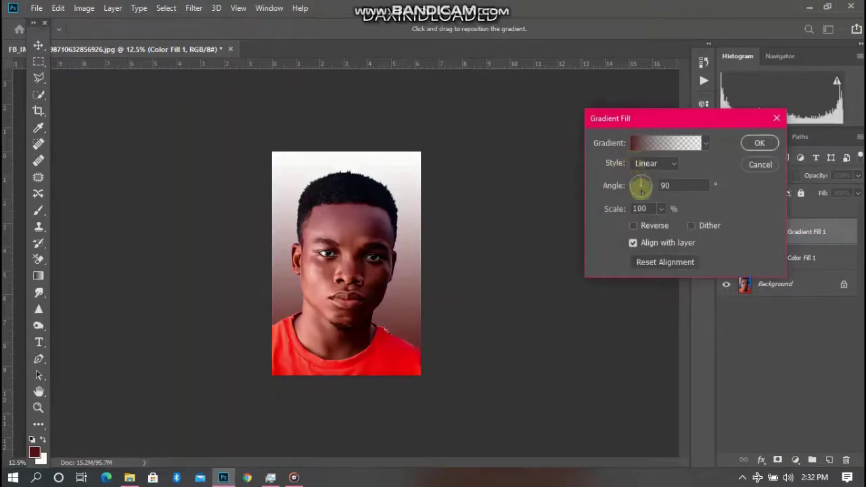
click(663, 164)
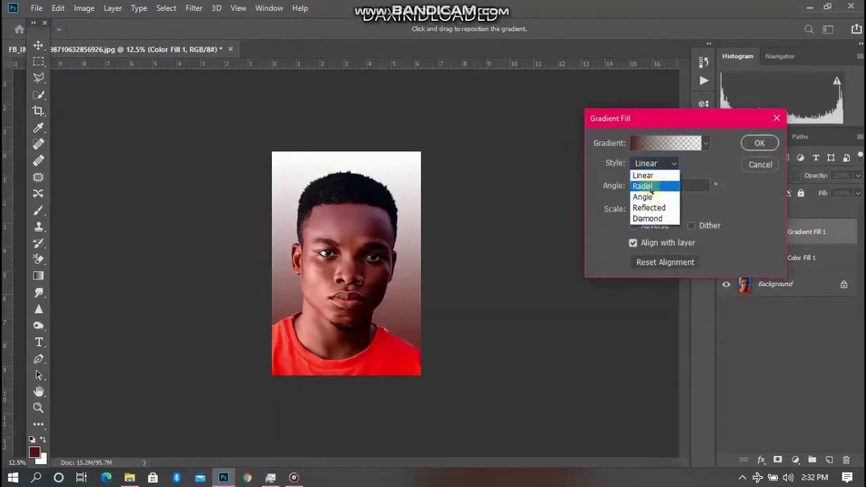
click(642, 186)
click(633, 226)
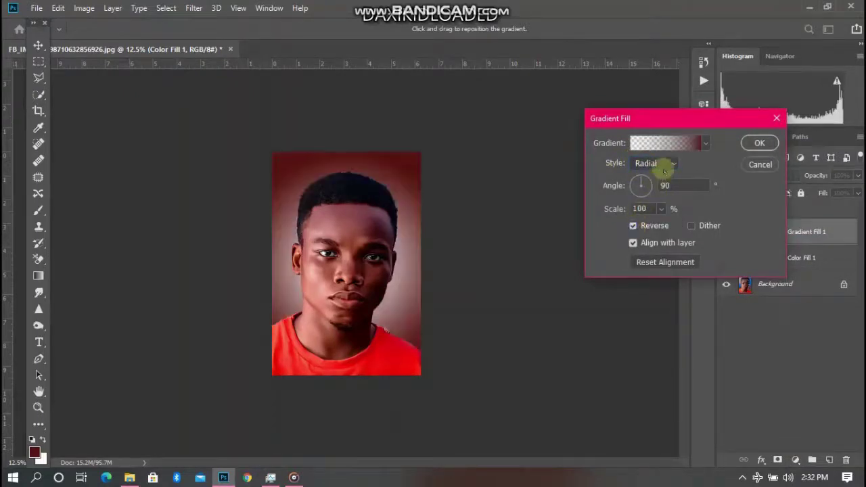
- Set the gradient stops to cyan 0bafc2 and white, and confirm the gradient fill
click(667, 142)
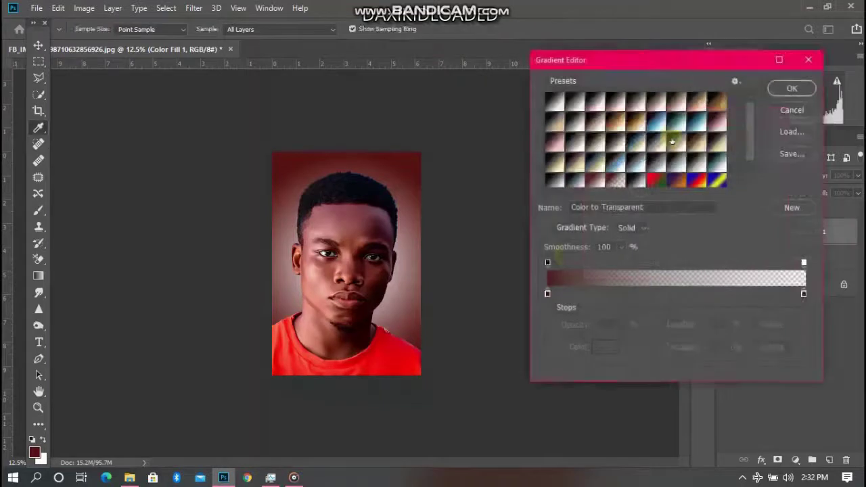
double_click(548, 294)
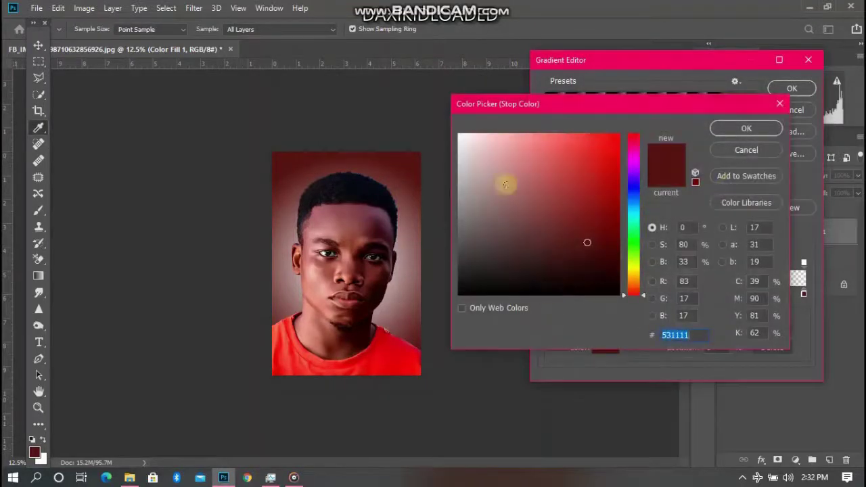
click(634, 211)
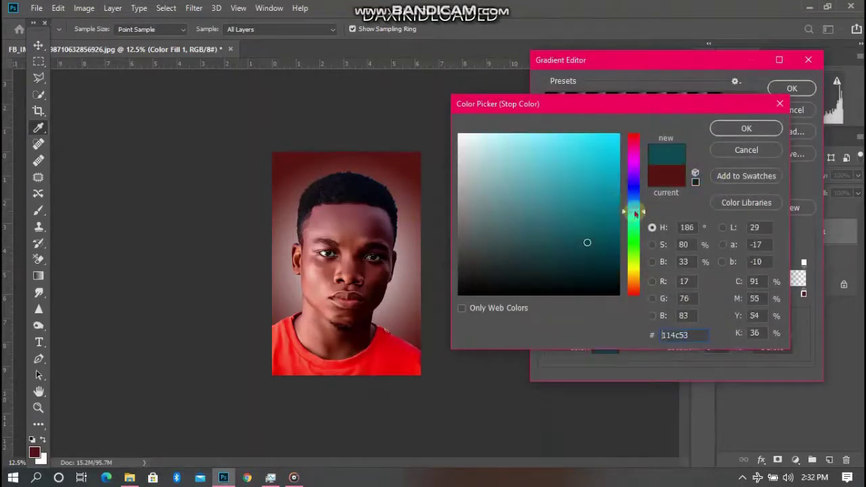
click(605, 170)
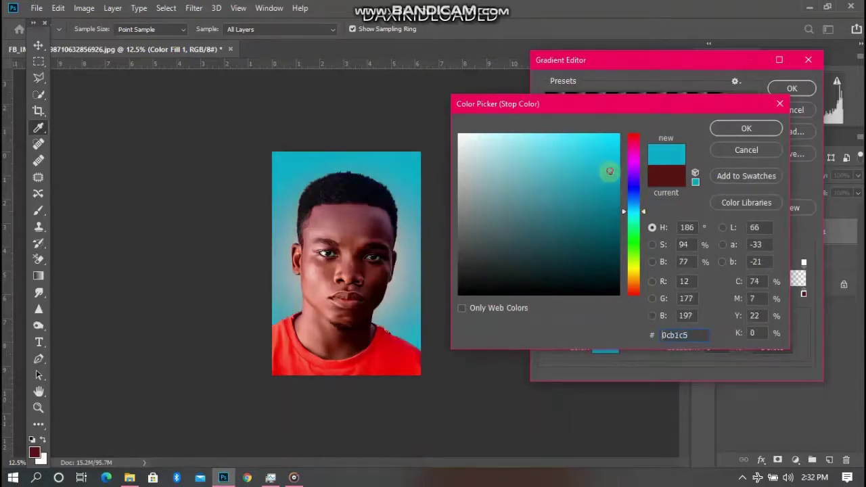
drag(610, 174, 610, 172)
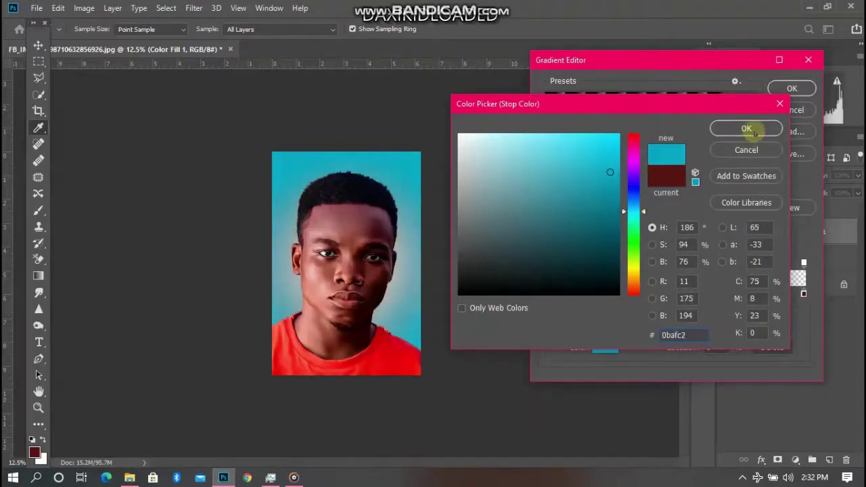
click(746, 129)
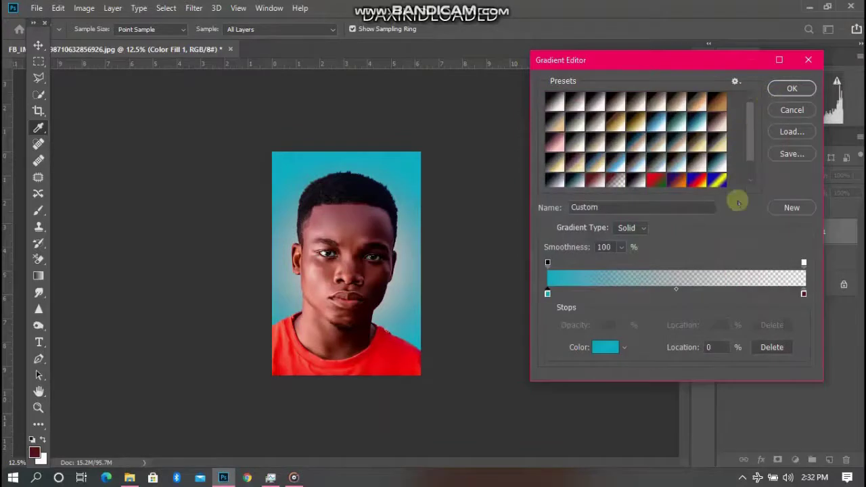
click(804, 293)
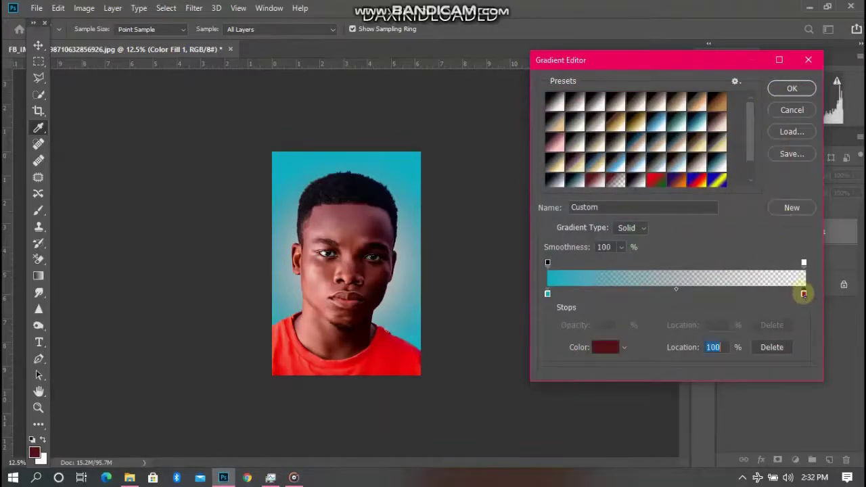
double_click(804, 294)
drag(616, 159, 458, 134)
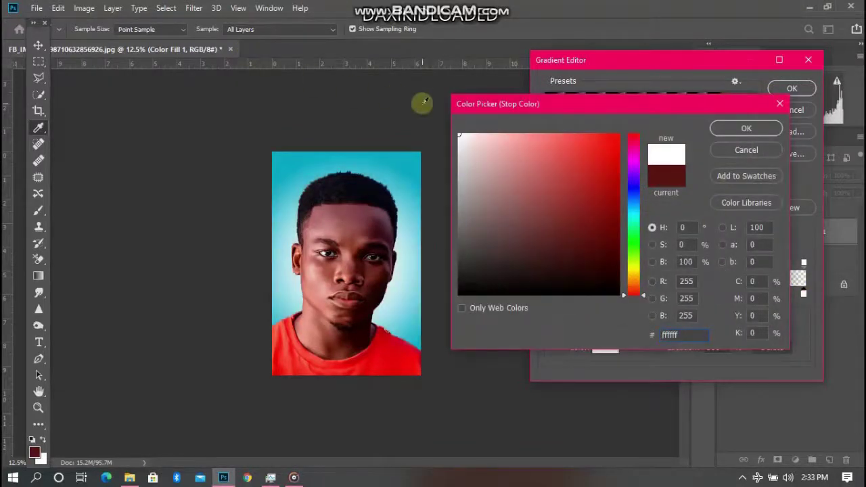
click(744, 129)
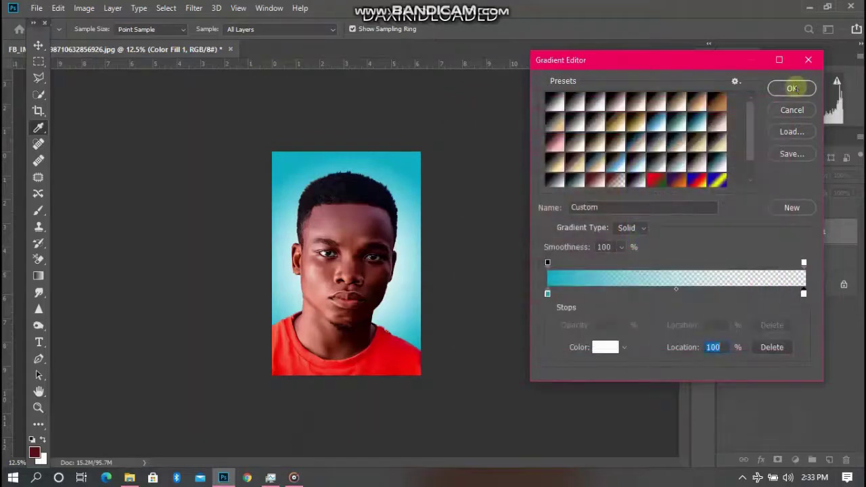
click(792, 88)
click(761, 142)
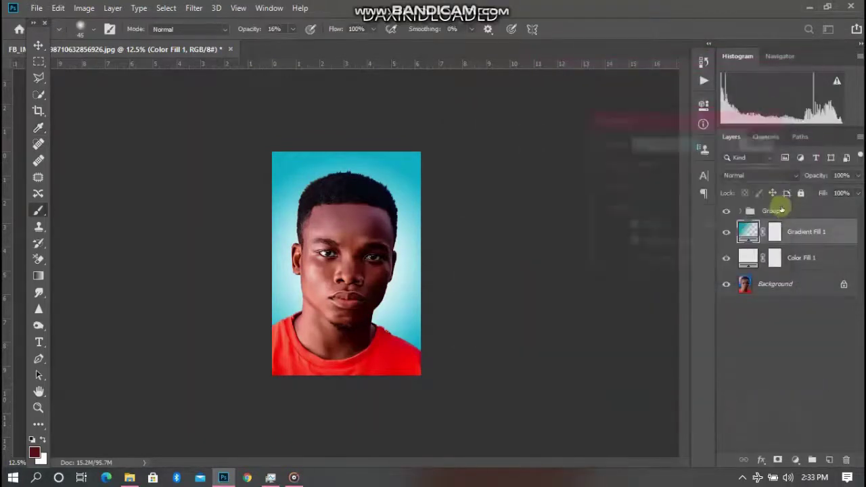
- Set Color Fill 1's blend mode to Color
click(796, 257)
click(785, 175)
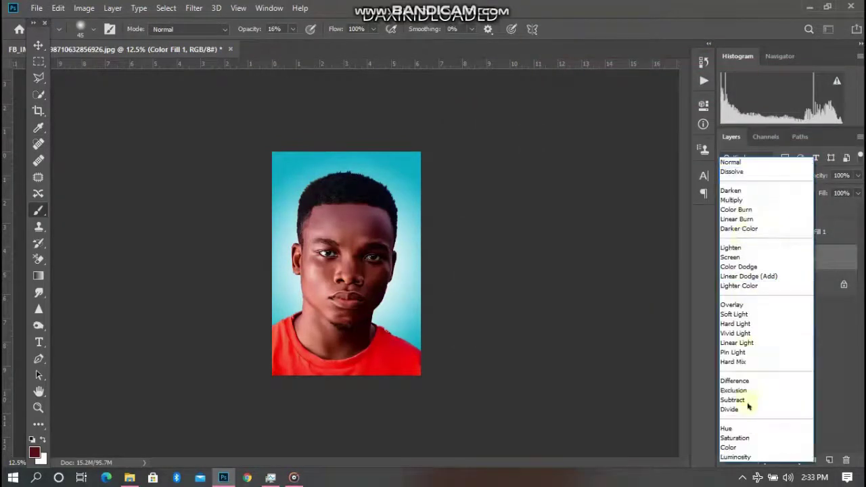
click(743, 448)
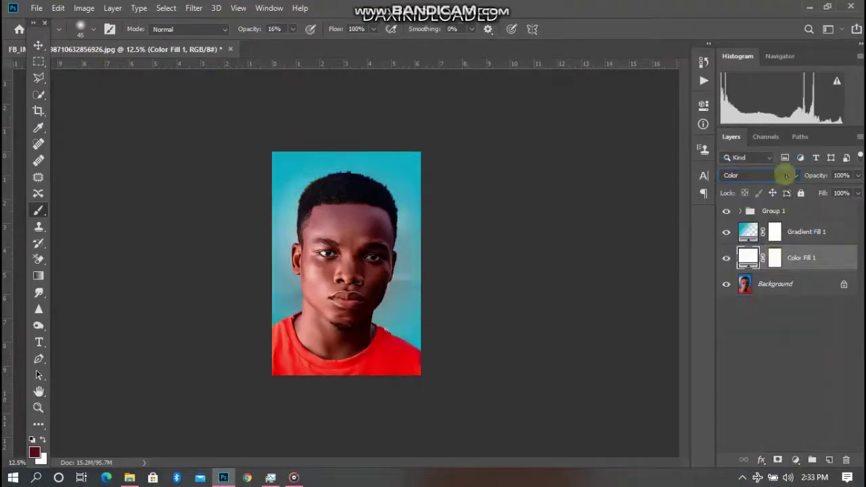
click(782, 175)
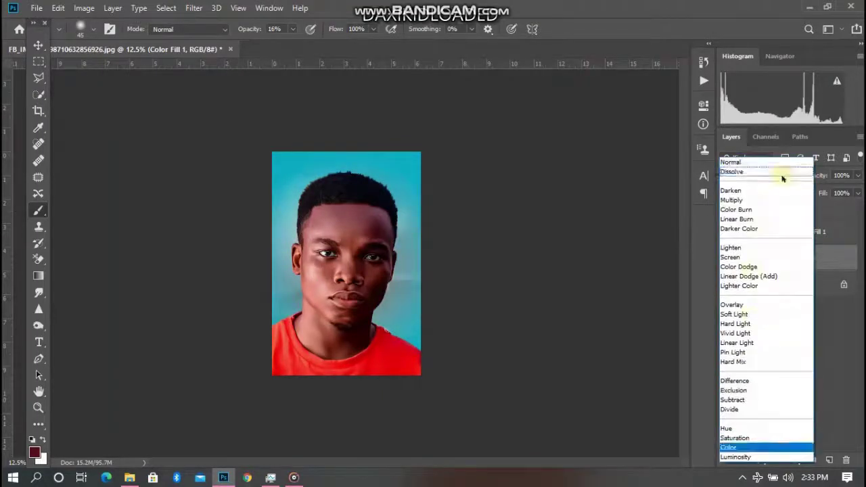
click(748, 448)
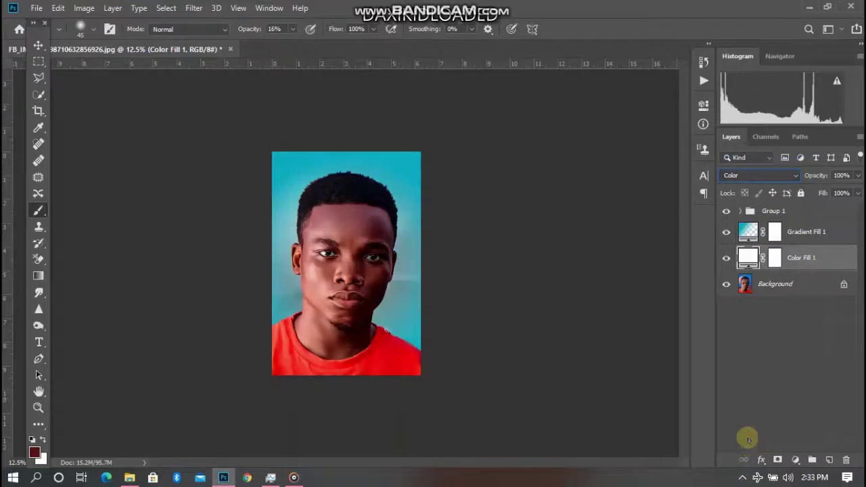
- Select Gradient Fill 1 and Color Fill 1 and group them into Group 2
click(800, 238)
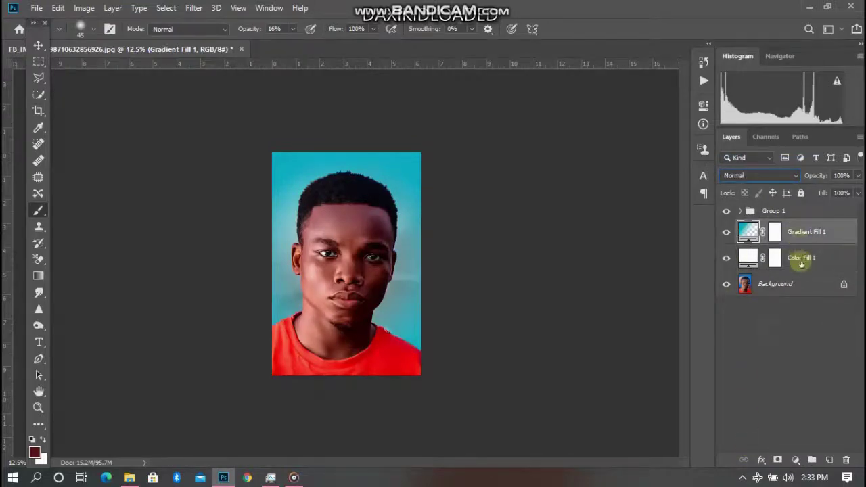
shift+click(801, 260)
key(ctrl+g)
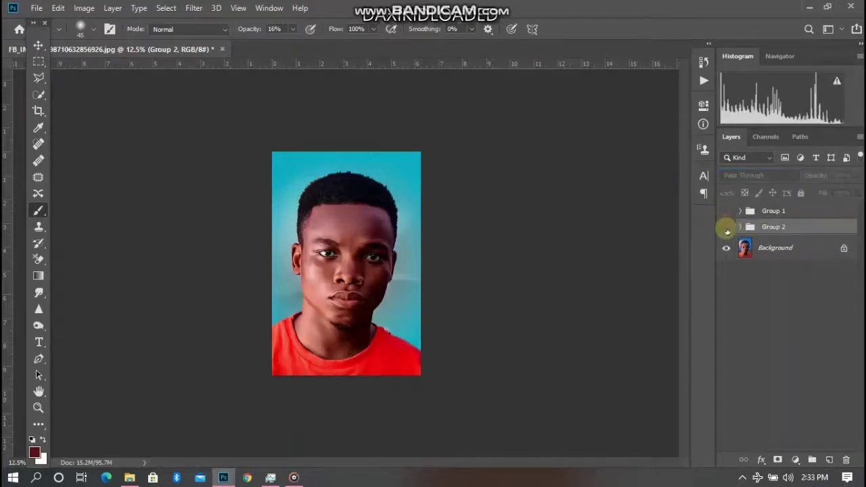
click(726, 221)
click(727, 213)
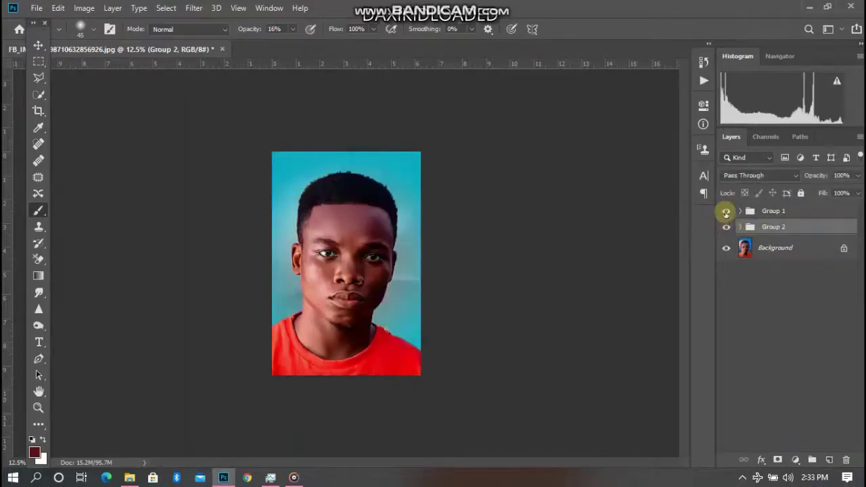